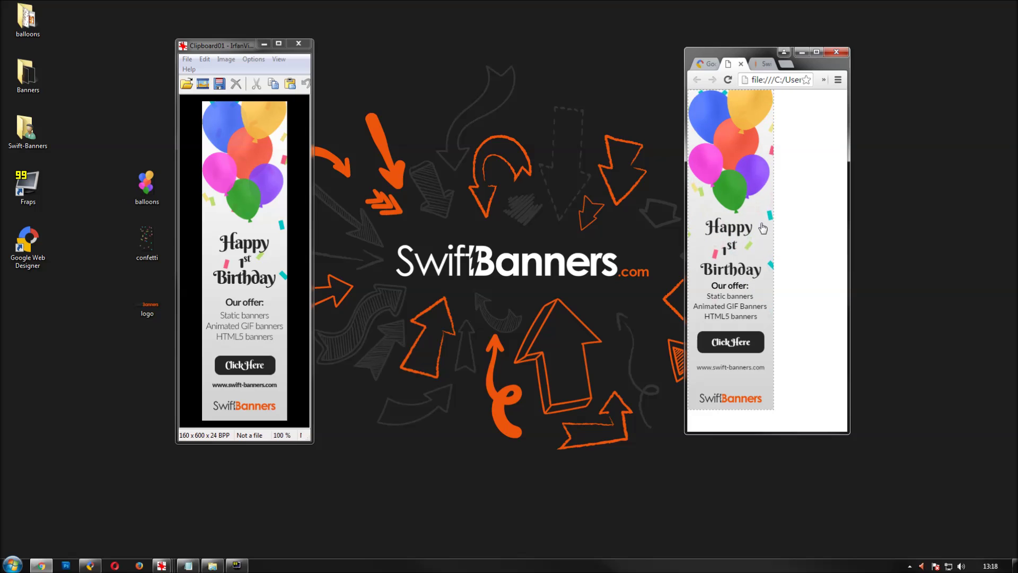
- Inspect the confetti and logo source images on the desktop, then return to Google Web Designer
left_click_drag(384, 230, 656, 292)
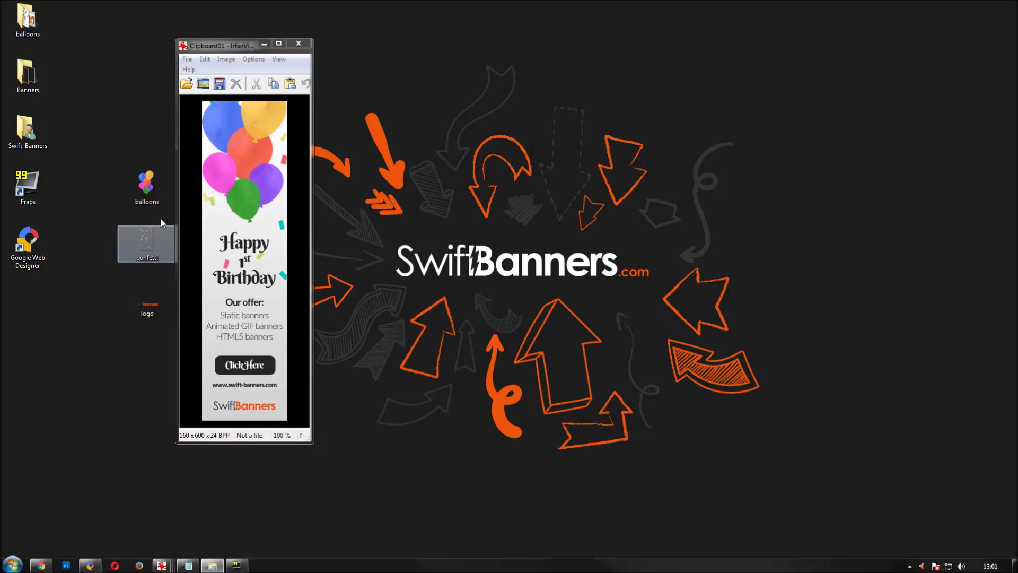
left_click(149, 229)
left_click(148, 300)
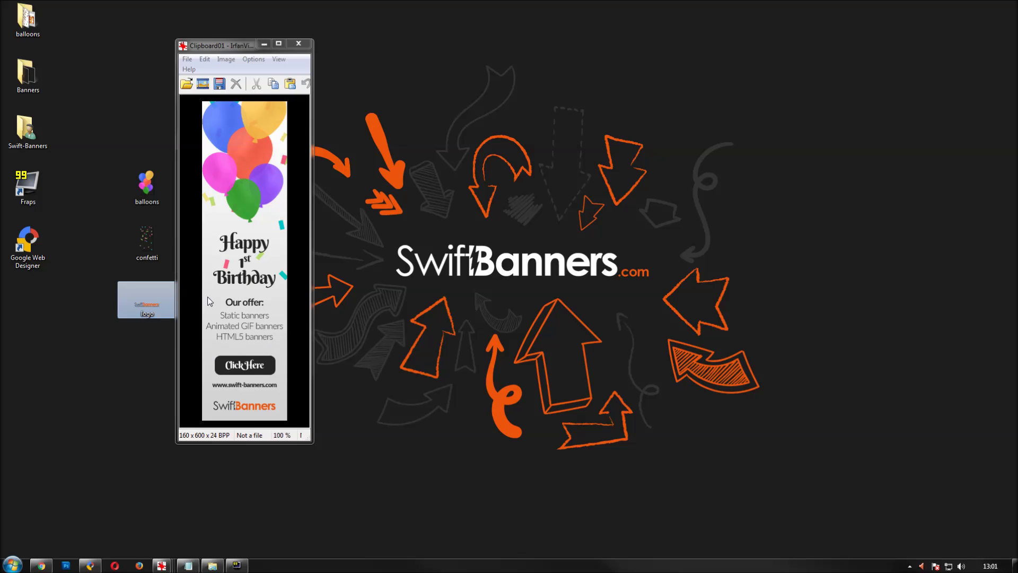
left_click(92, 565)
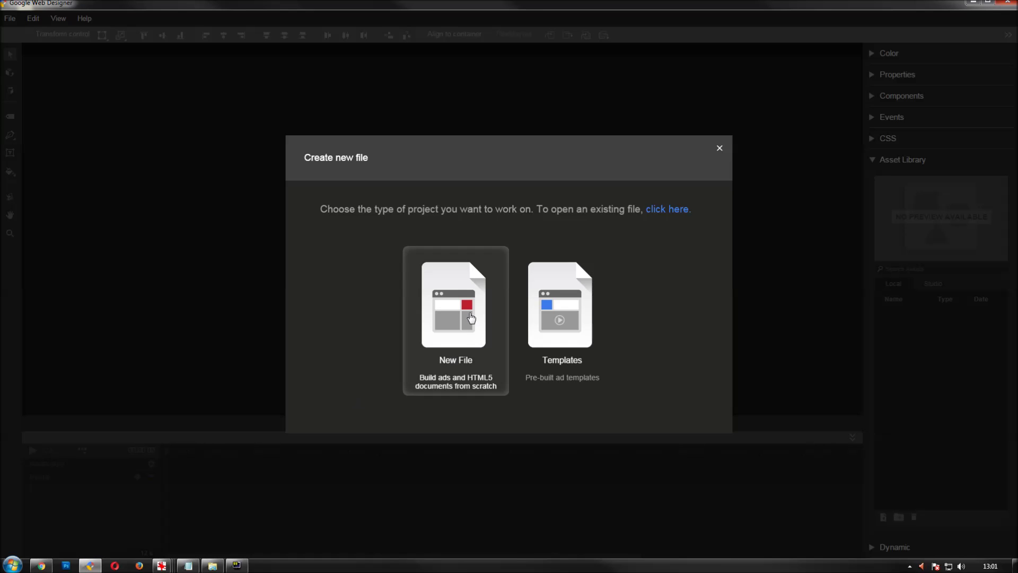
- Create a new 160 x 600 file named Birthday, overwriting the existing Birthday file
left_click(470, 313)
left_click(509, 252)
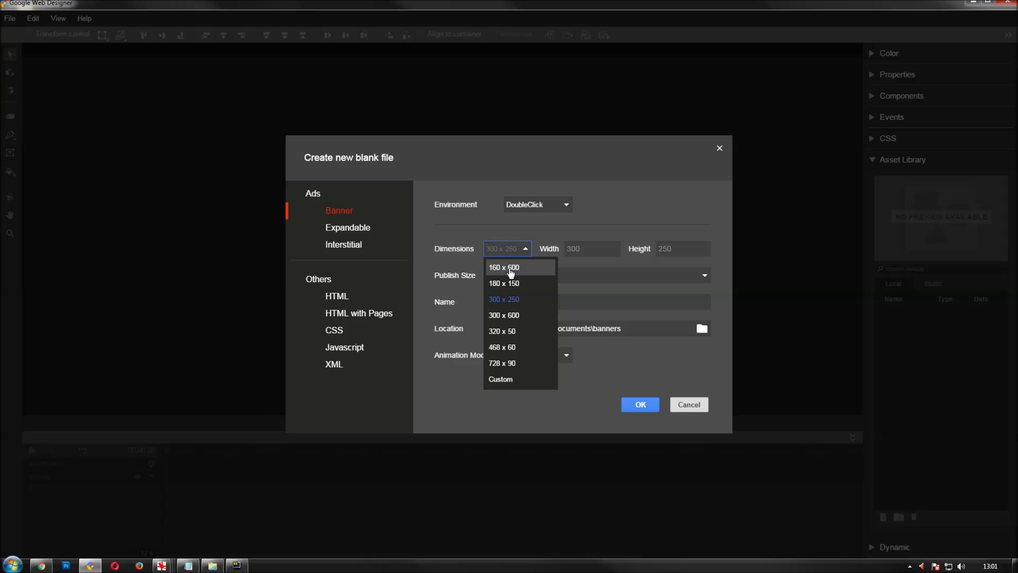
left_click(510, 268)
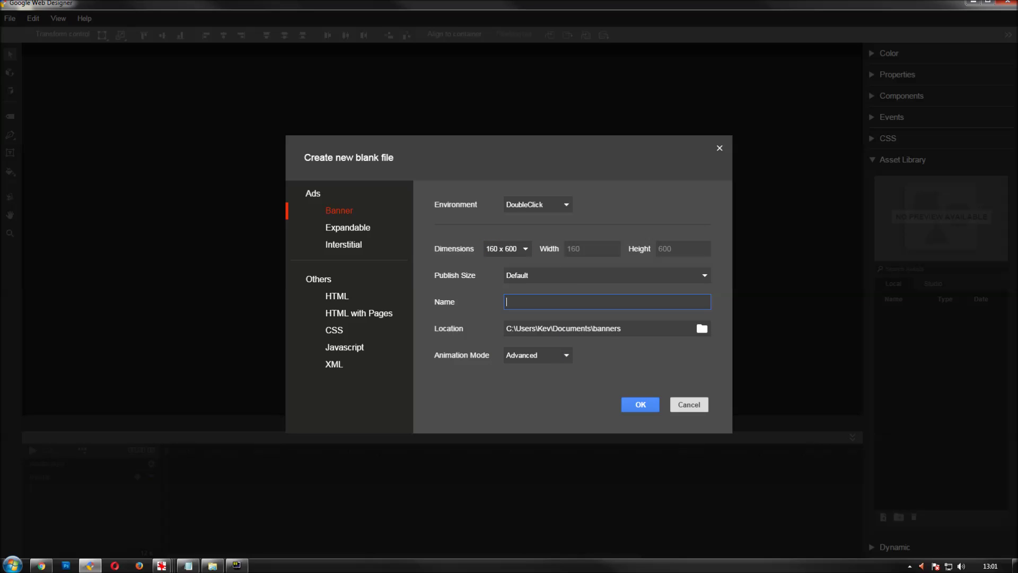
type("Birthday")
left_click(629, 402)
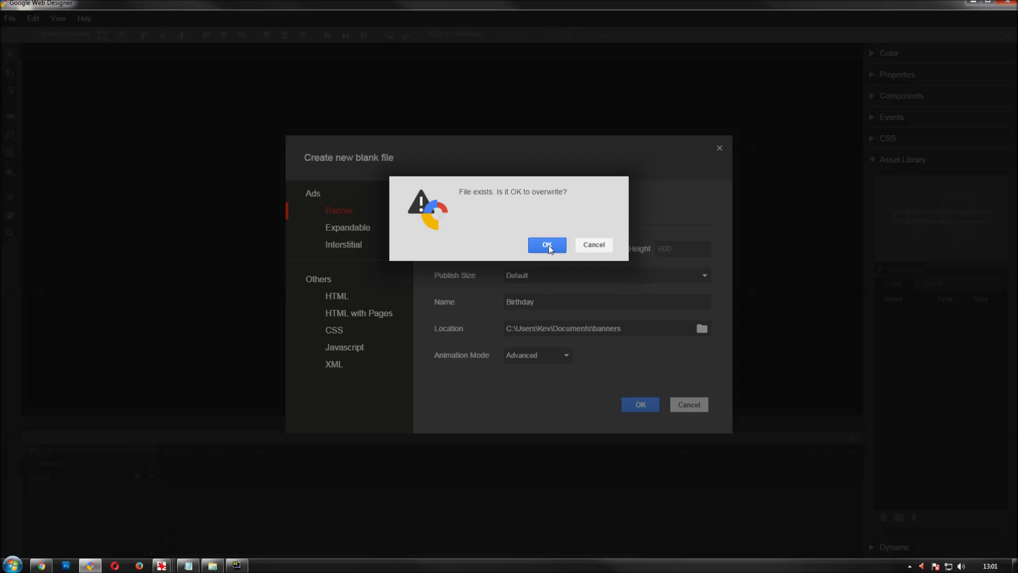
left_click(548, 245)
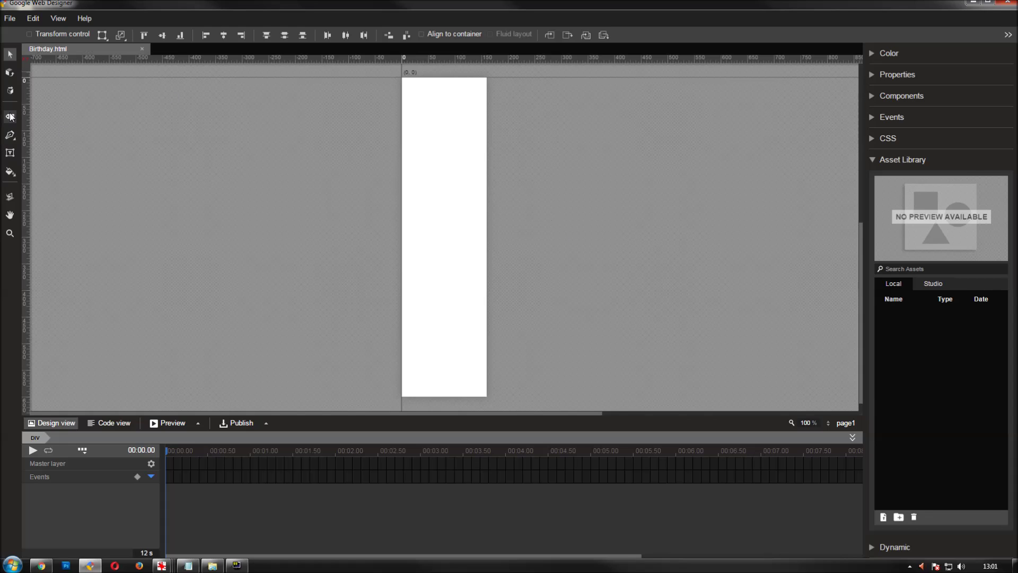
- Set the Tag tool fill to a linear gradient from d2d2d2 to F7F7F7
left_click(11, 116)
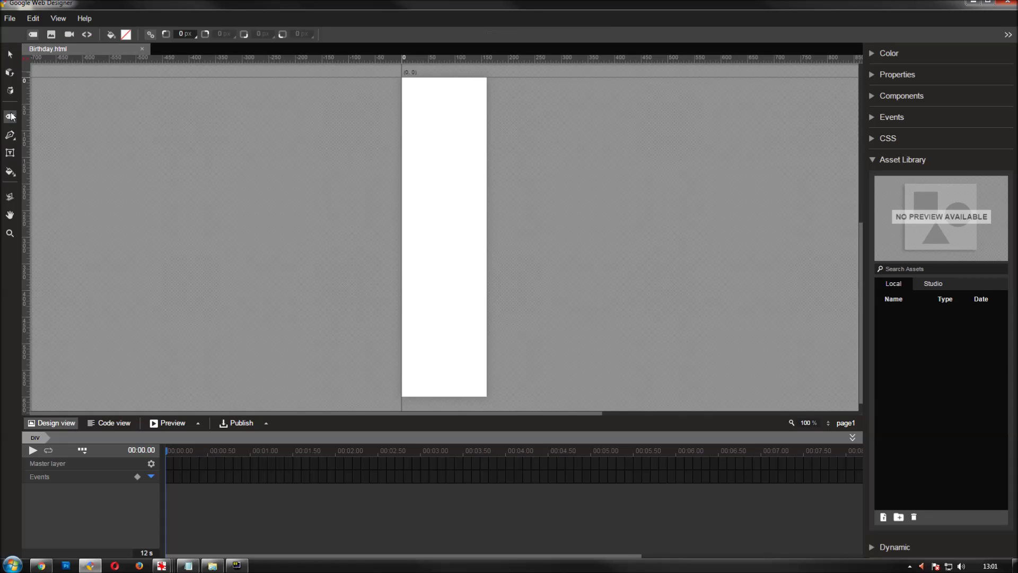
left_click(131, 33)
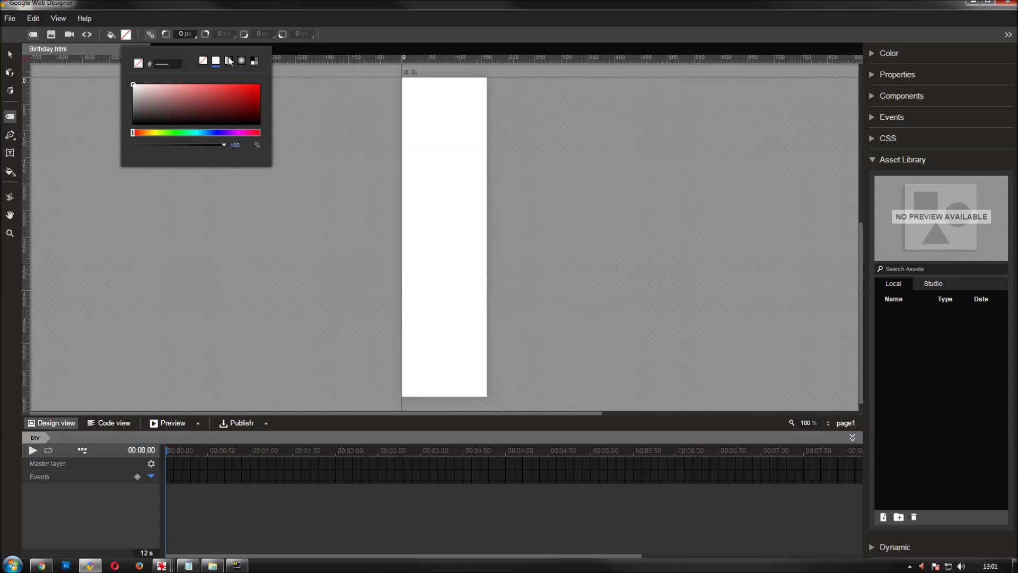
left_click(229, 61)
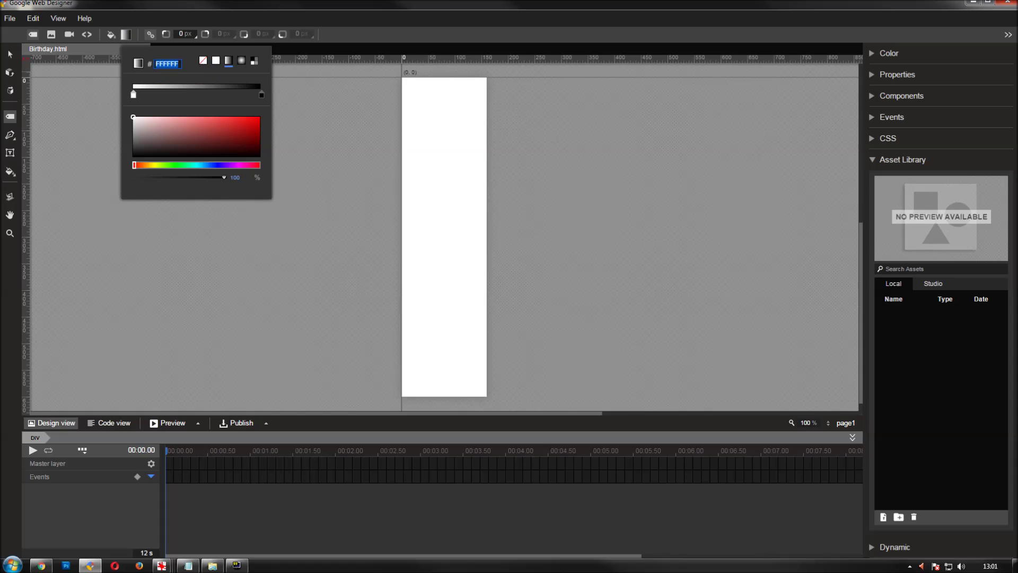
type("d2d2d2")
key("Return")
left_click(261, 95)
left_click(262, 95)
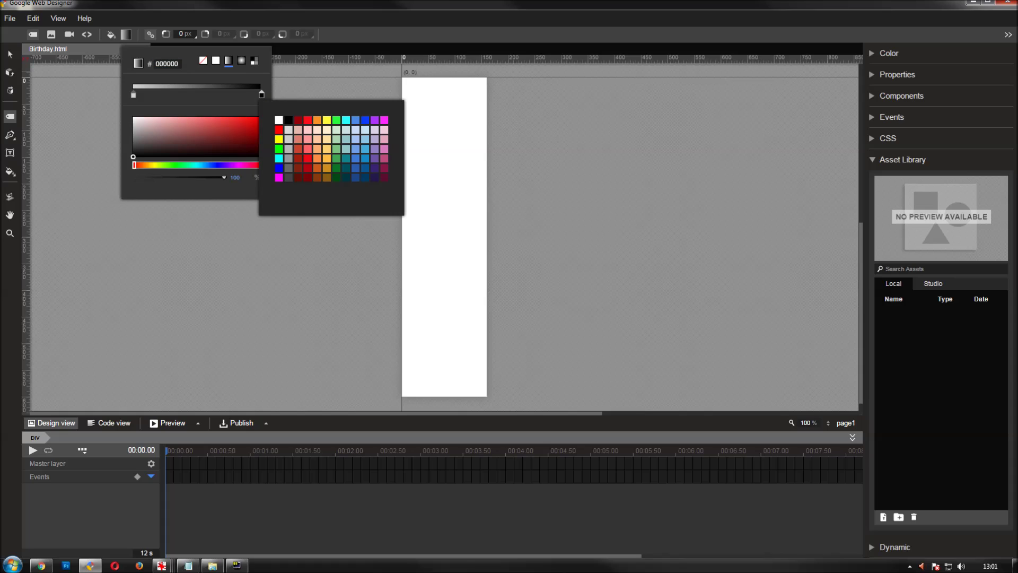
left_click(167, 64)
type("1")
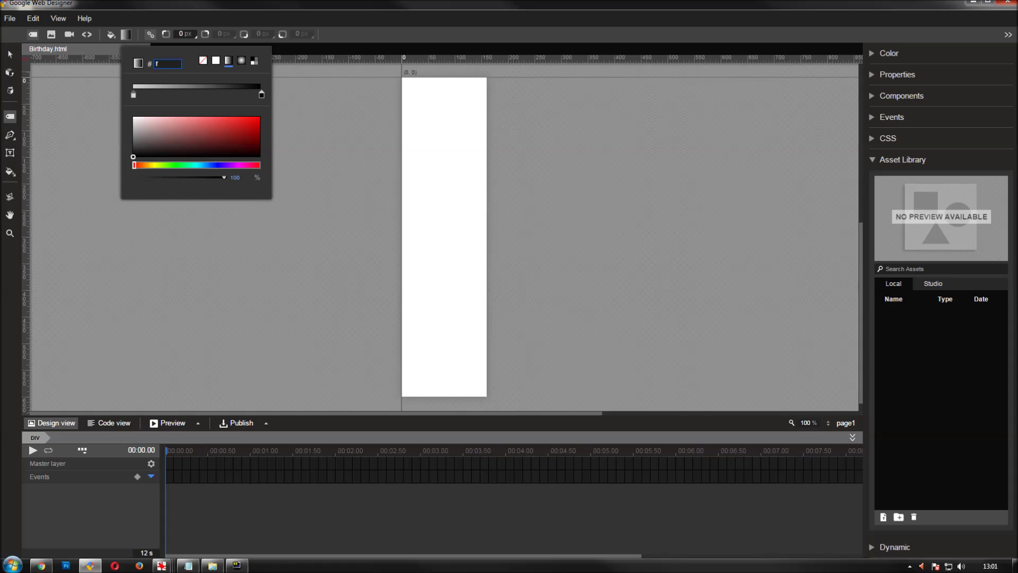
type("7F7F7")
key("Return")
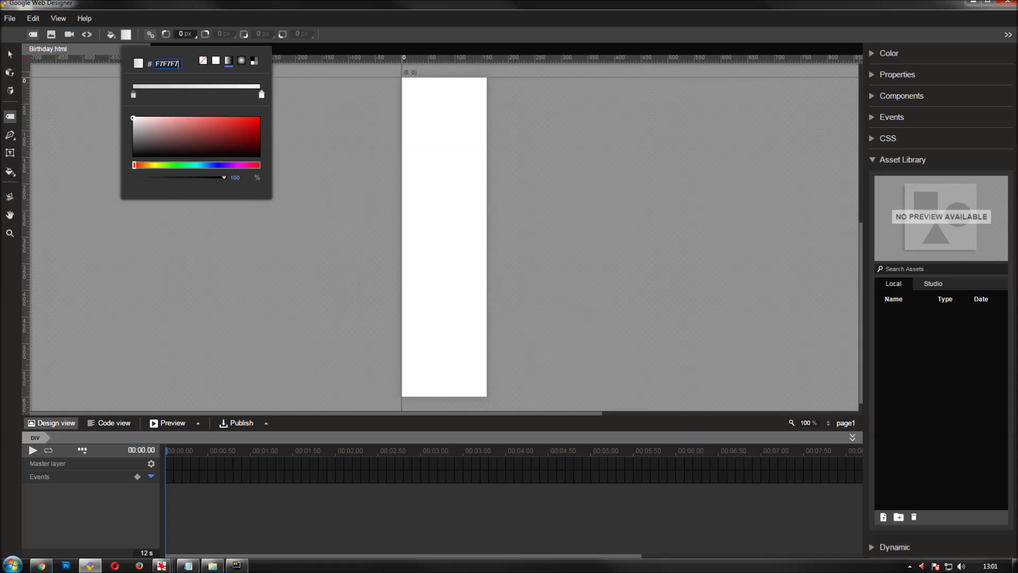
left_click(259, 13)
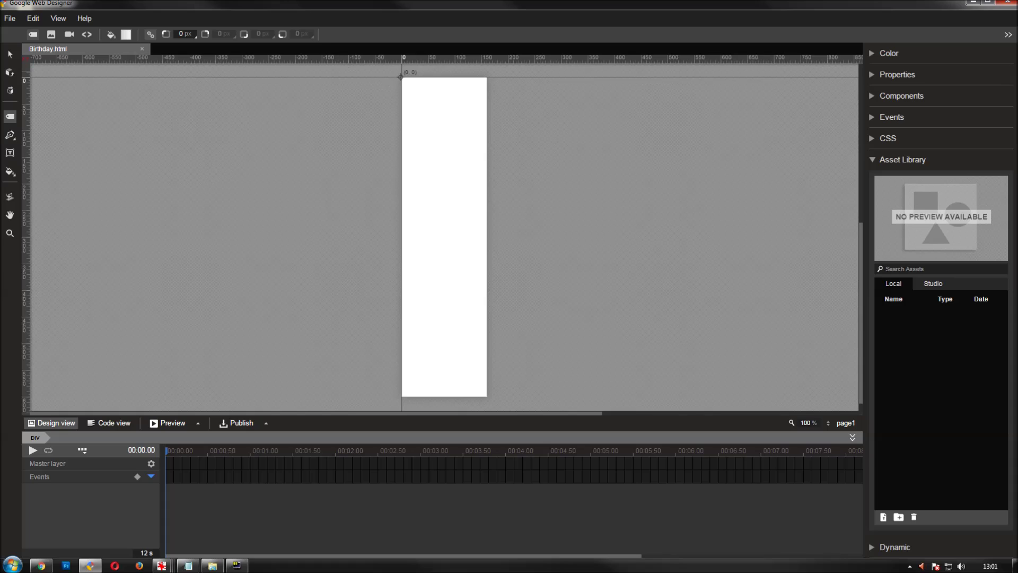
- Draw a div covering the whole banner and give it the ID background
mouse_move(402, 77)
left_mouse_down()
mouse_move(455, 214)
mouse_move(485, 395)
left_mouse_up()
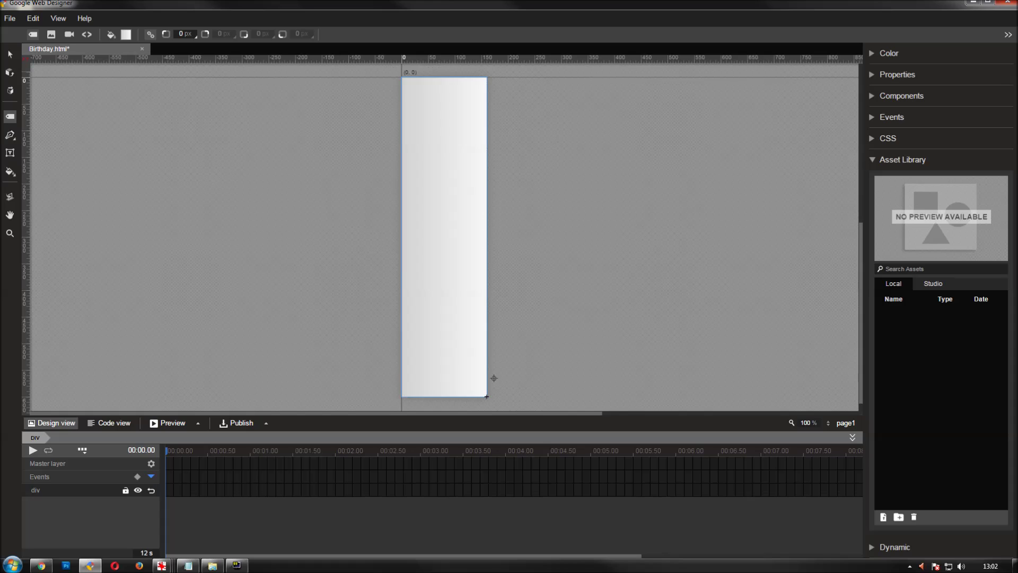
left_click(871, 160)
left_click(872, 75)
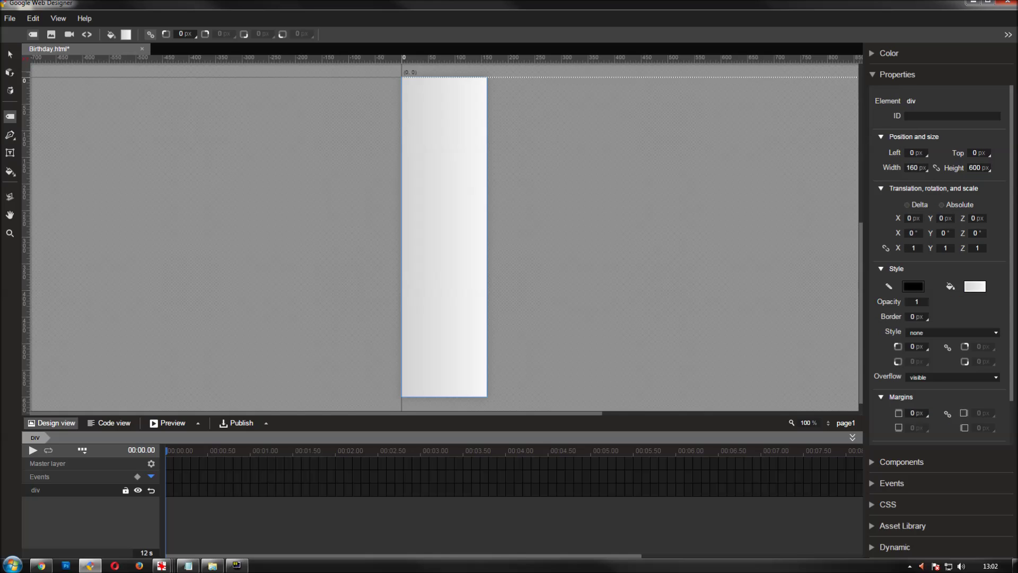
left_click(908, 115)
type("background")
key("Return")
- Rotate the background gradient with the Gradient tool so it runs vertically
left_click(14, 173)
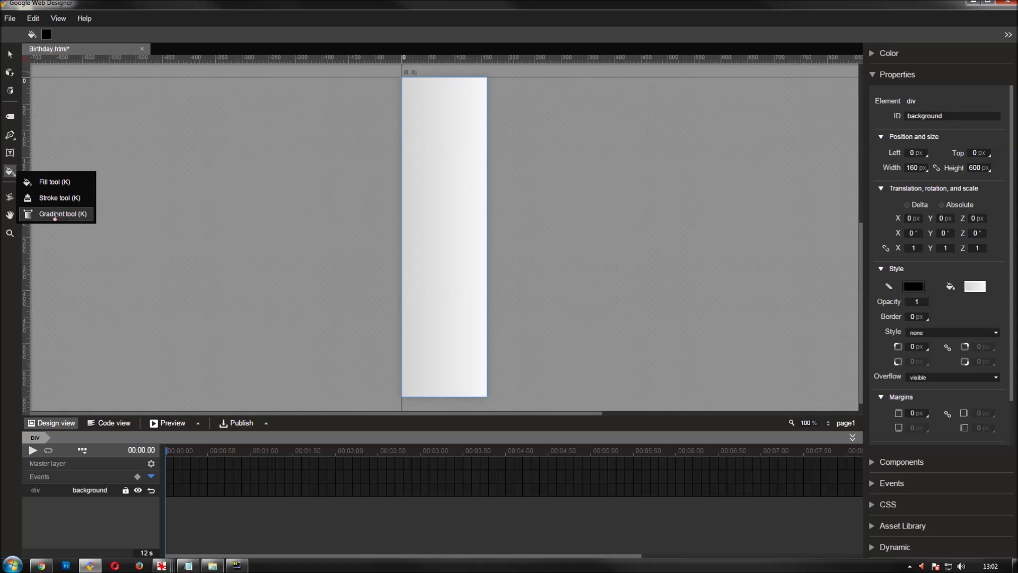
left_click(46, 215)
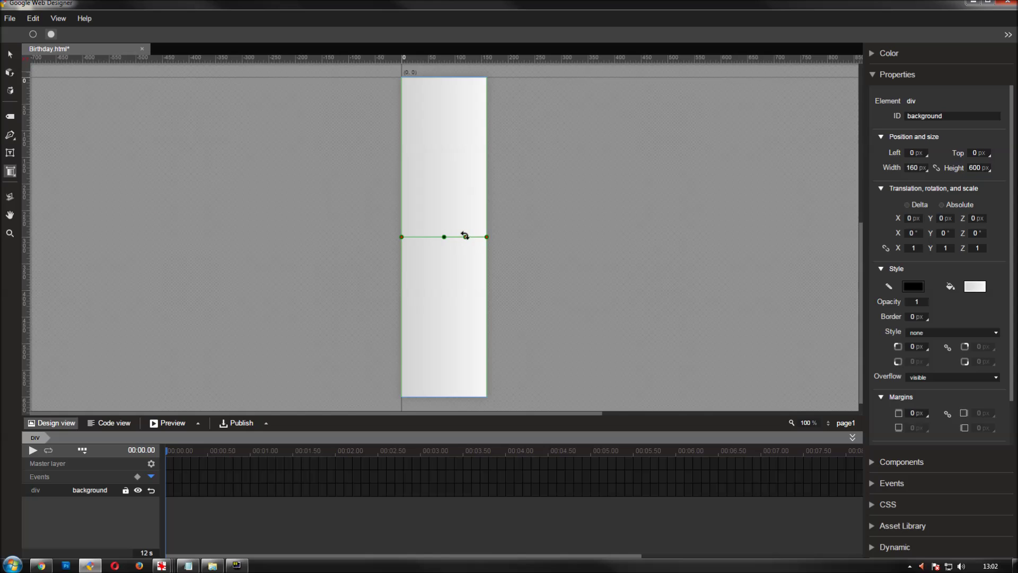
left_click_drag(465, 235, 445, 206)
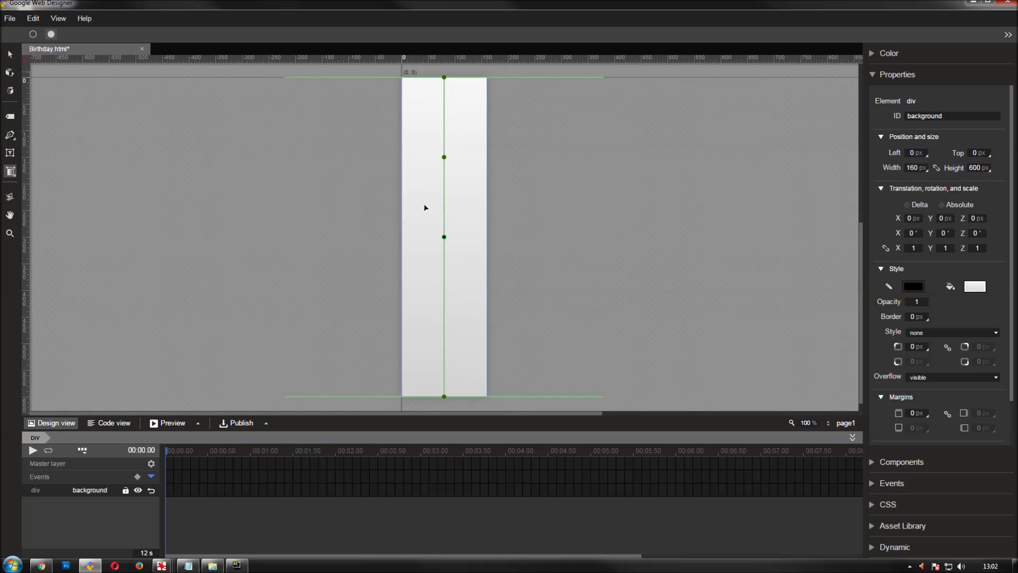
left_click(10, 55)
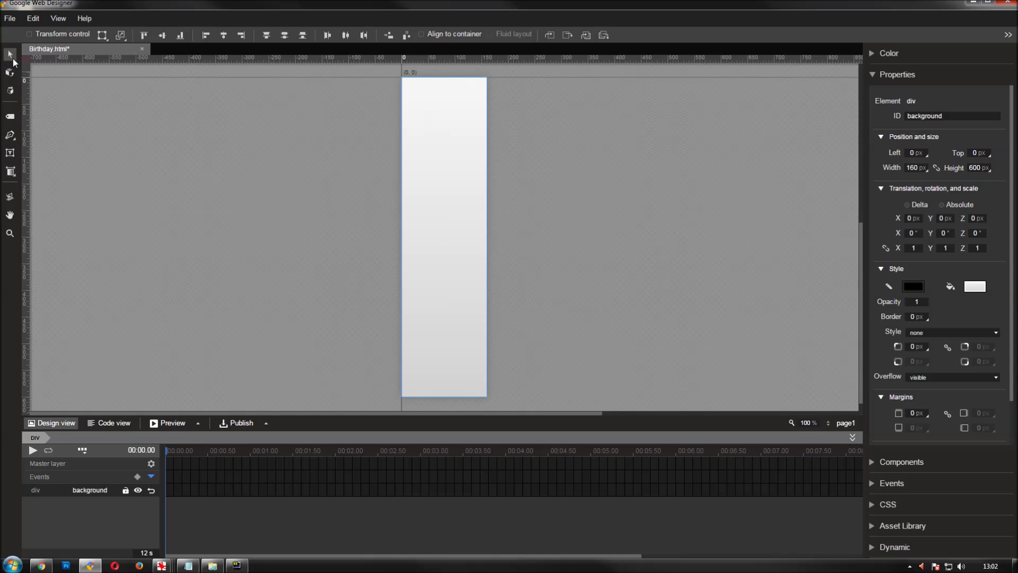
- Import the balloons, confetti and logo images and place the logo centred near the banner bottom
left_click(871, 74)
left_click(871, 160)
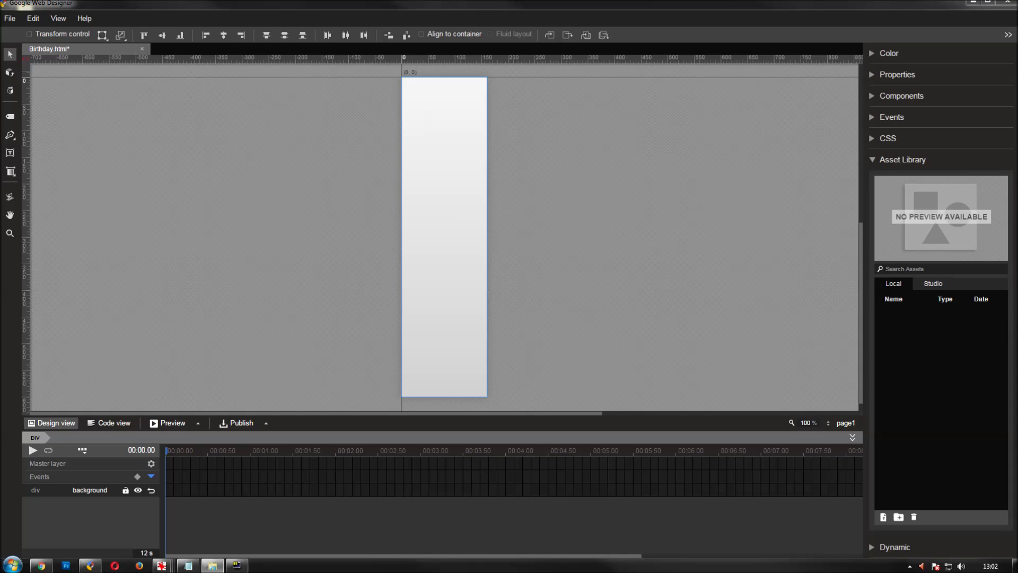
left_click_drag(1017, 297, 941, 318)
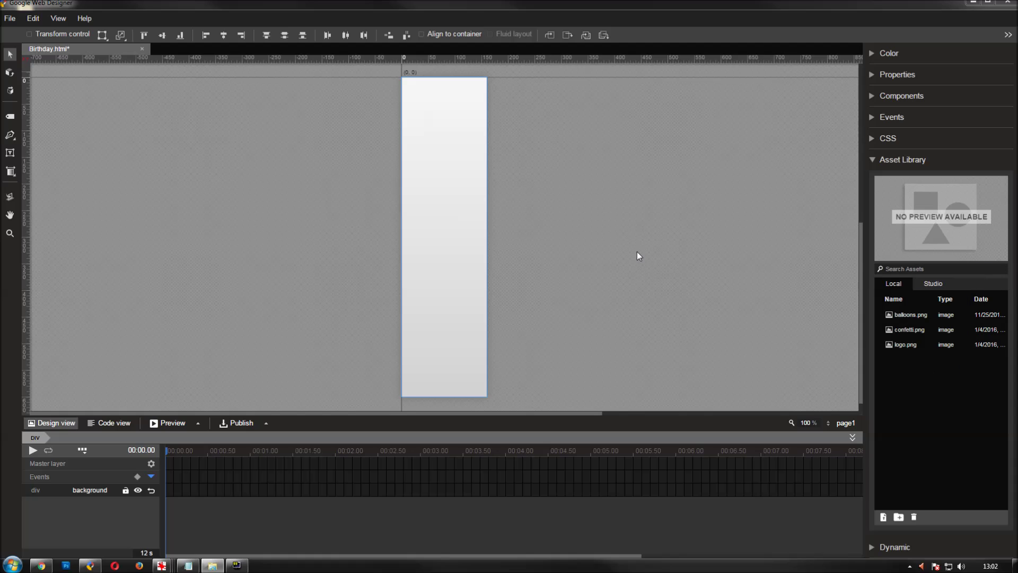
left_click_drag(923, 347, 431, 327)
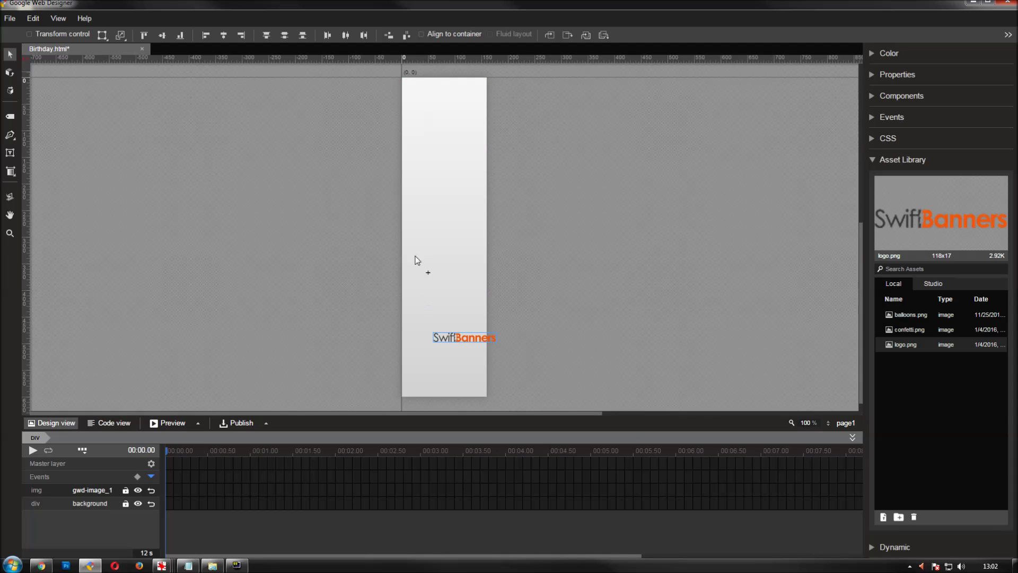
left_click(62, 36)
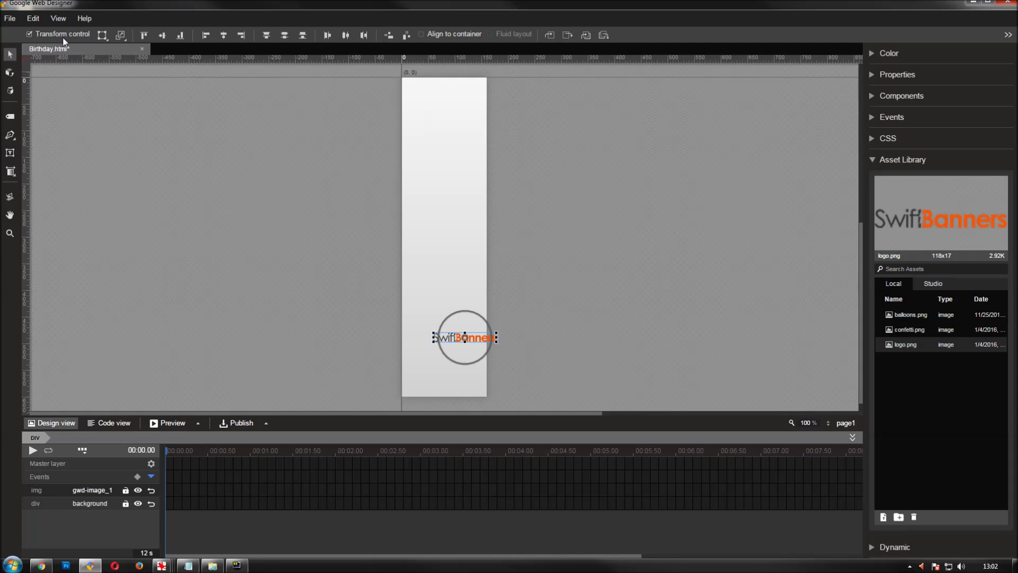
left_click(444, 36)
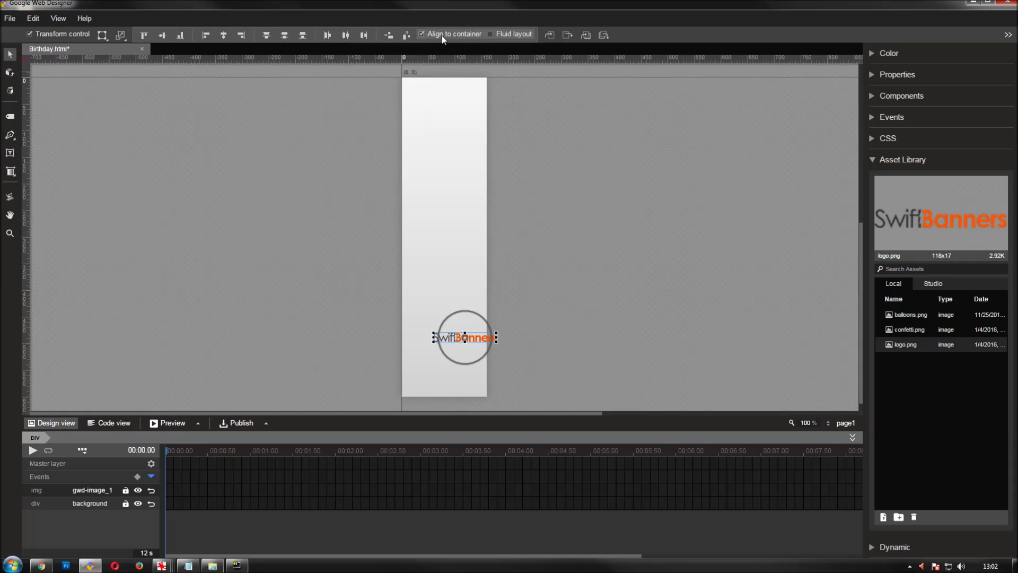
left_click(224, 36)
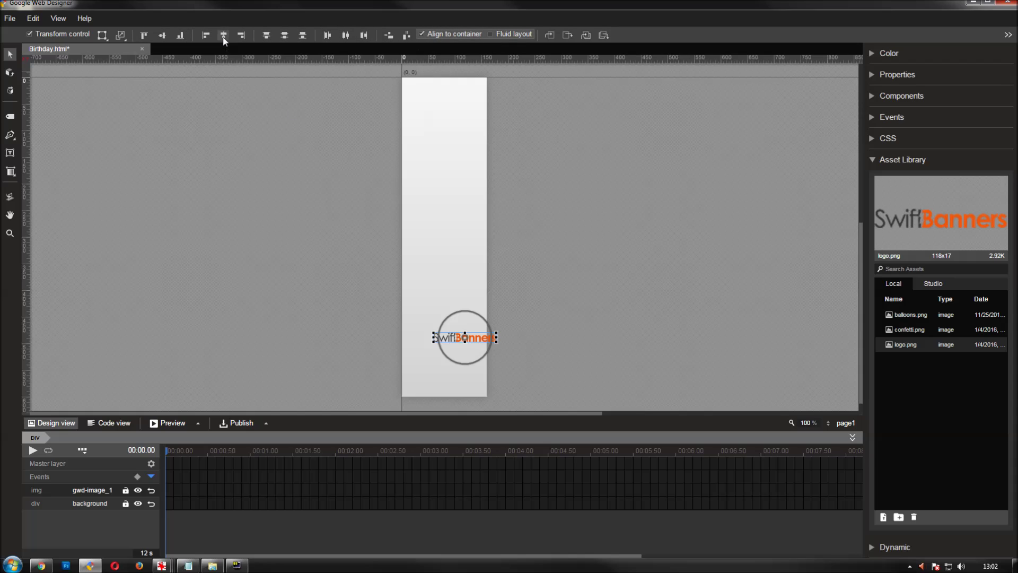
key("shift+Down")
key("shift+Down")
key("shift+Down")
key("shift+Down")
key("shift+Down")
key("shift+Down")
key("shift+Down")
key("shift+Down")
key("shift+Down")
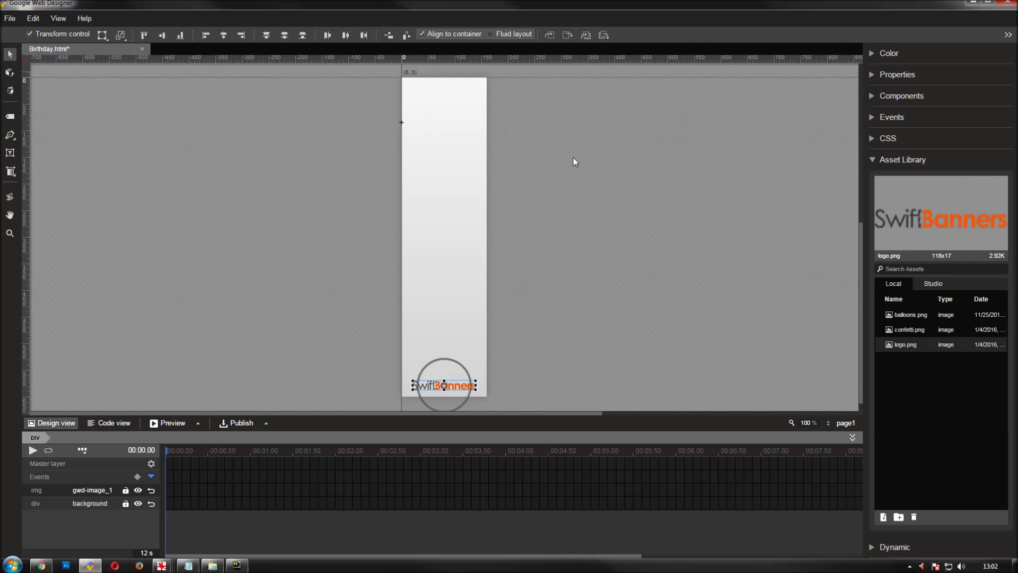
- Place confetti and balloons centred at the banner top, nudging the balloons slightly higher
left_click_drag(908, 329, 424, 177)
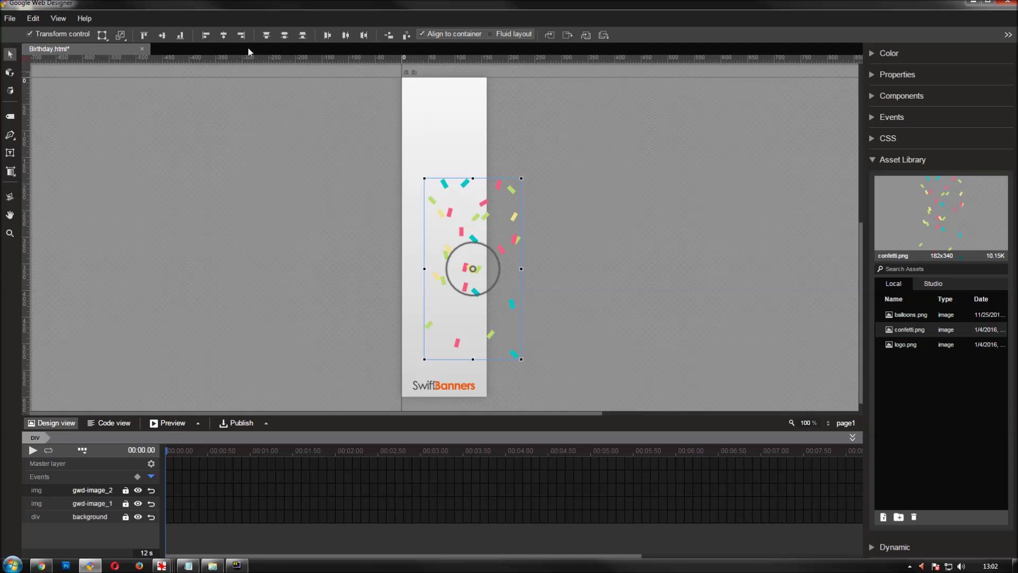
left_click(225, 36)
left_click(268, 34)
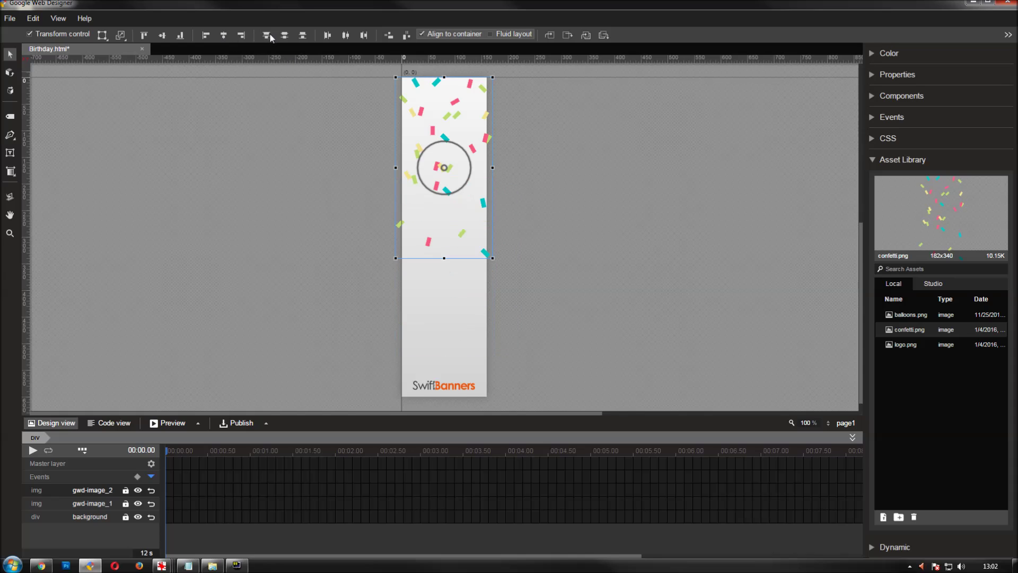
left_click_drag(937, 318, 424, 233)
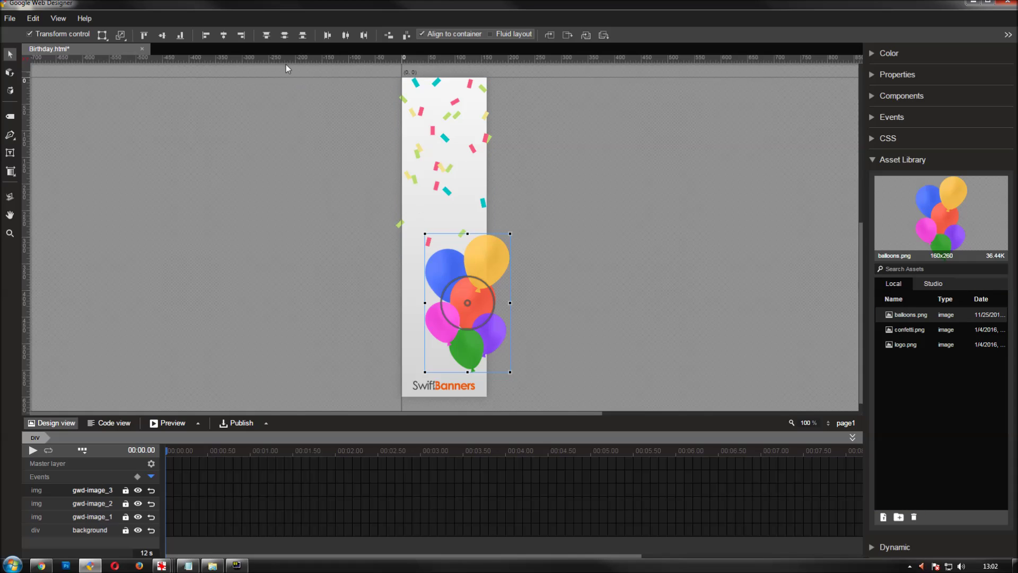
left_click(224, 35)
left_click(266, 35)
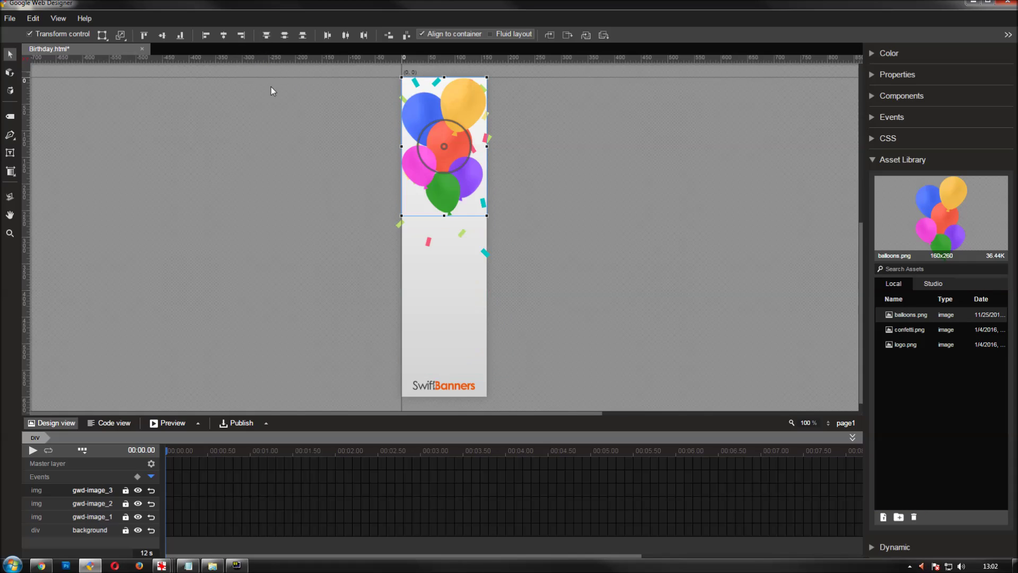
key("shift+Up")
key("shift+Up")
key("shift+Up")
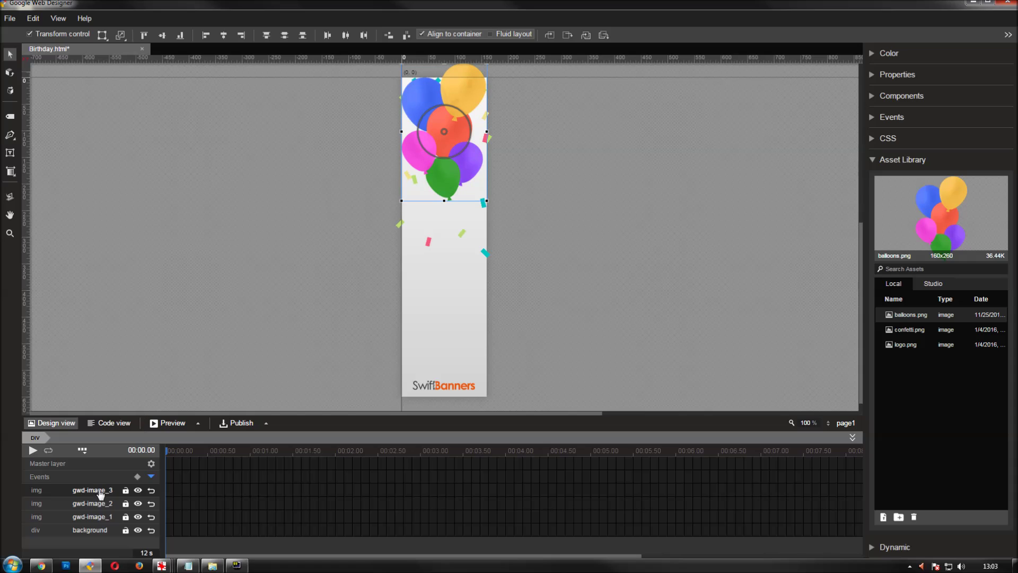
- Rename layers gwd-image_3, gwd-image_2 and gwd-image_1 to balloons, confetti and logo
double_click(101, 490)
type("b")
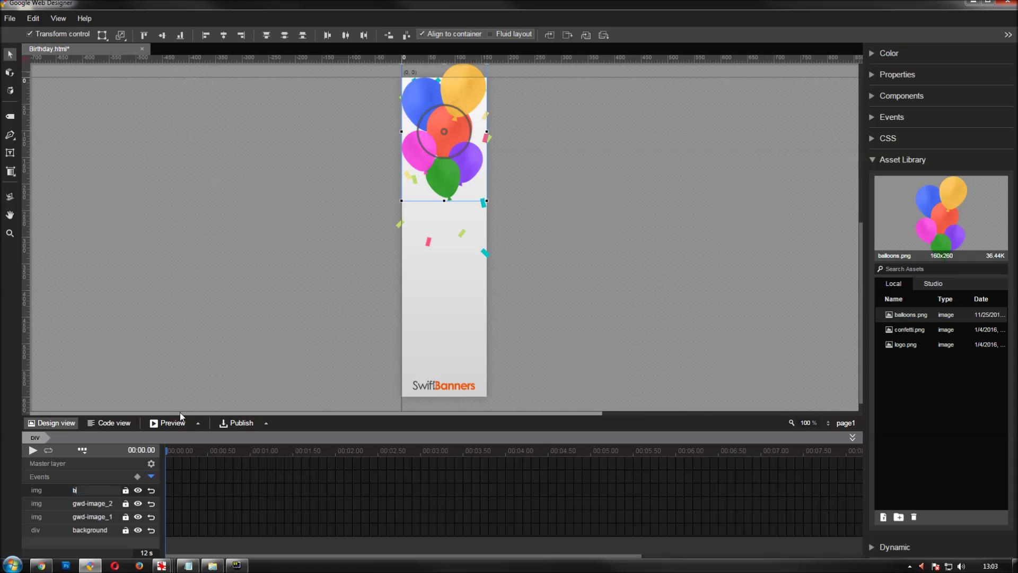
type("alloons")
key("Return")
double_click(91, 506)
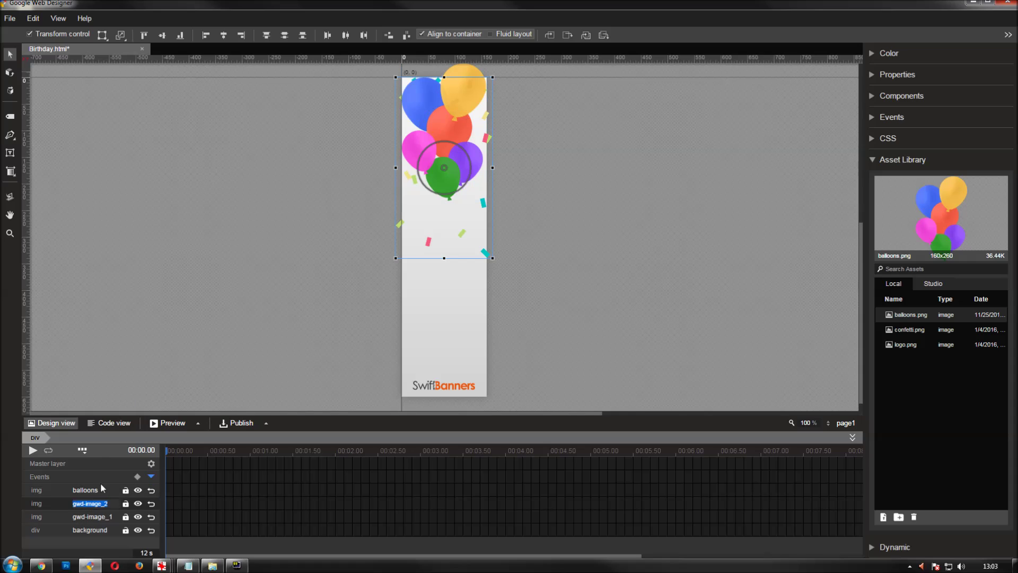
type("confetti")
key("Return")
double_click(90, 517)
type("logo")
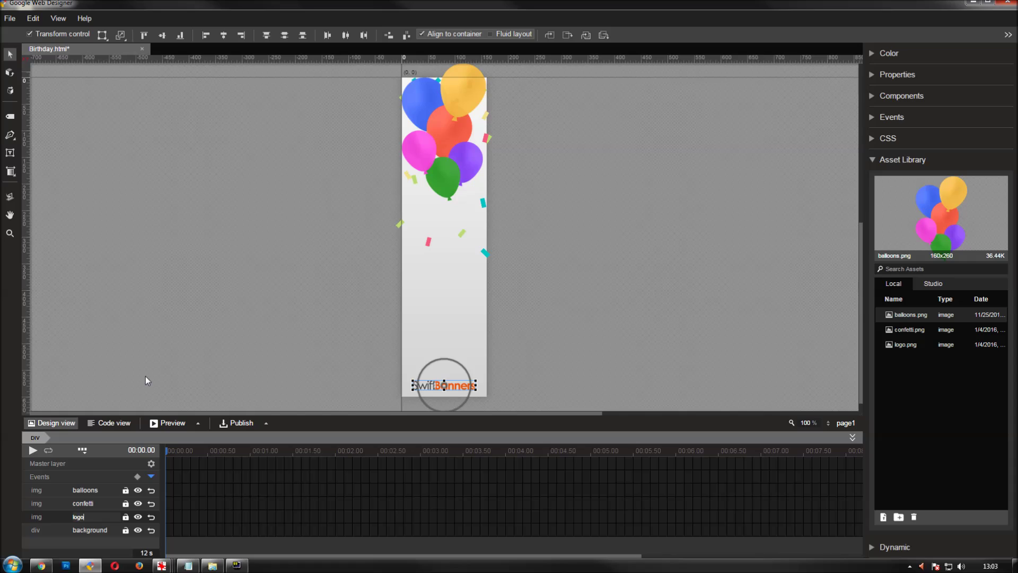
key("Return")
- Add Berkshire Swash from Google Fonts and draw a text box below the balloons
left_click(10, 153)
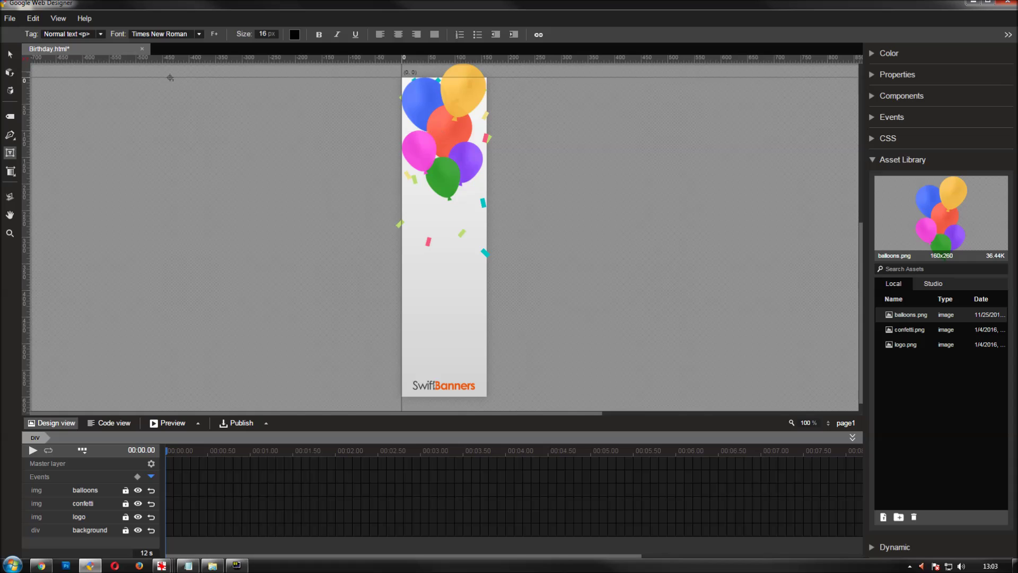
left_click(213, 34)
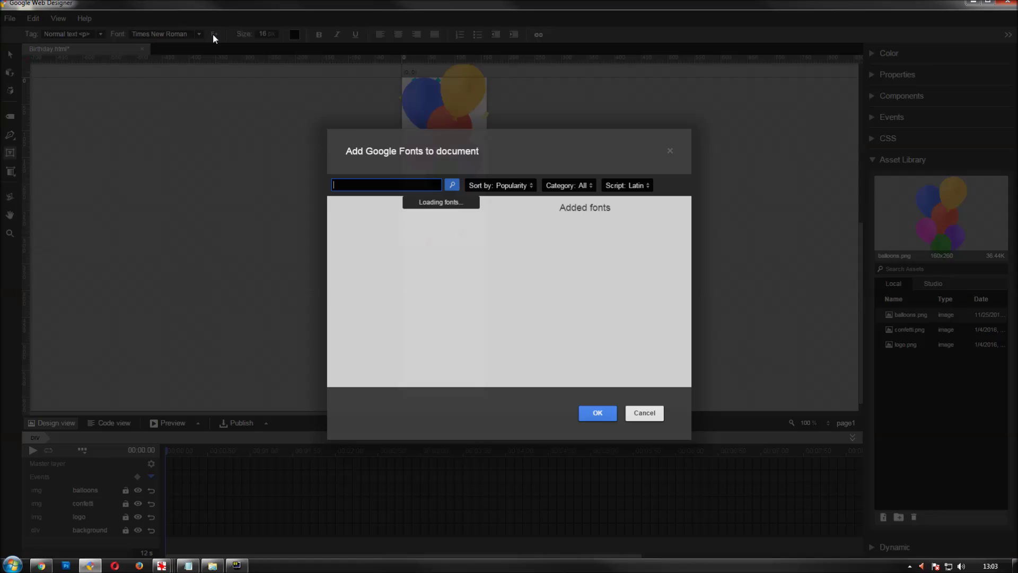
type("berk")
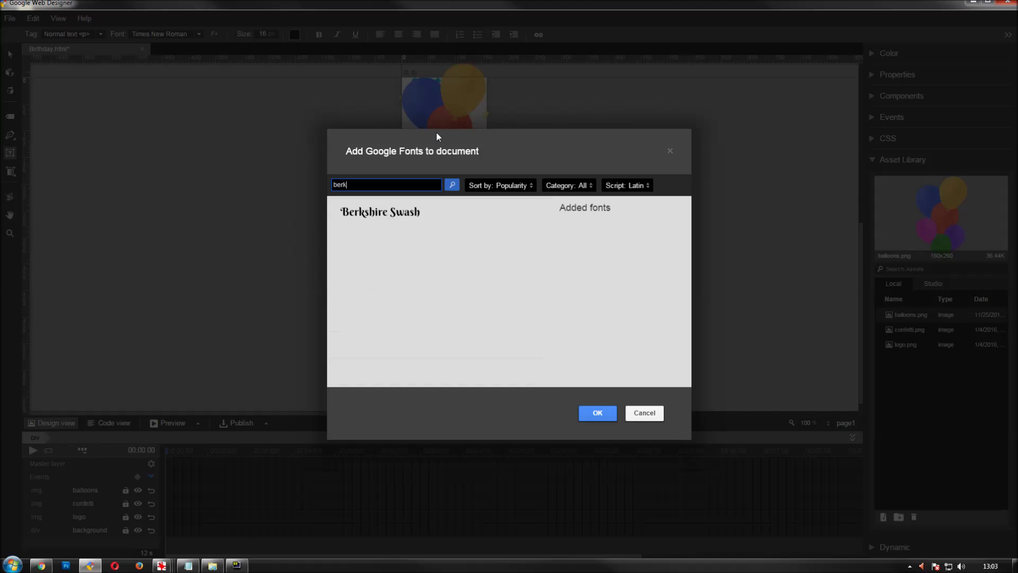
left_click(380, 211)
left_click(596, 412)
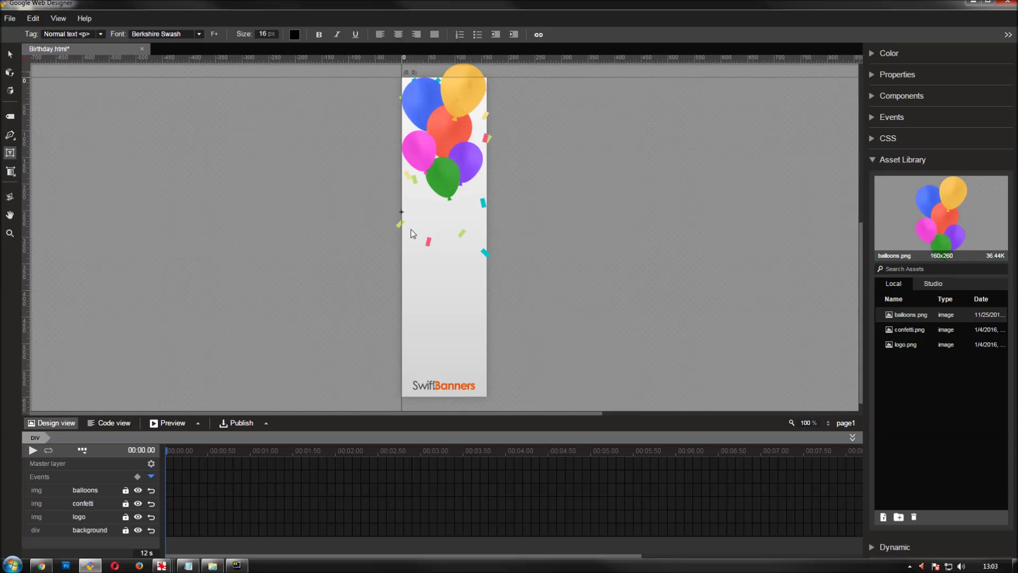
left_click_drag(402, 212, 482, 292)
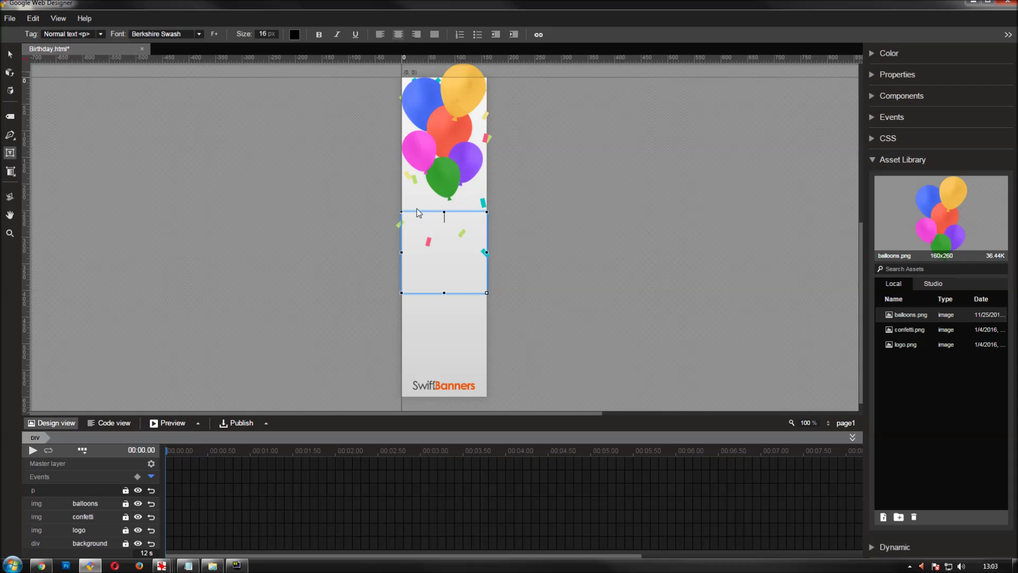
- Type 'Happy' and '1st Birthday' on two lines, styled 30 px in colour 252525
type("Happy")
key("Return")
type("1st Birthday")
key("ctrl+a")
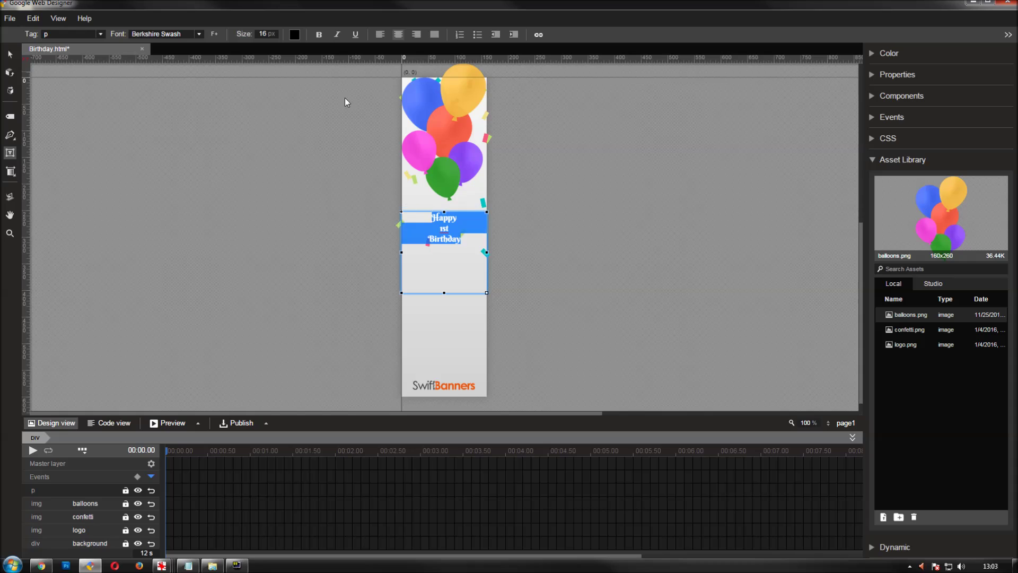
left_click(266, 35)
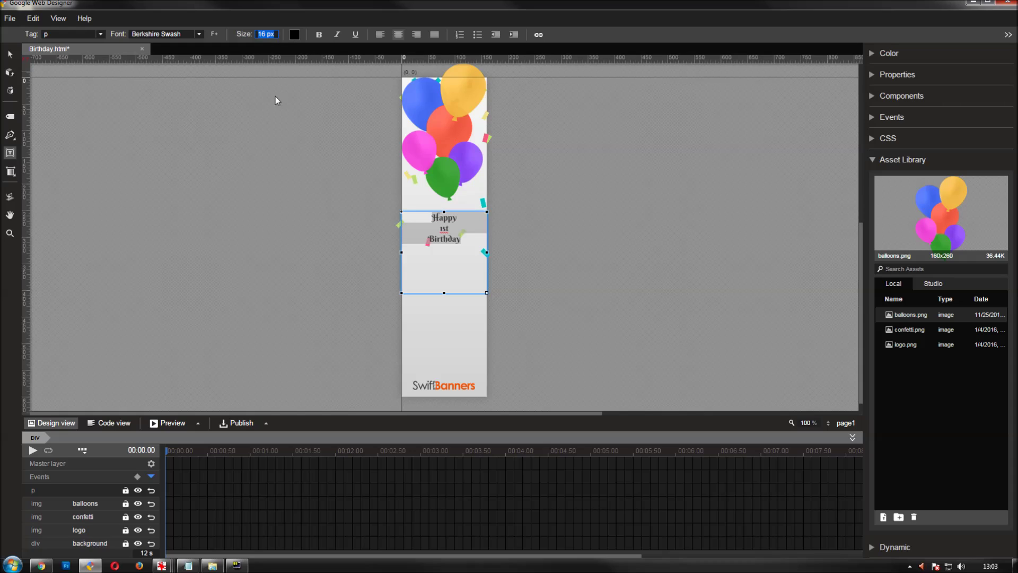
type("30")
key("Return")
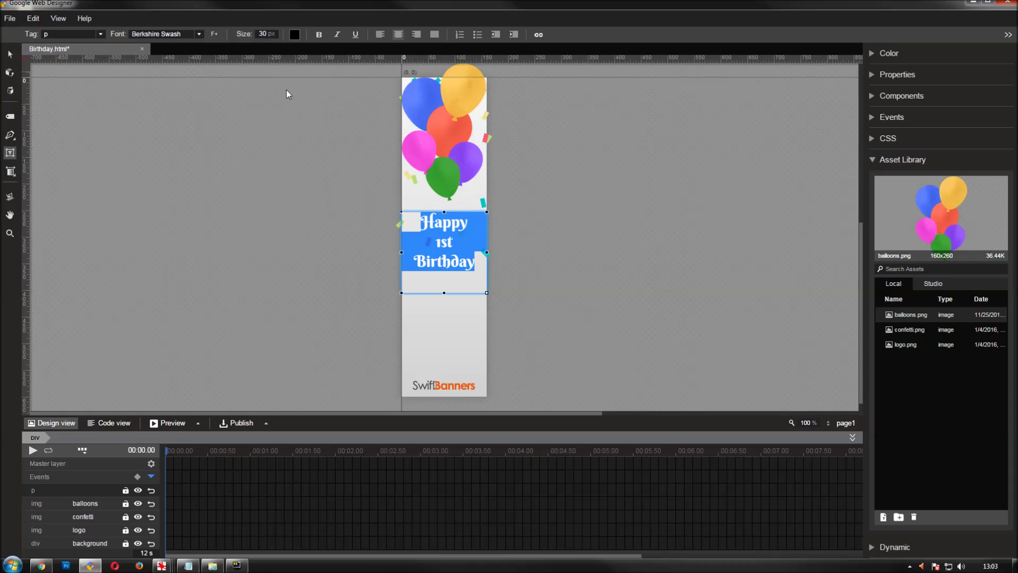
left_click(293, 35)
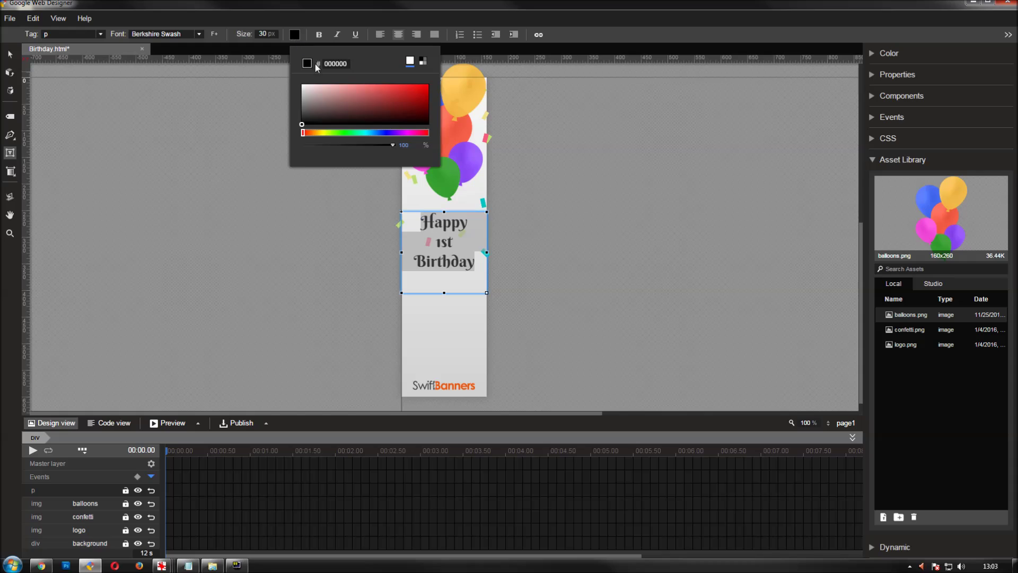
type("252525")
key("Return")
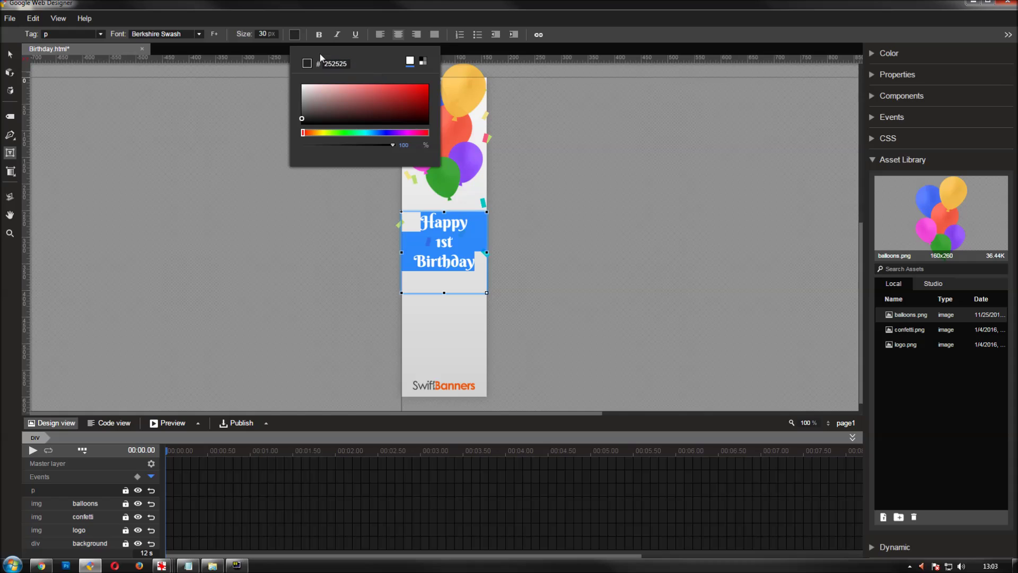
left_click(11, 54)
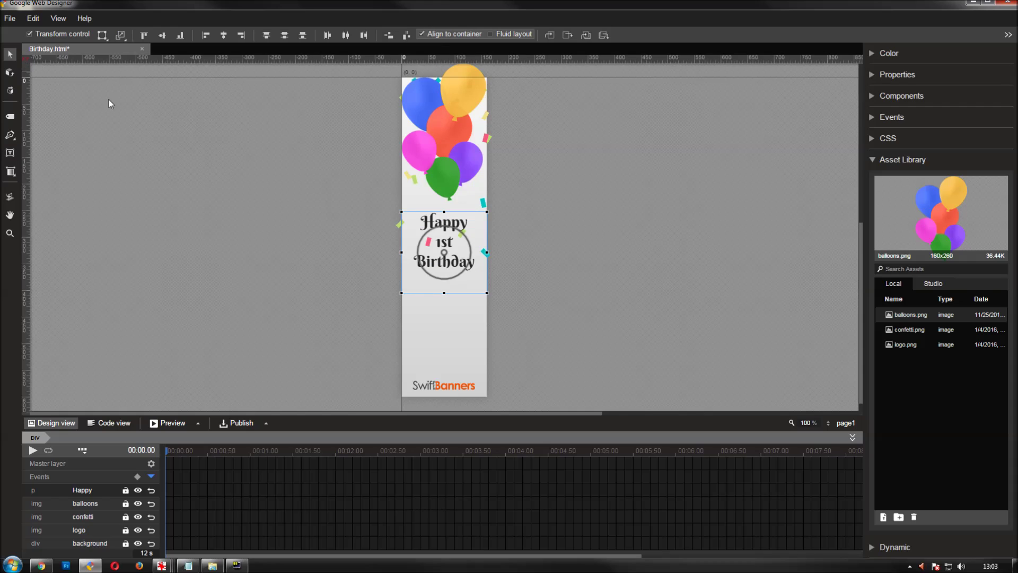
- With the Text tool active, add Lato from Google Fonts to the document
left_click(10, 152)
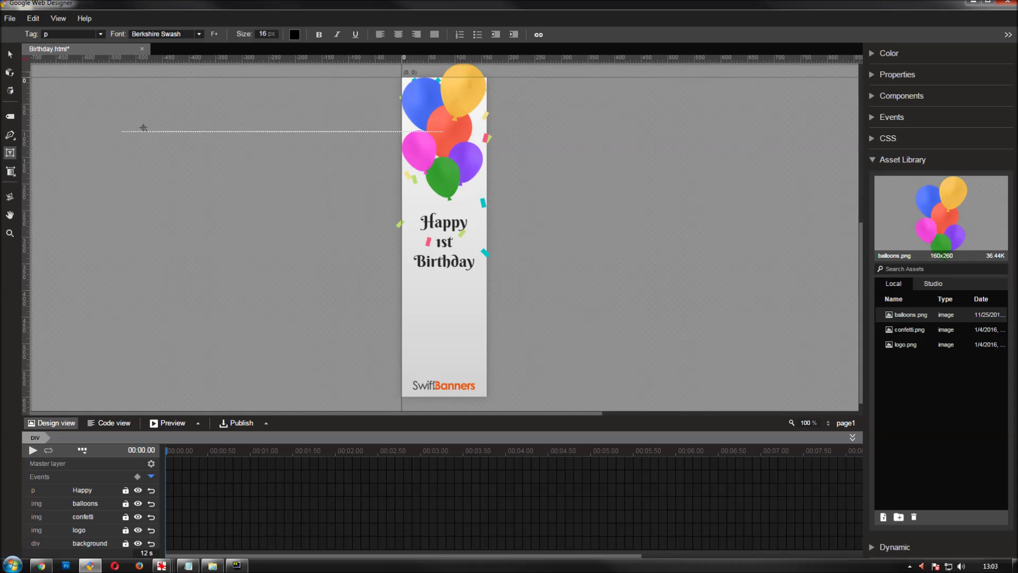
left_click(213, 34)
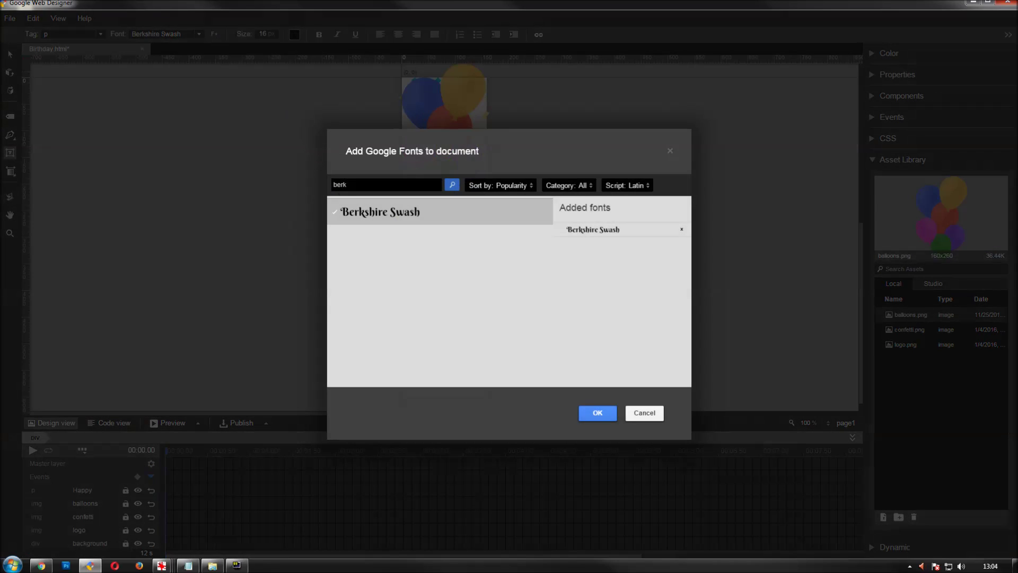
type("la")
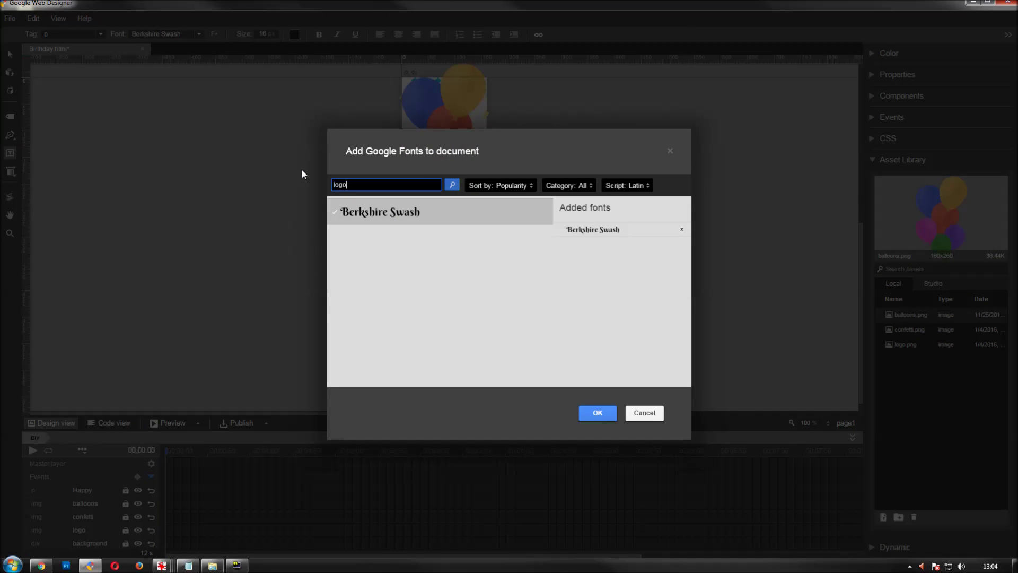
type("to")
left_click(342, 214)
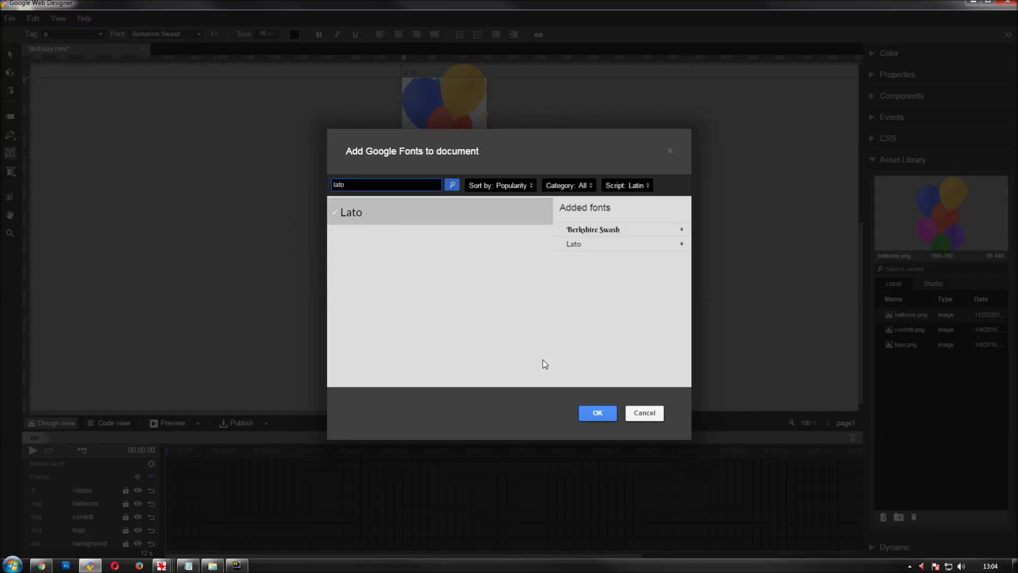
left_click(596, 412)
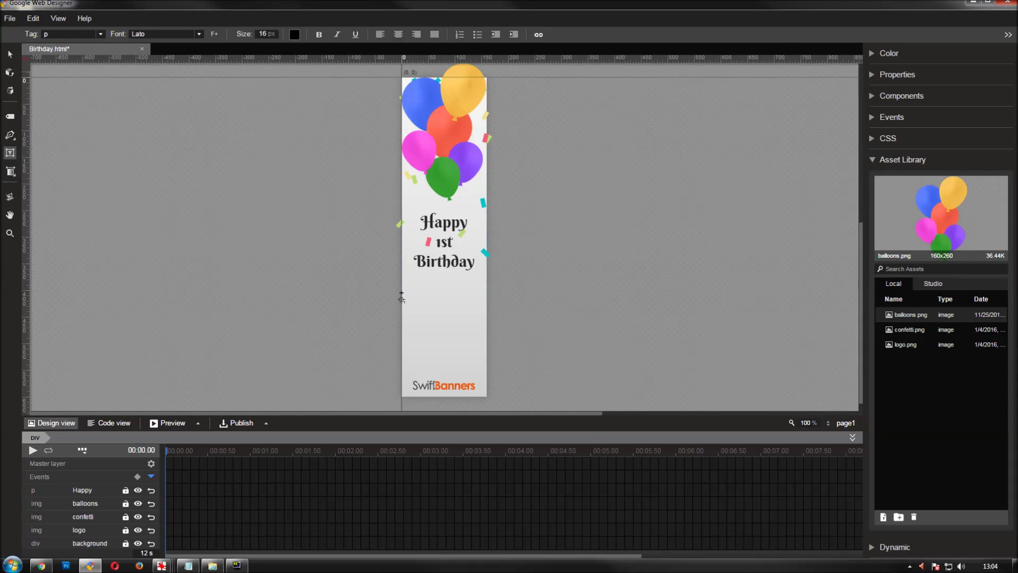
- Add a centred text box listing 'Our offer:', 'Static banners', 'Animated GIF Banners', 'HTML5 banners'
left_click_drag(402, 293, 480, 351)
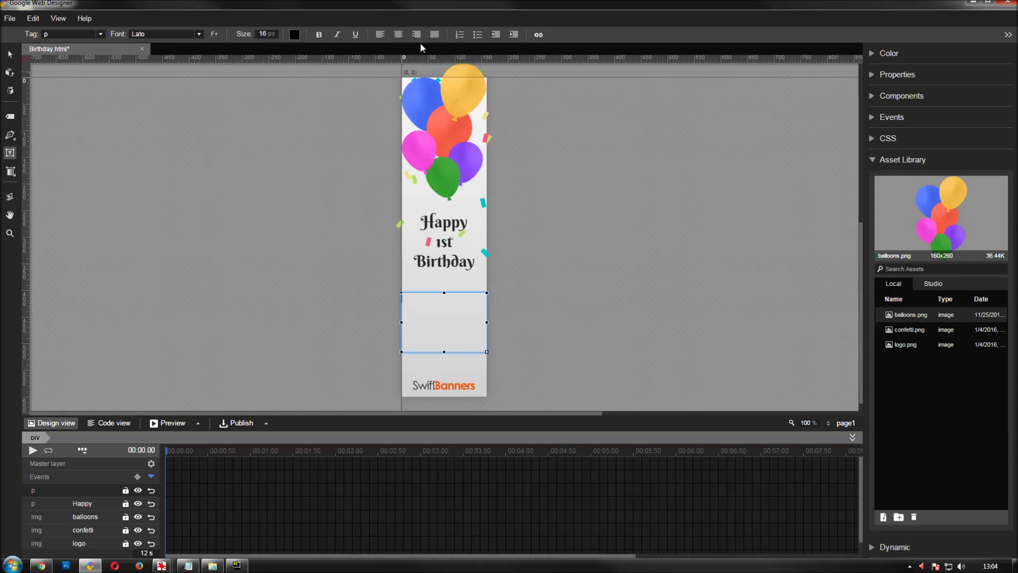
left_click(400, 35)
type("Our offer:")
key("Return")
type("Static banners")
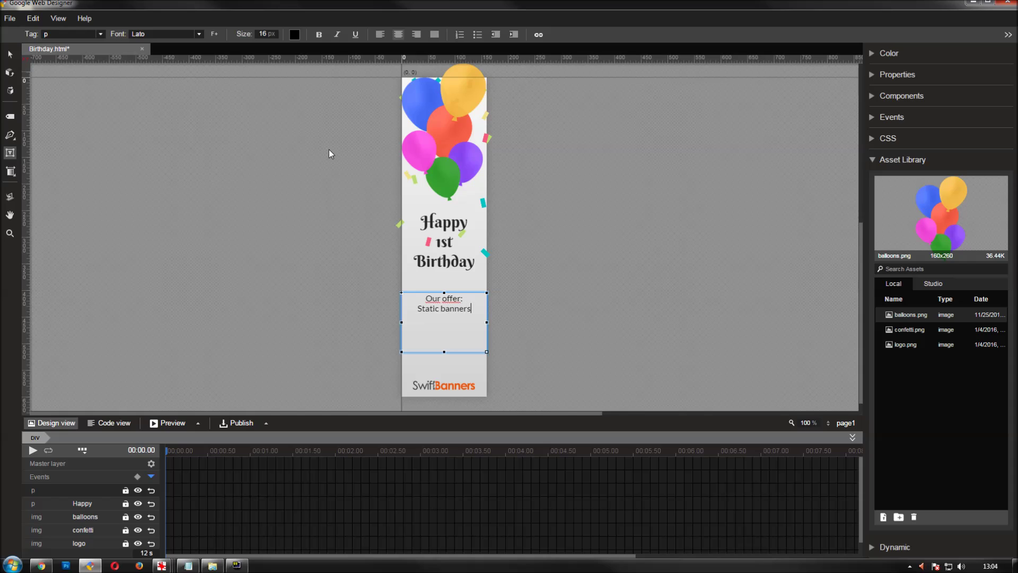
key("Return")
type("Animated GIF Banners")
key("Return")
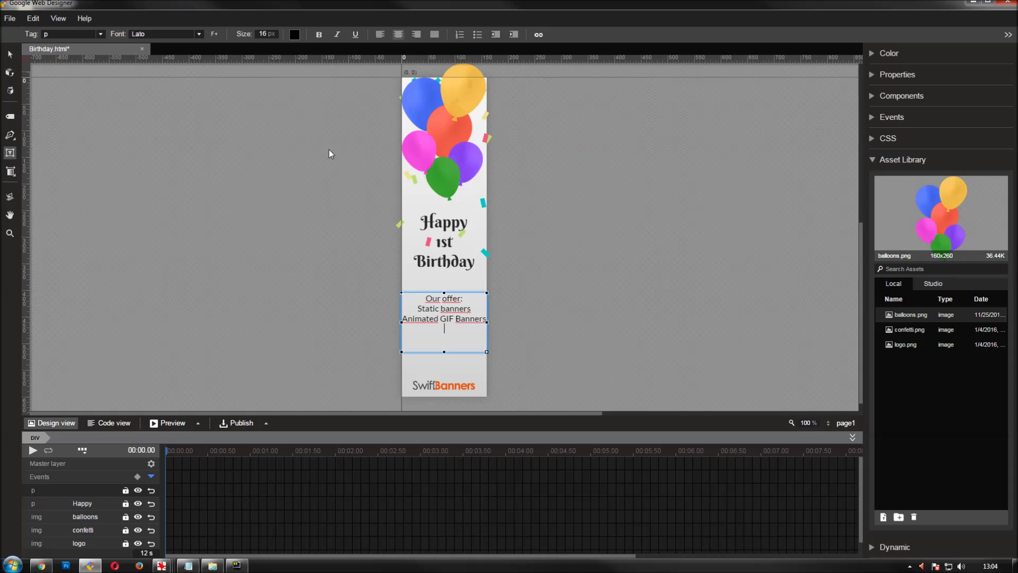
type("HTML5 banners")
- Set the offer text to 14 px and make 'Our offer:' bold
key("ctrl+a")
left_click(265, 34)
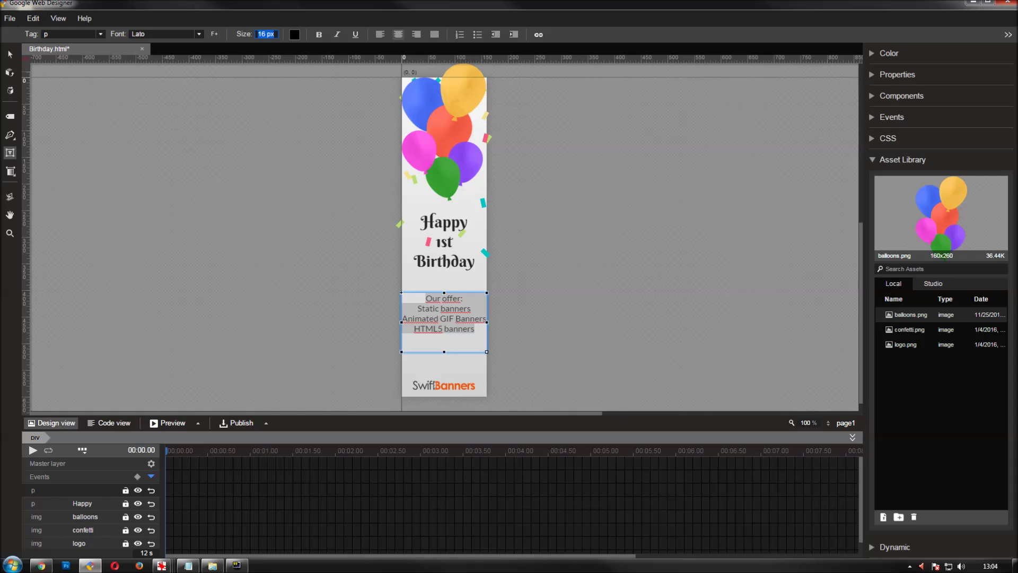
type("14")
key("Return")
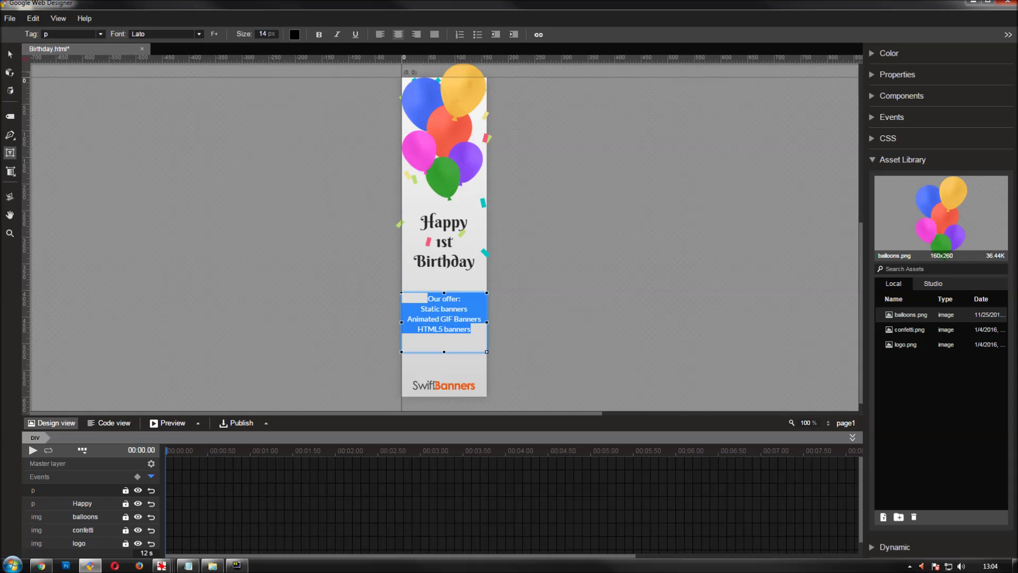
left_click(448, 319)
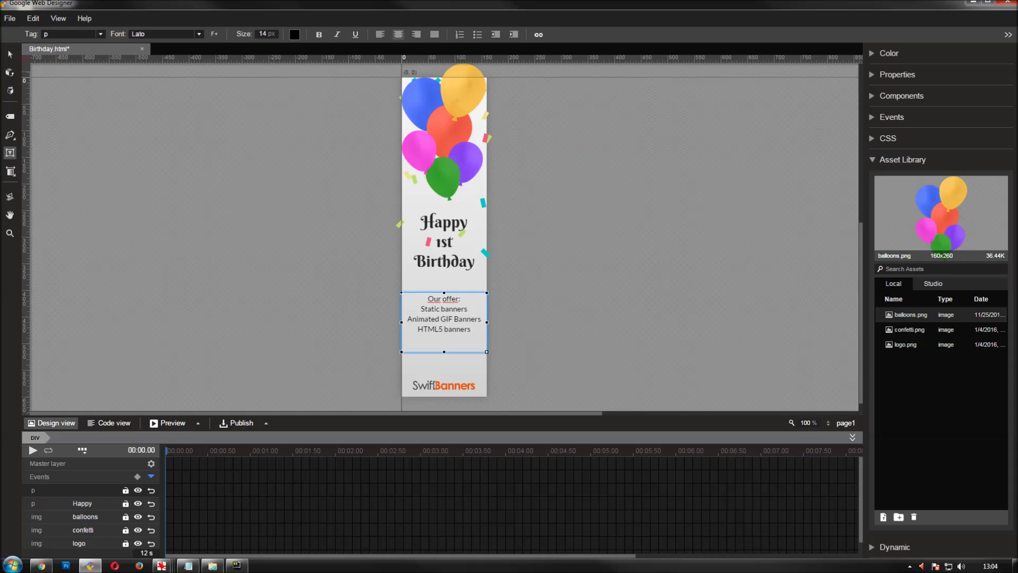
left_click_drag(427, 299, 461, 298)
left_click(318, 35)
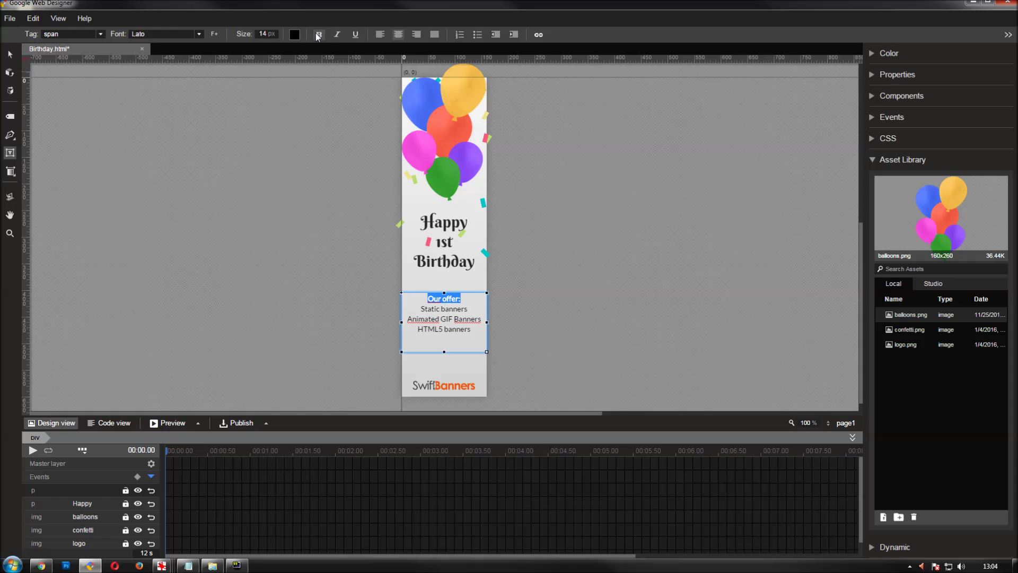
left_click(259, 35)
- Apply 16 px to 'Our offer:' and nudge the offer text block upward
key("Return")
key("Escape")
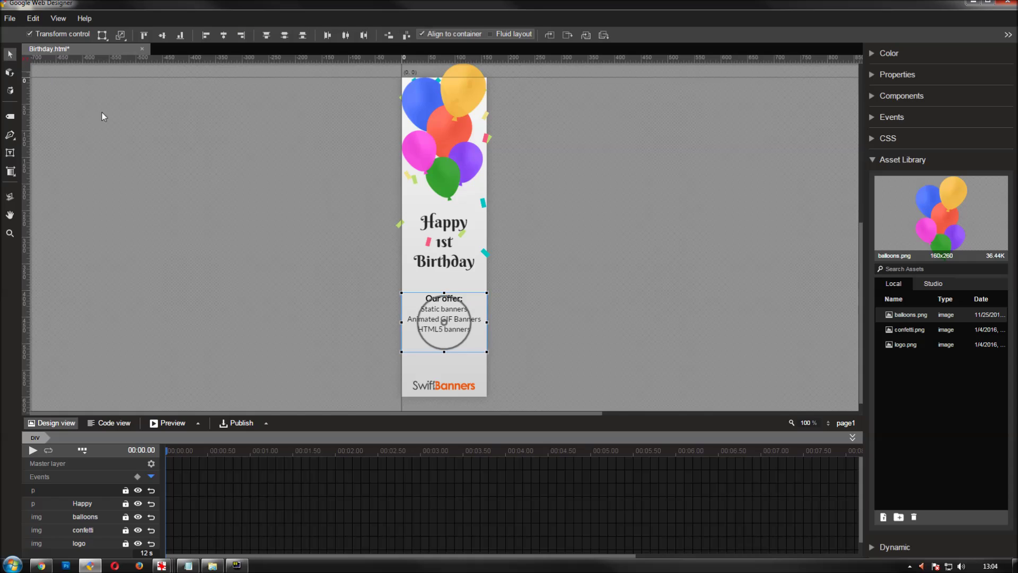
key("shift+Up")
key("shift+Up")
key("shift+Up")
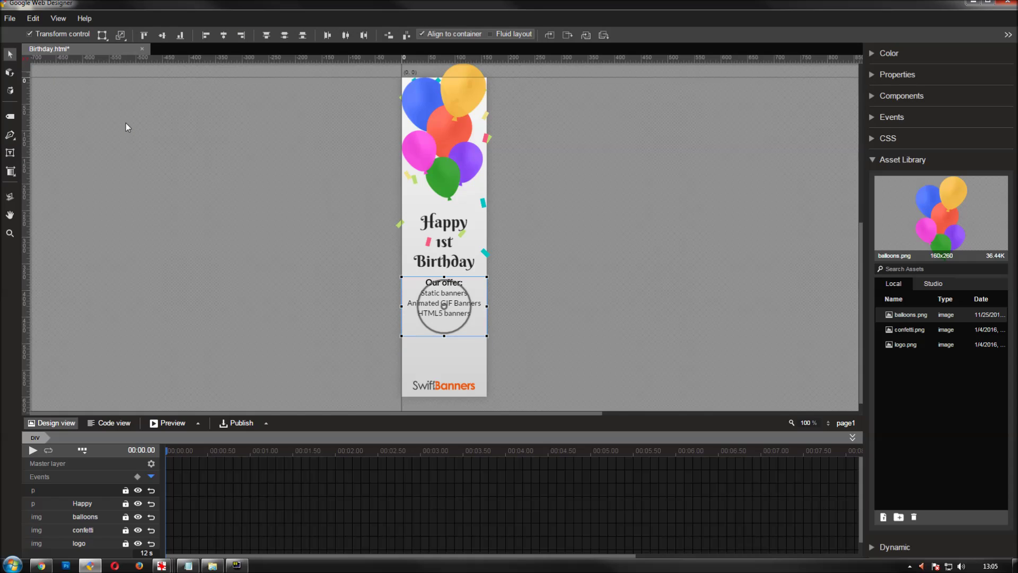
key("Up")
key("Up")
key("Up")
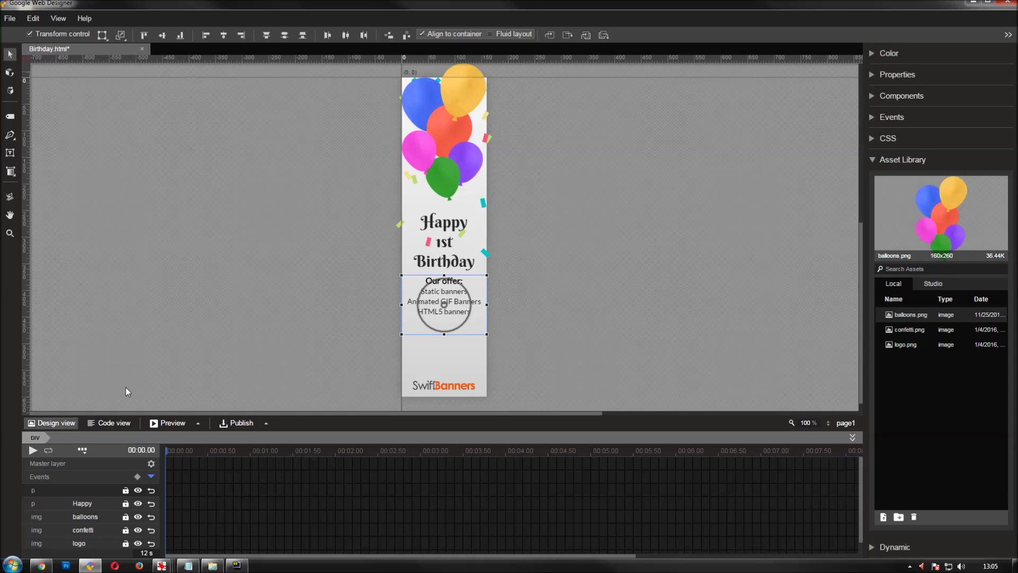
- Name the text layer offer and move it together with the Happy heading slightly higher
double_click(90, 489)
type("offer")
key("Return")
left_click(85, 504, "shift")
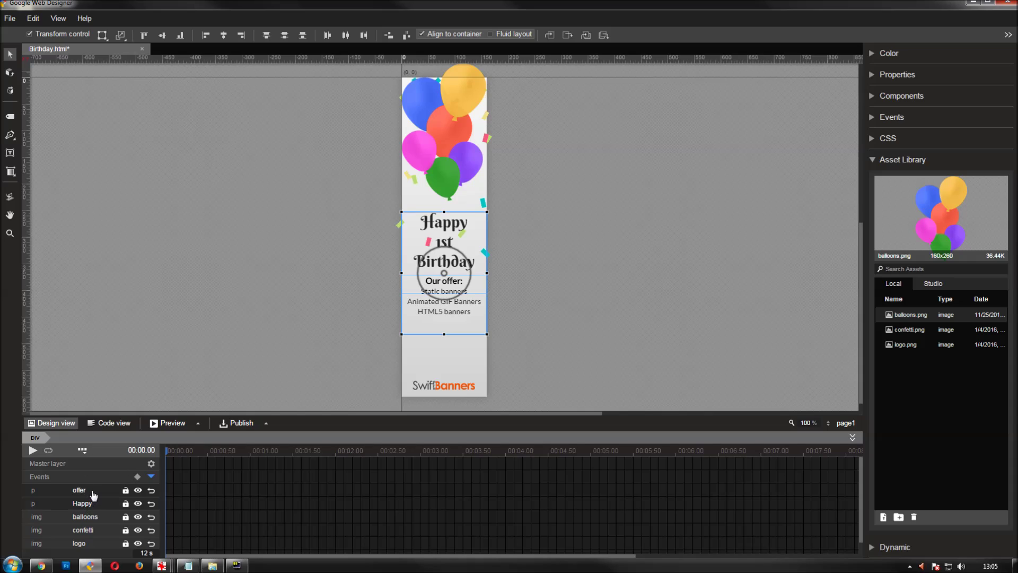
key("shift+Up")
key("Up")
key("Up")
key("Up")
key("Up")
key("Up")
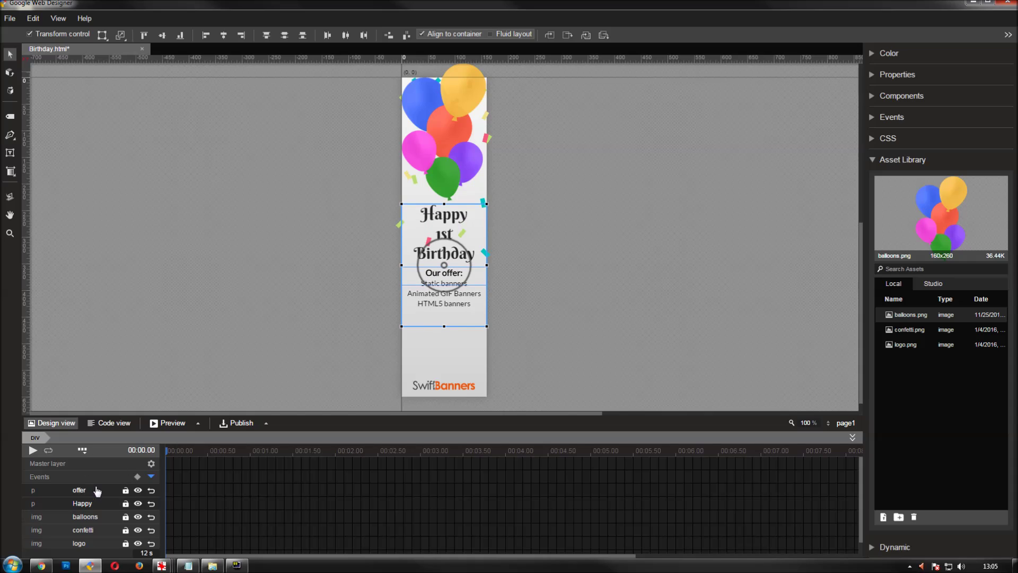
left_click(247, 257)
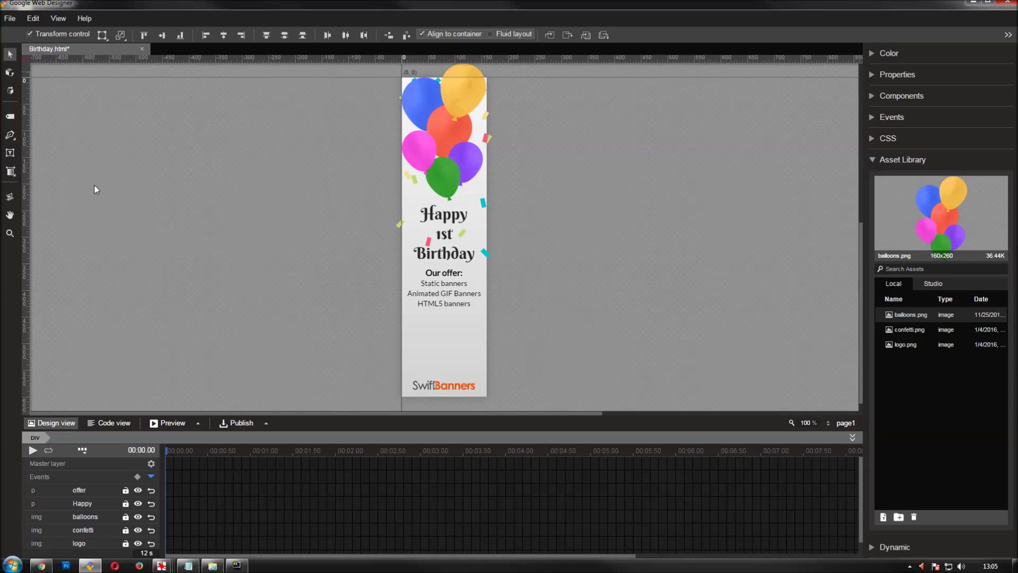
- Set new rectangles to a solid #252525 fill with a 10 px corner radius
left_click(12, 120)
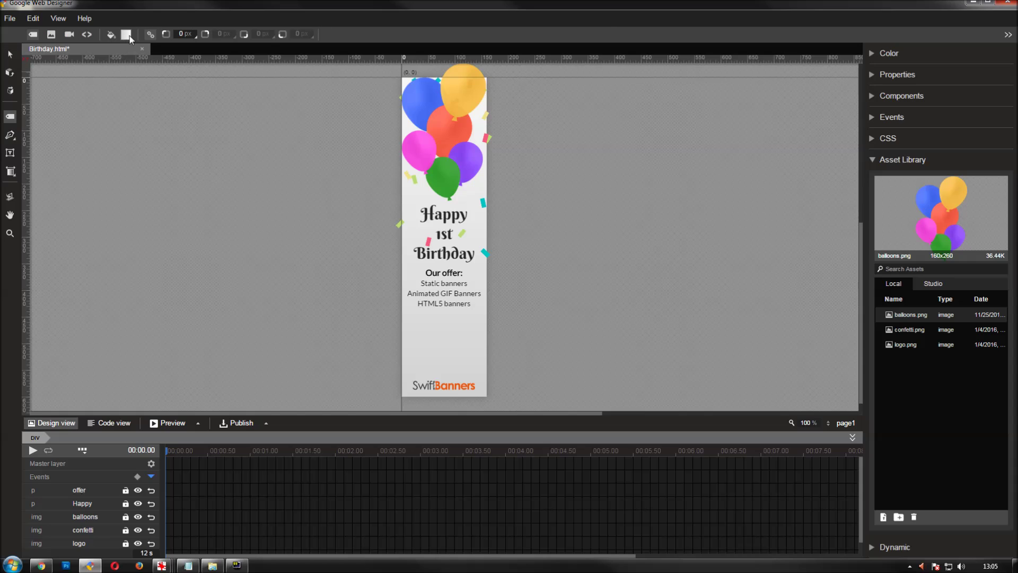
left_click(129, 36)
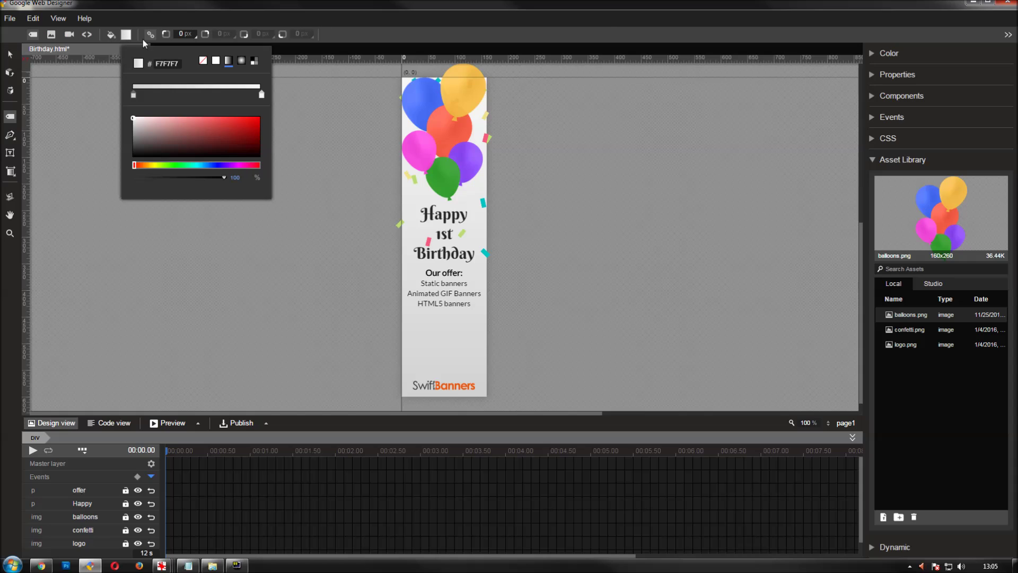
left_click(216, 61)
double_click(170, 64)
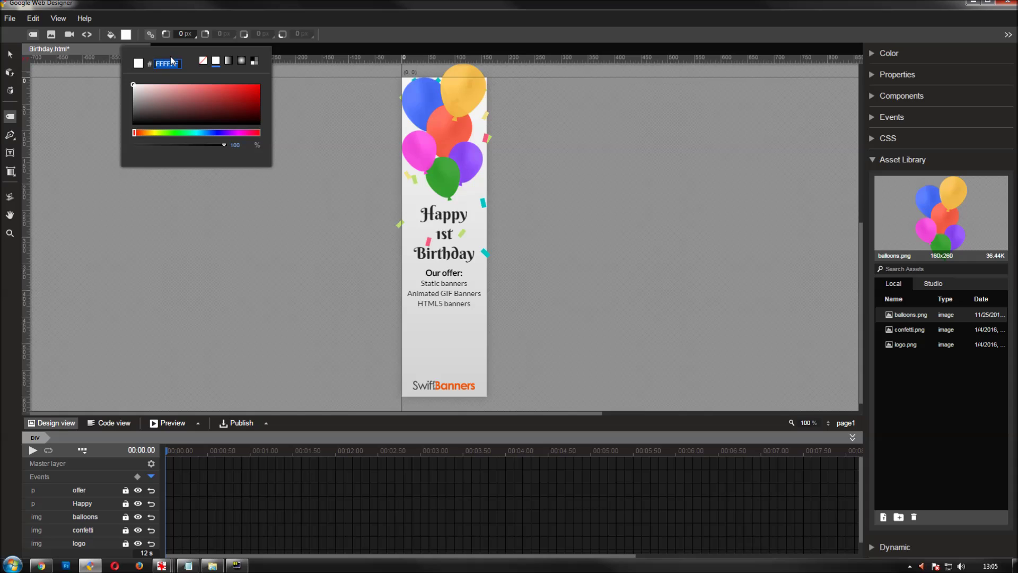
type("252525")
key("Return")
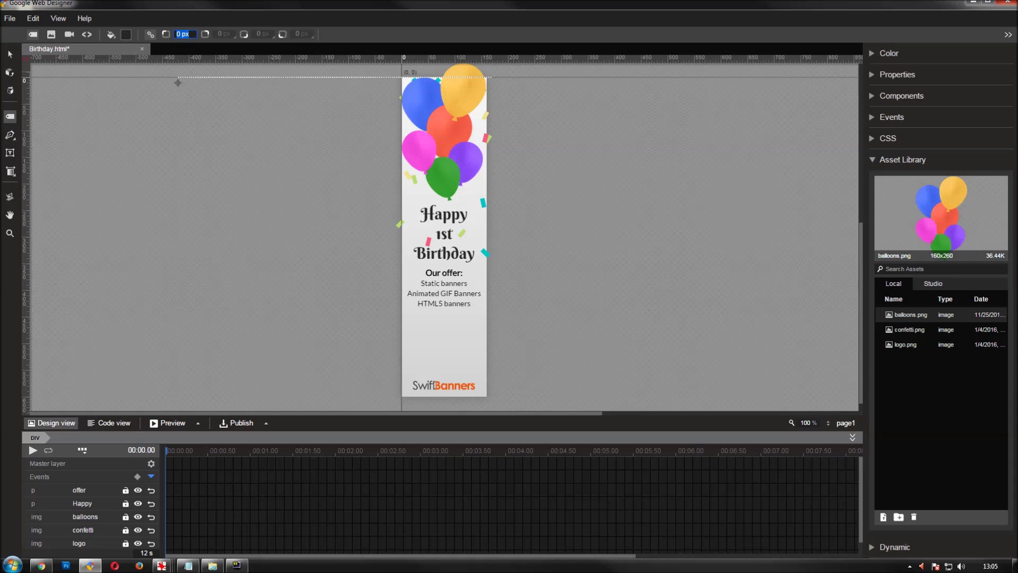
type("10")
key("Return")
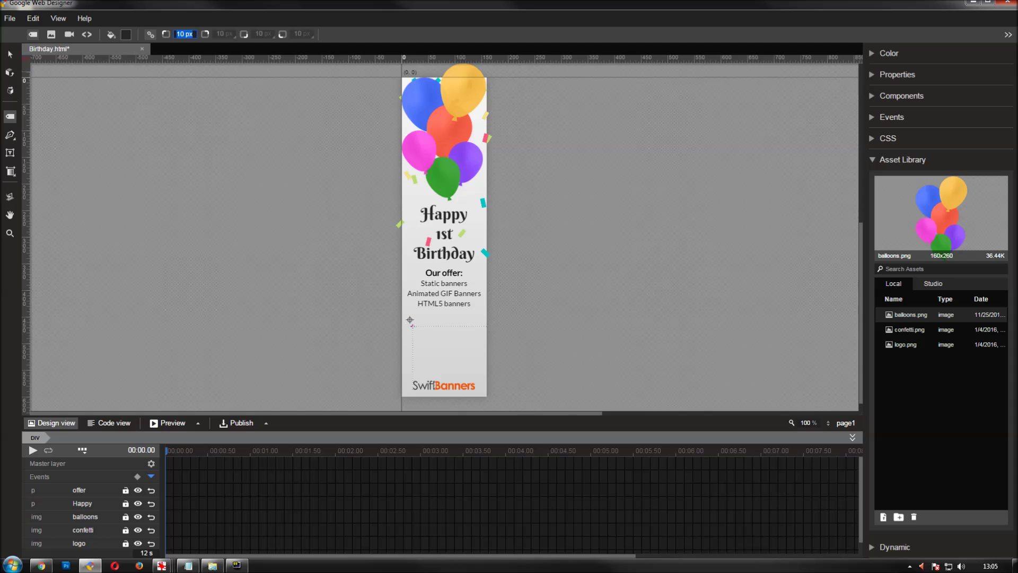
- Draw a 124x36 dark rectangle below the offer lines and centre it horizontally on the banner
left_click_drag(411, 320, 477, 340)
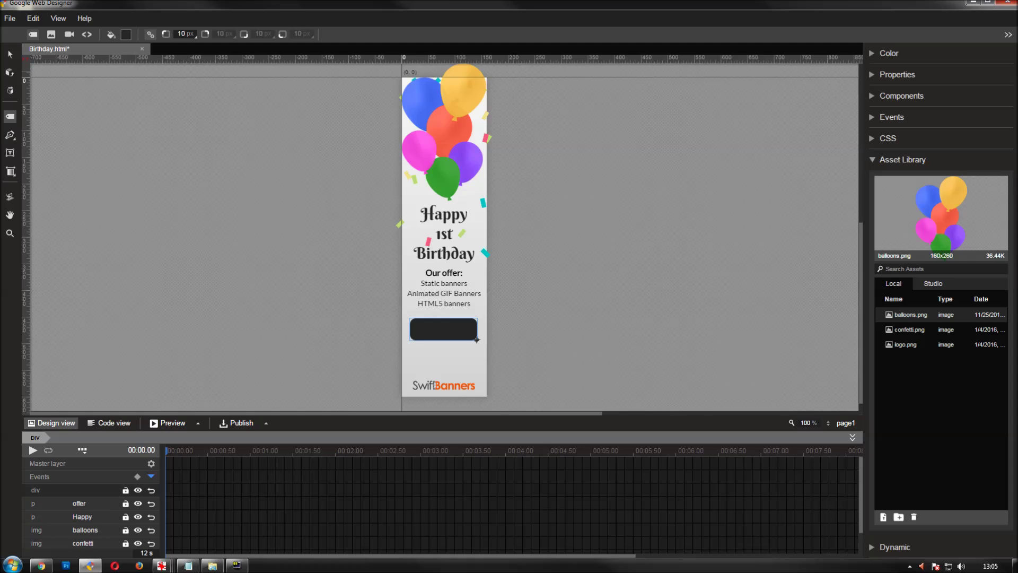
left_click(11, 56)
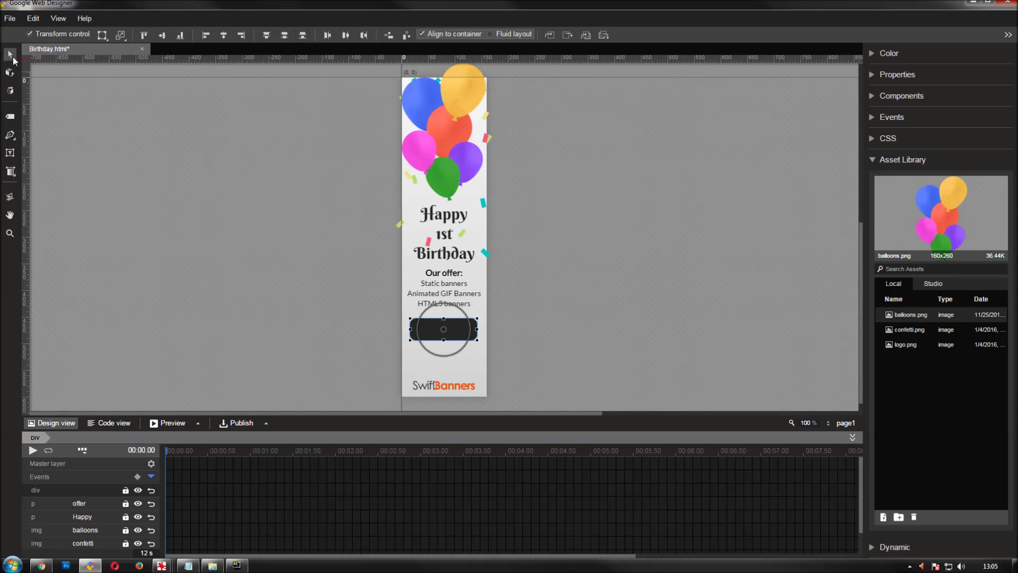
left_click(224, 37)
left_click(300, 204)
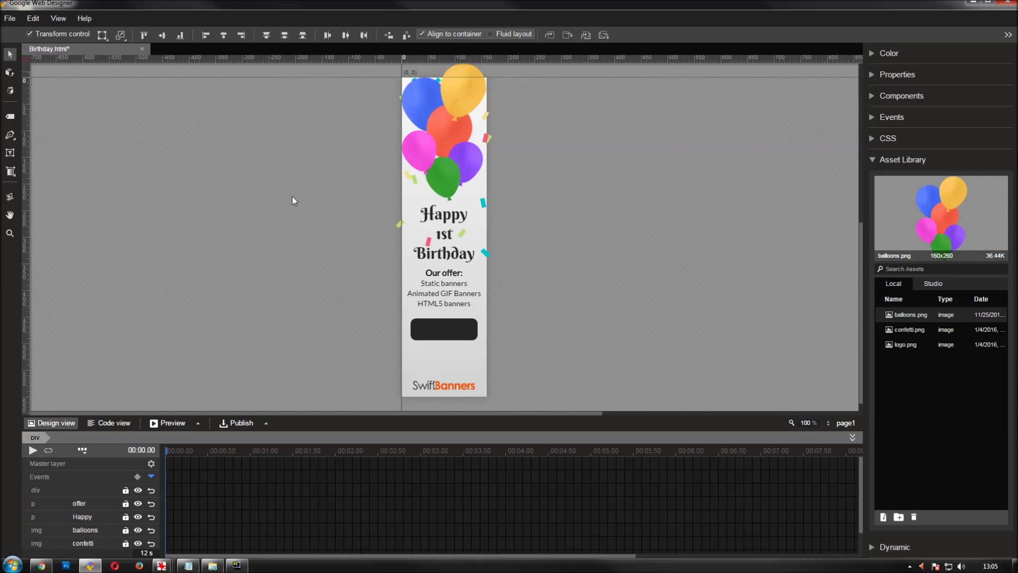
- Add centre-aligned white 'Click Here' text in Berkshire Swash
left_click(11, 152)
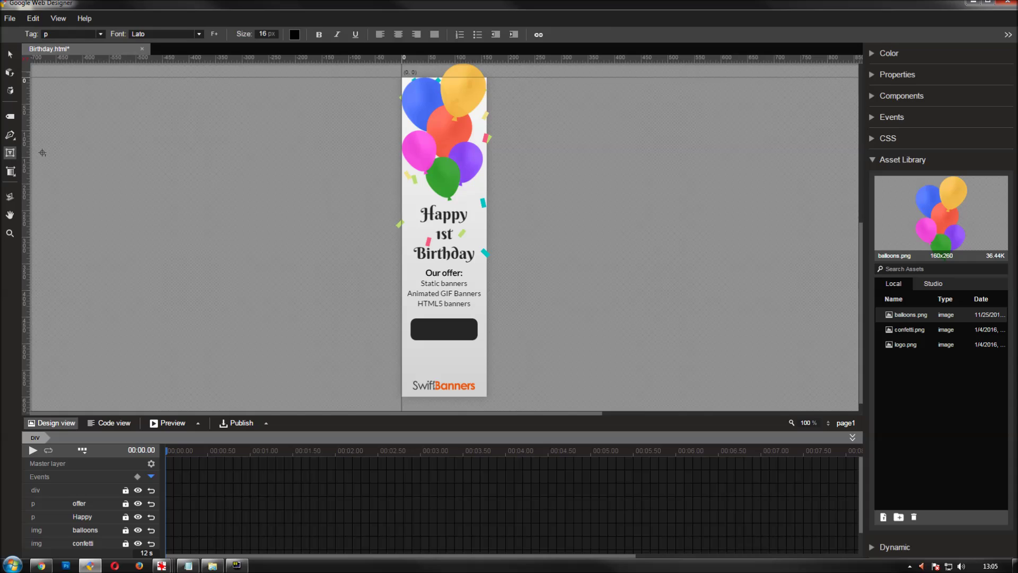
left_click(201, 34)
left_click(215, 287)
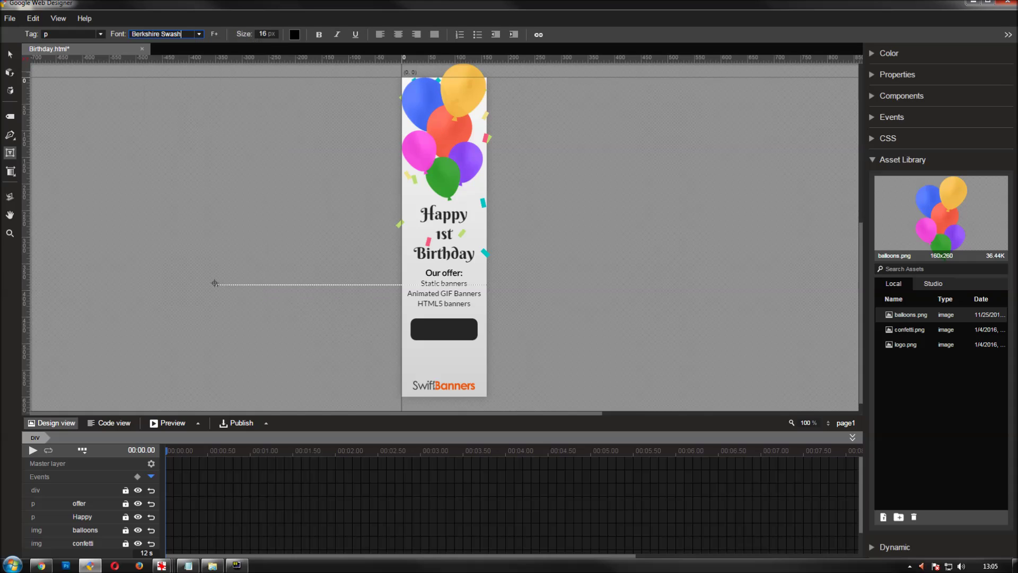
left_click(259, 285)
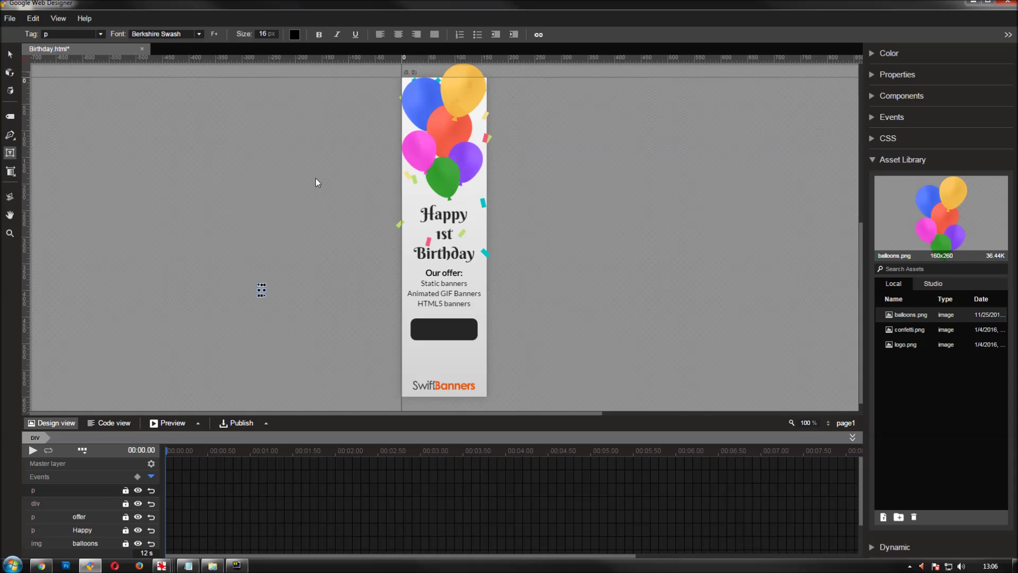
type("Click Here")
key("ctrl+a")
left_click(398, 35)
left_click(294, 35)
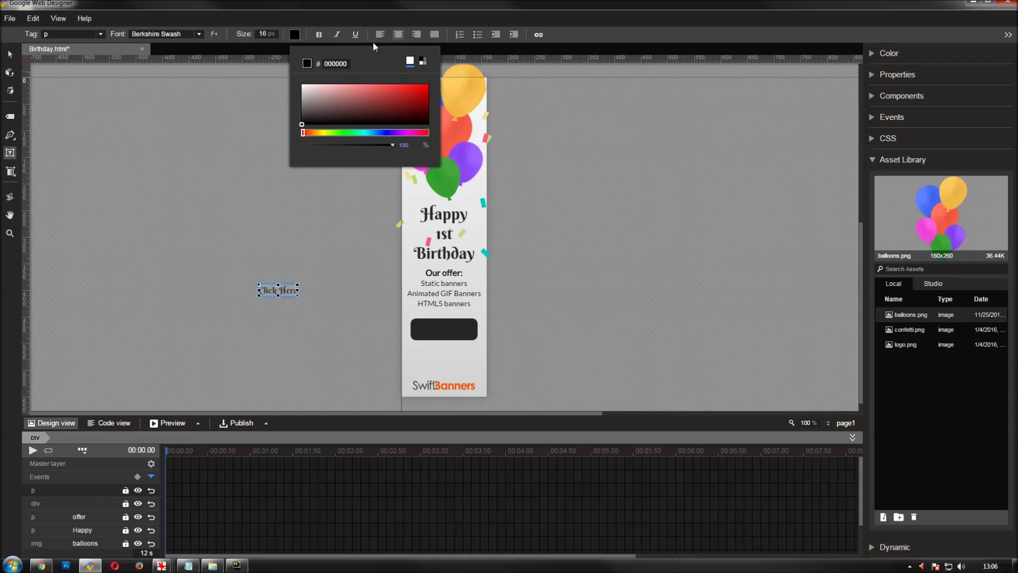
left_click(422, 61)
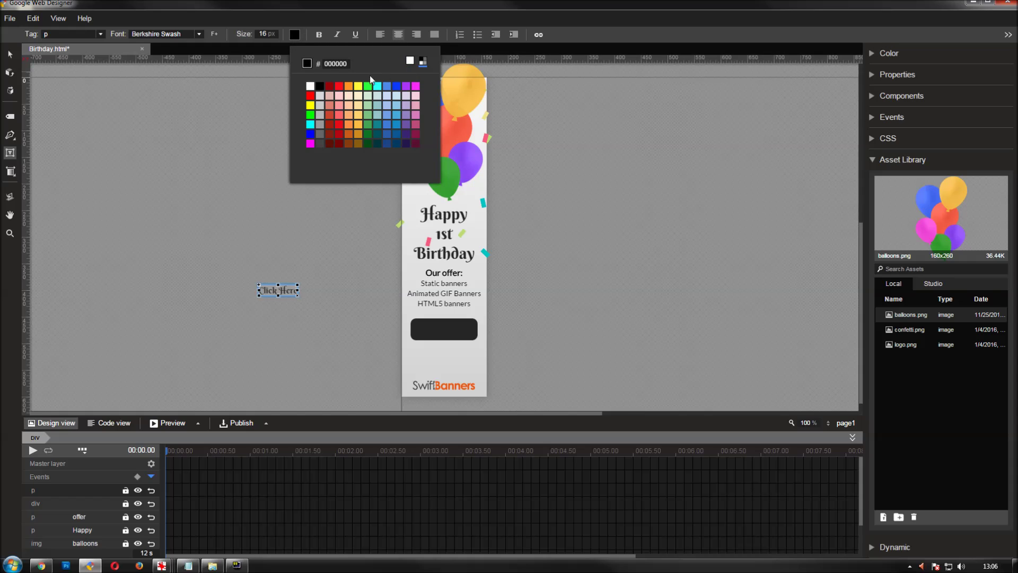
left_click(310, 86)
left_click(318, 19)
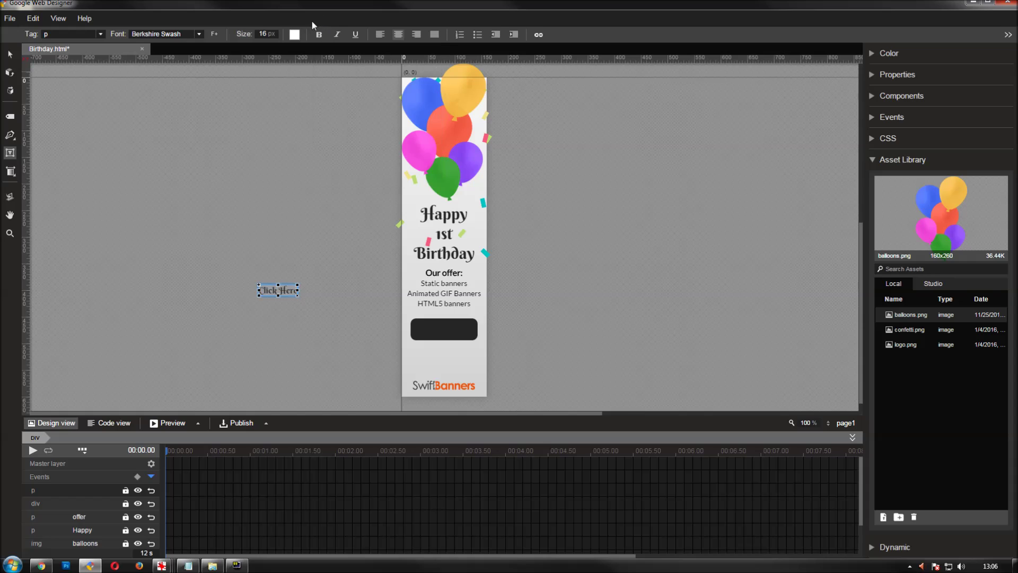
- Centre the Click Here text horizontally and move it onto the dark button
key("v")
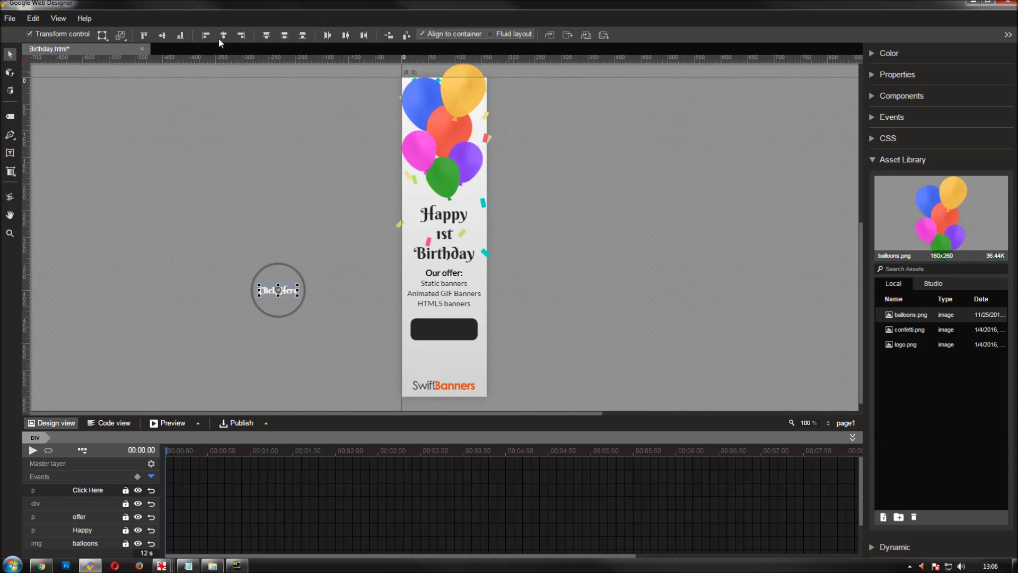
left_click(223, 35)
left_click_drag(444, 290, 444, 330)
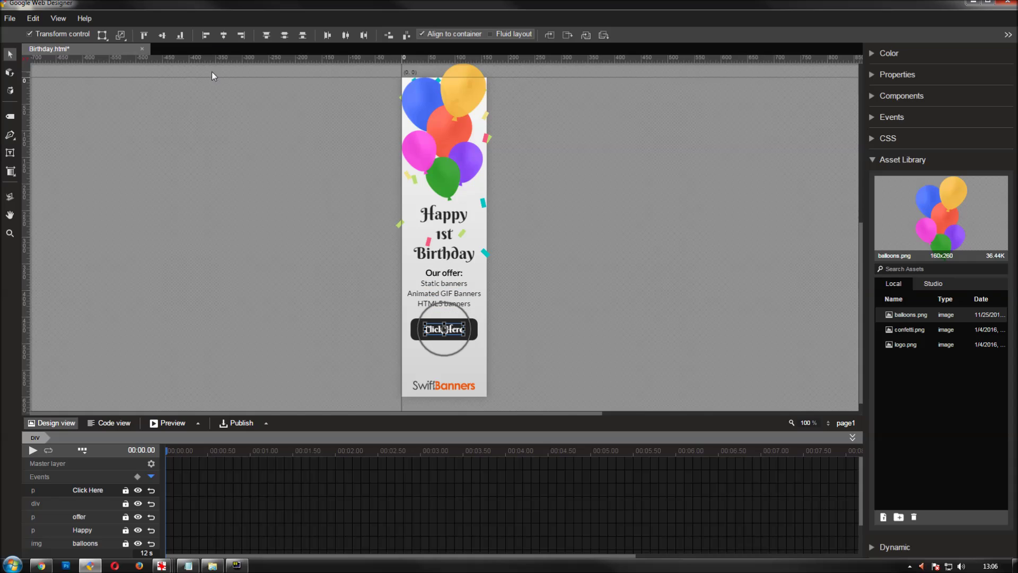
left_click(209, 159)
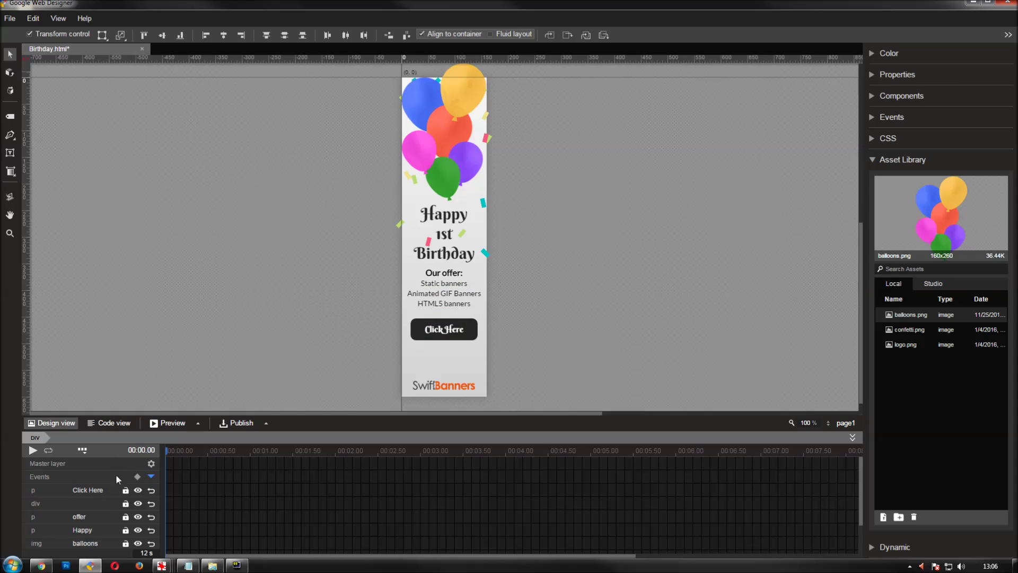
- Rename the dark rectangle's layer to 'button'
left_click(97, 506)
double_click(97, 505)
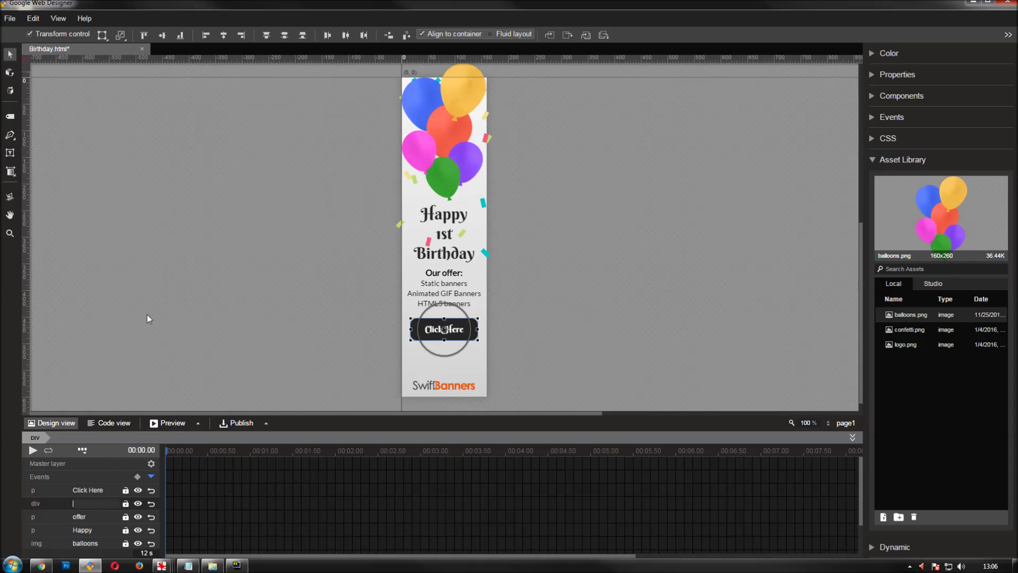
type("button")
key("Return")
left_click(197, 290)
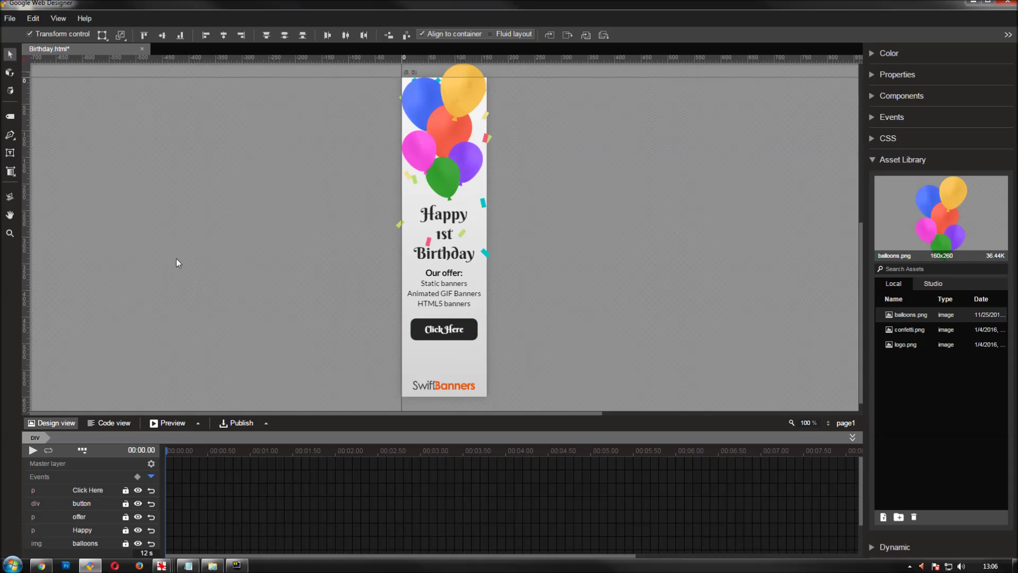
left_click(9, 154)
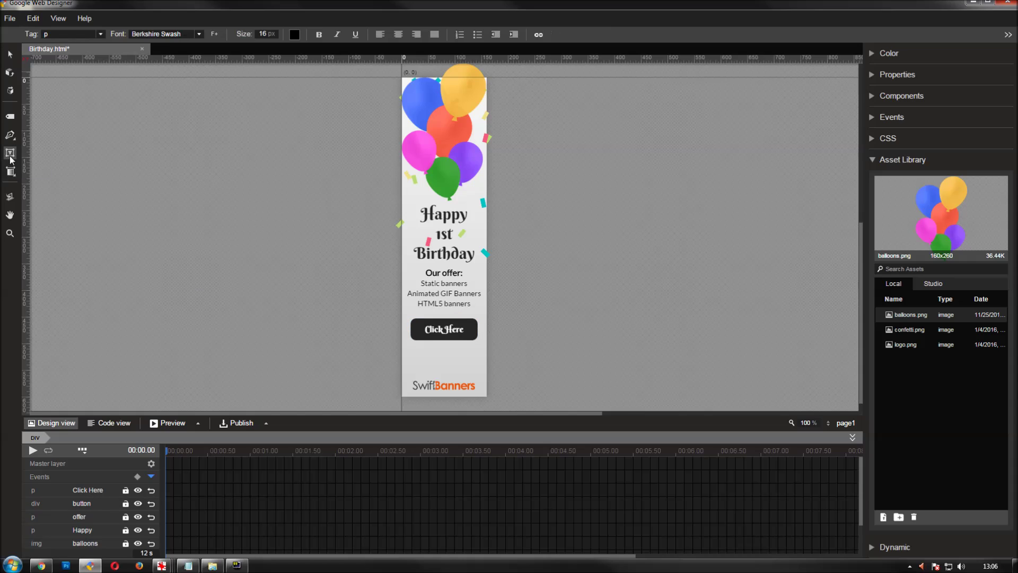
left_click(199, 33)
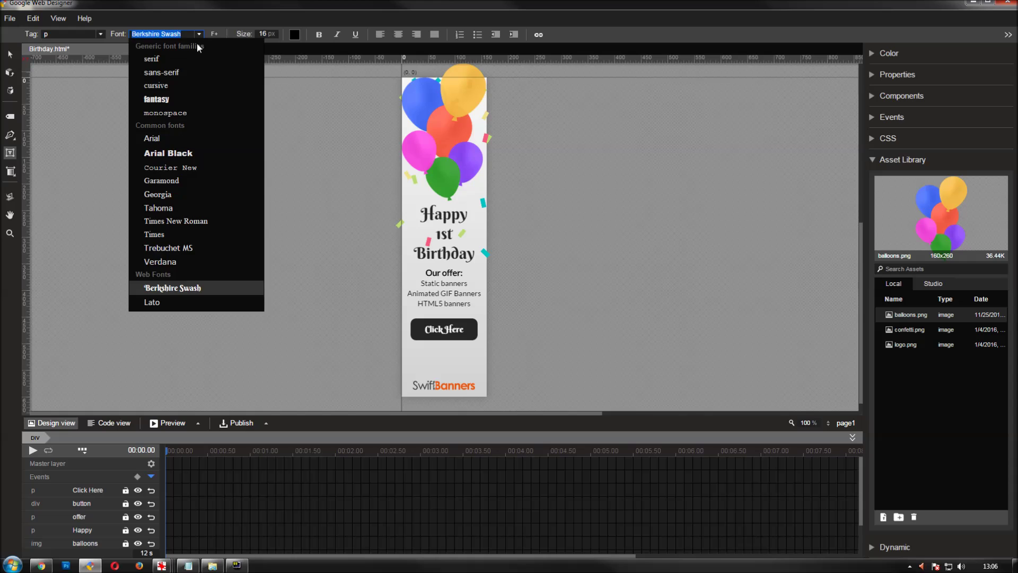
left_click(184, 303)
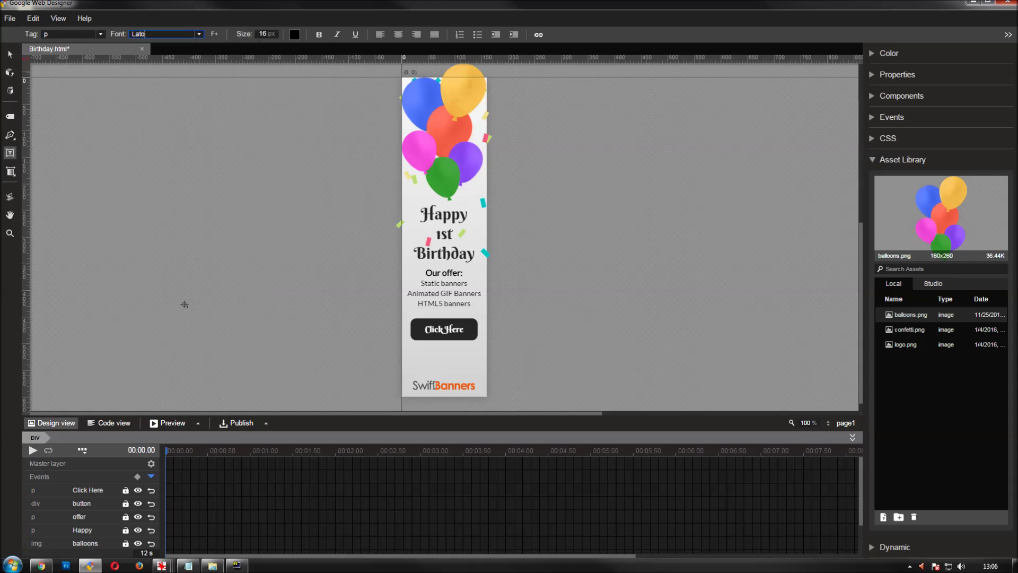
left_click(240, 322)
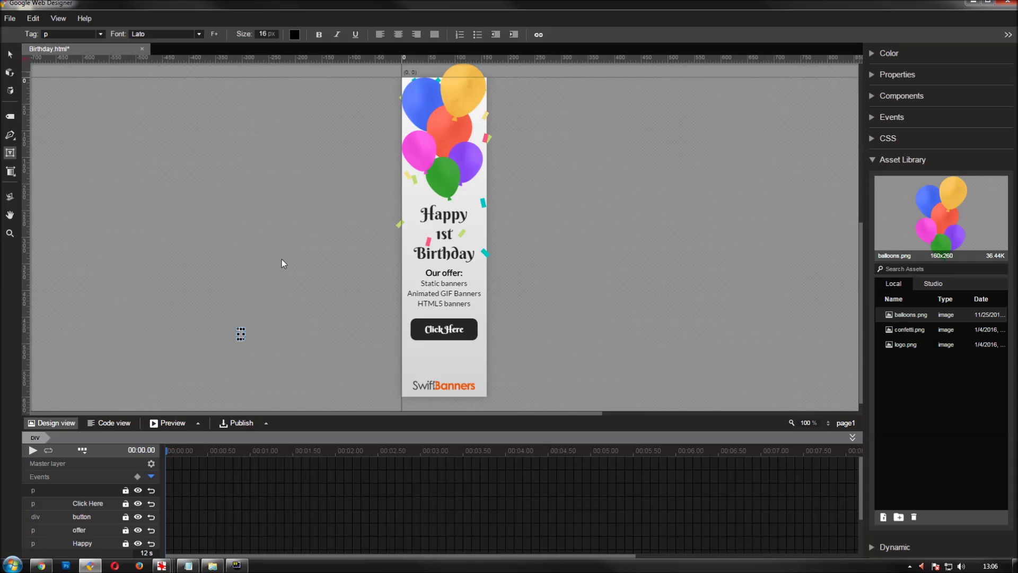
type("www.swift-banners.com")
key("ctrl+a")
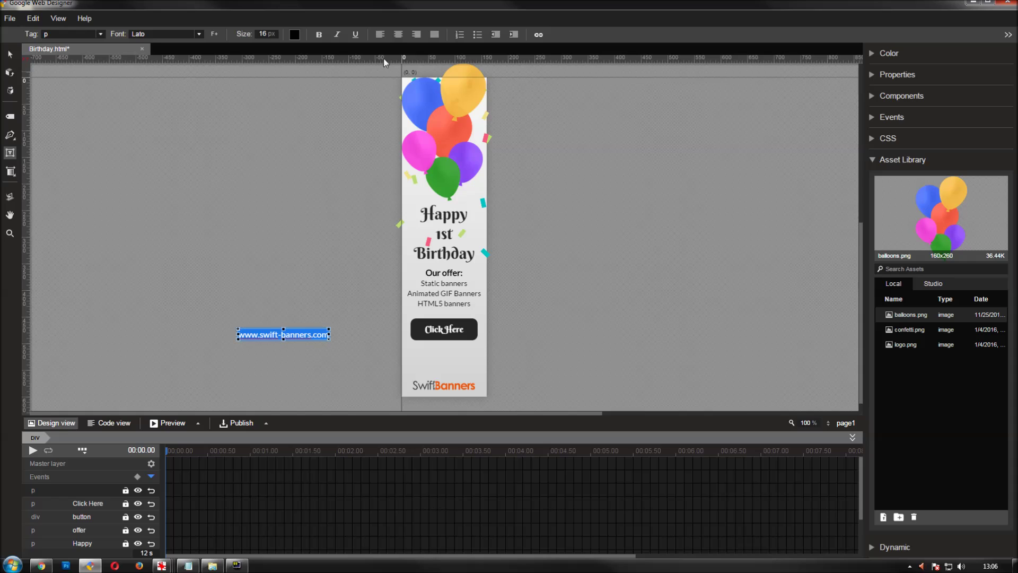
left_click(402, 36)
- Make the web address 12 px, centre it horizontally, and nudge it below the button
left_click(266, 34)
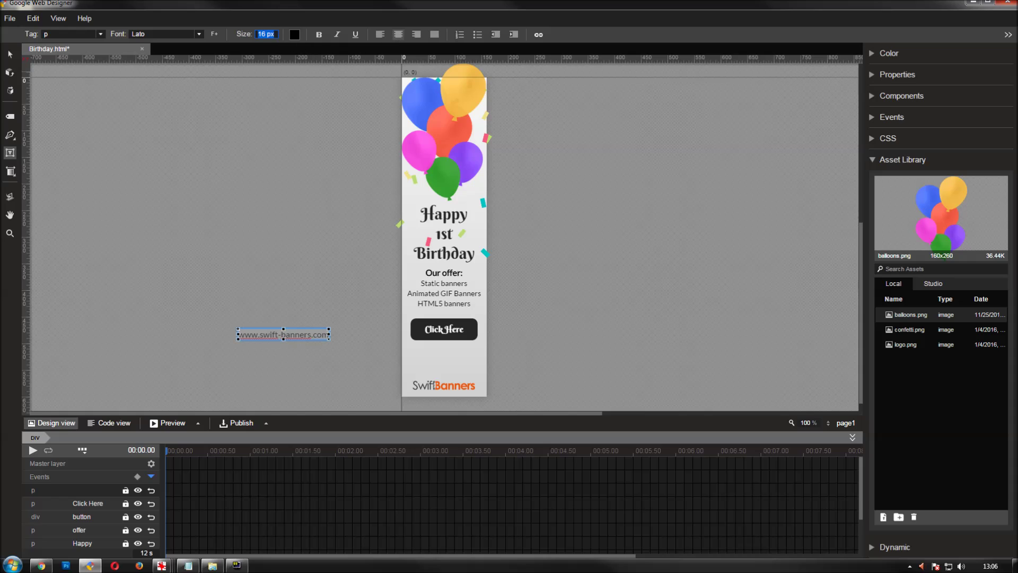
type("12")
key("Return")
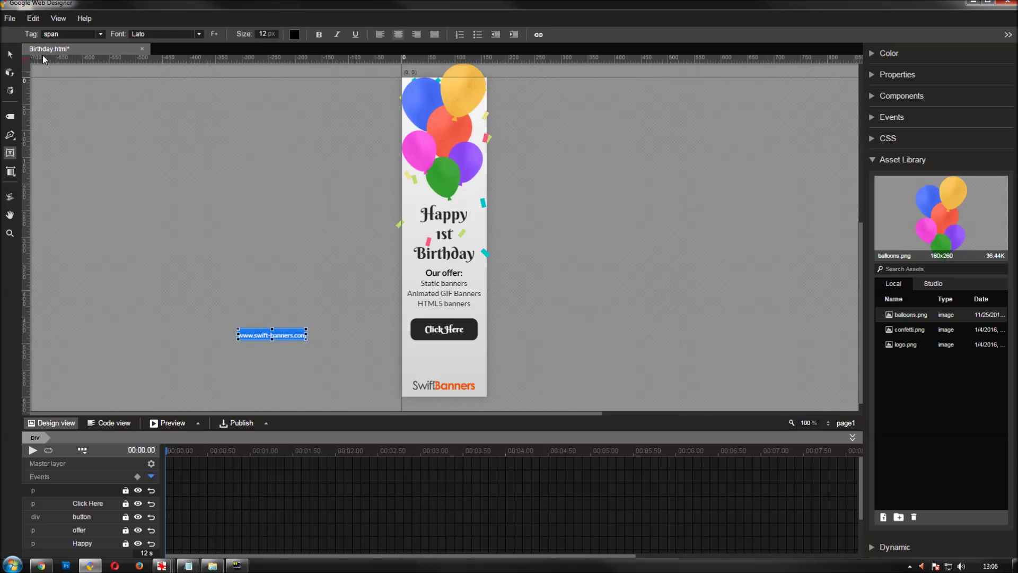
left_click(9, 54)
left_click(224, 35)
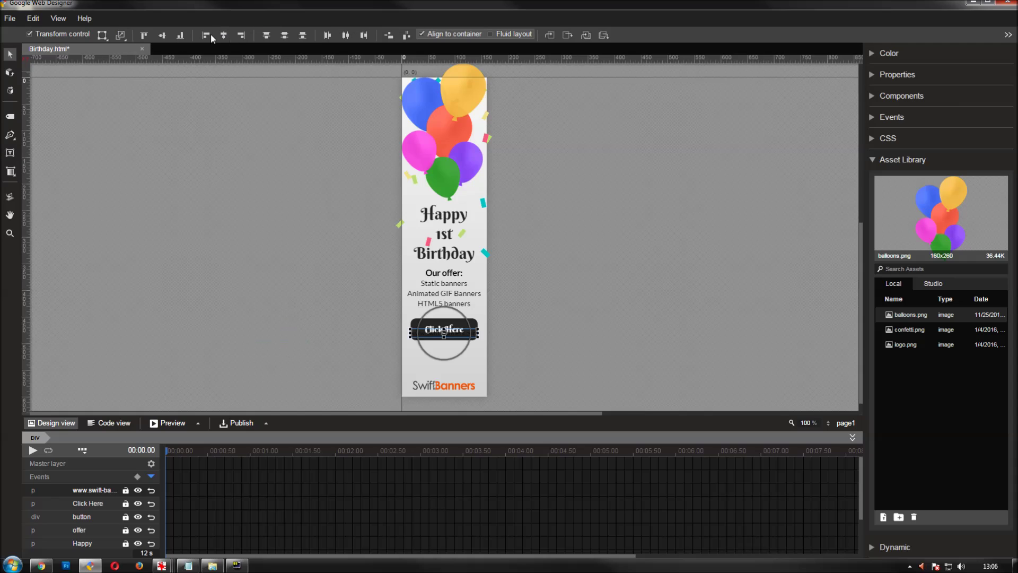
key("shift+Down")
key("shift+Down")
key("shift+Down")
key("shift+Down")
key("shift+Down")
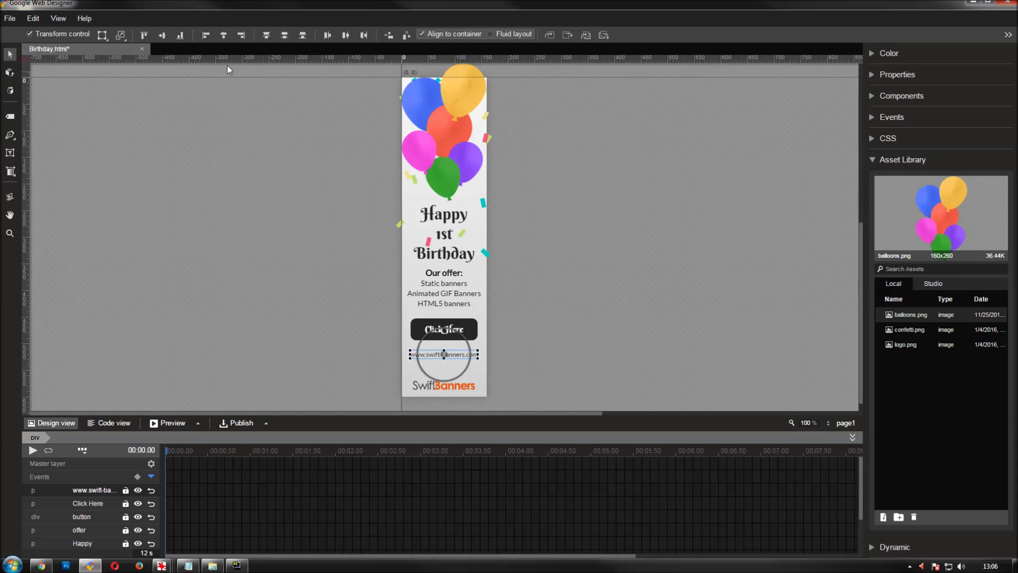
left_click(113, 121)
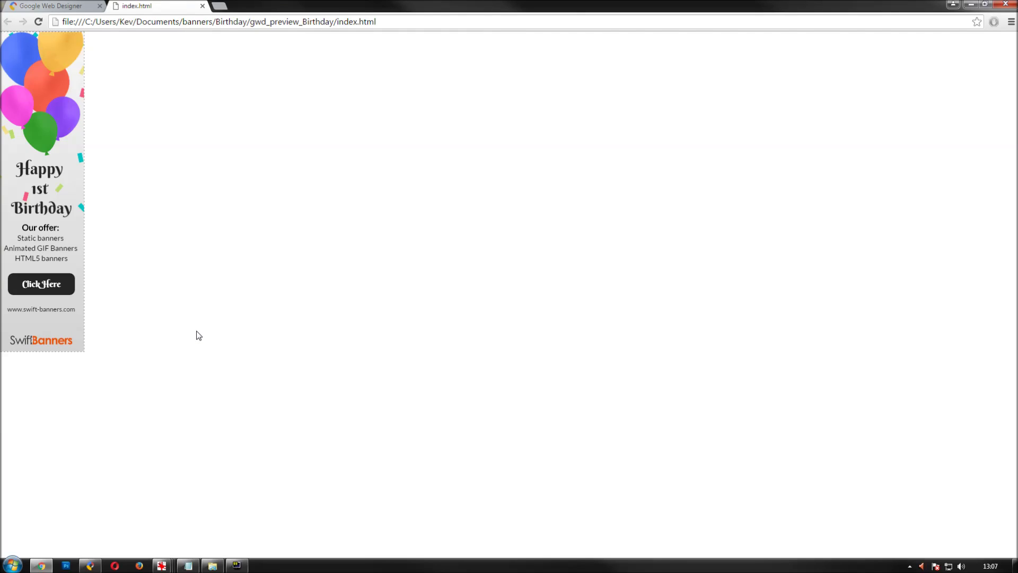
- Close the index.html preview tab and the Chrome window
left_click(203, 6)
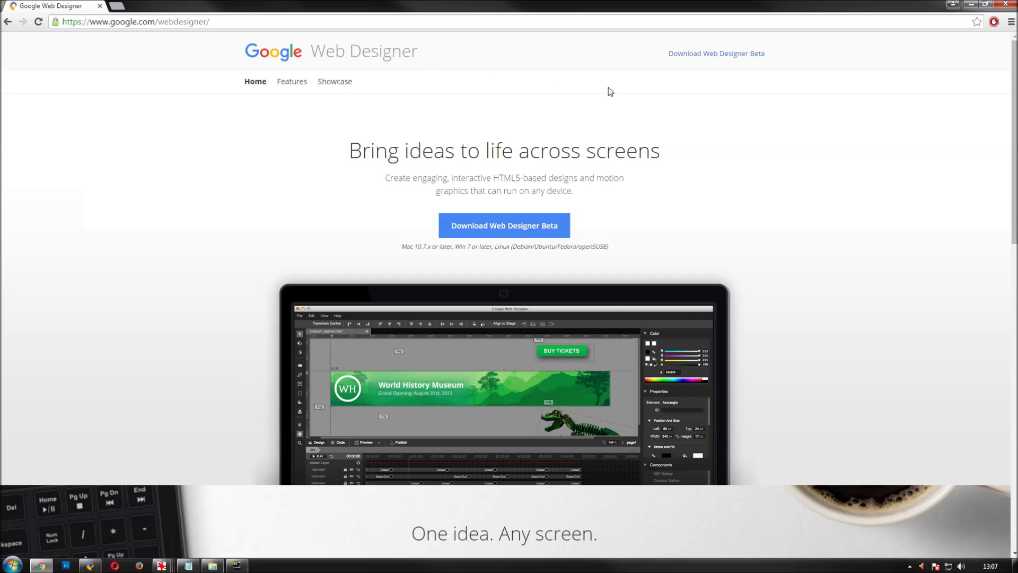
left_click(971, 4)
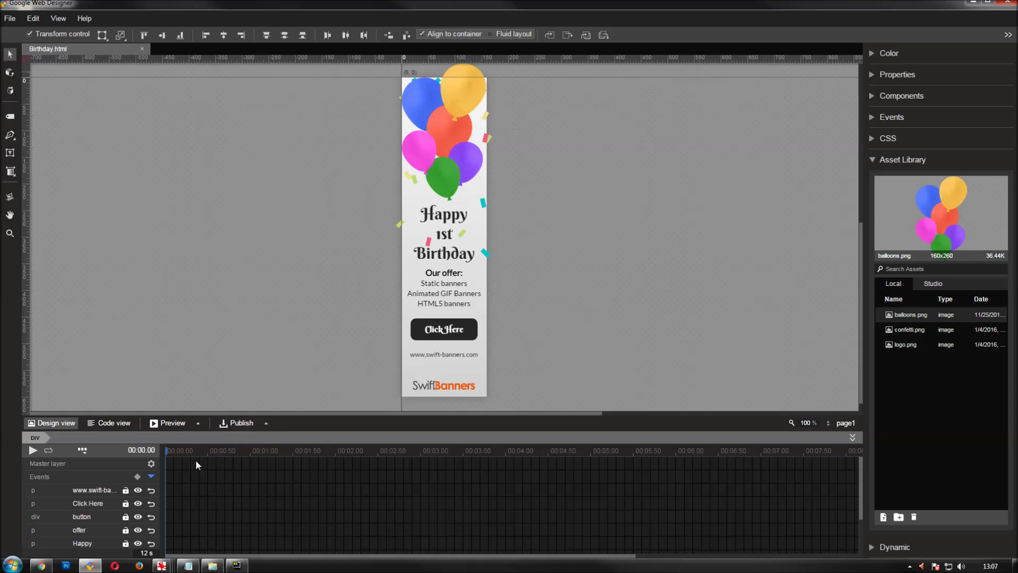
- Add keyframes on the Happy heading at 0.5 s and 1 s
scroll(127, 485, "down", 2)
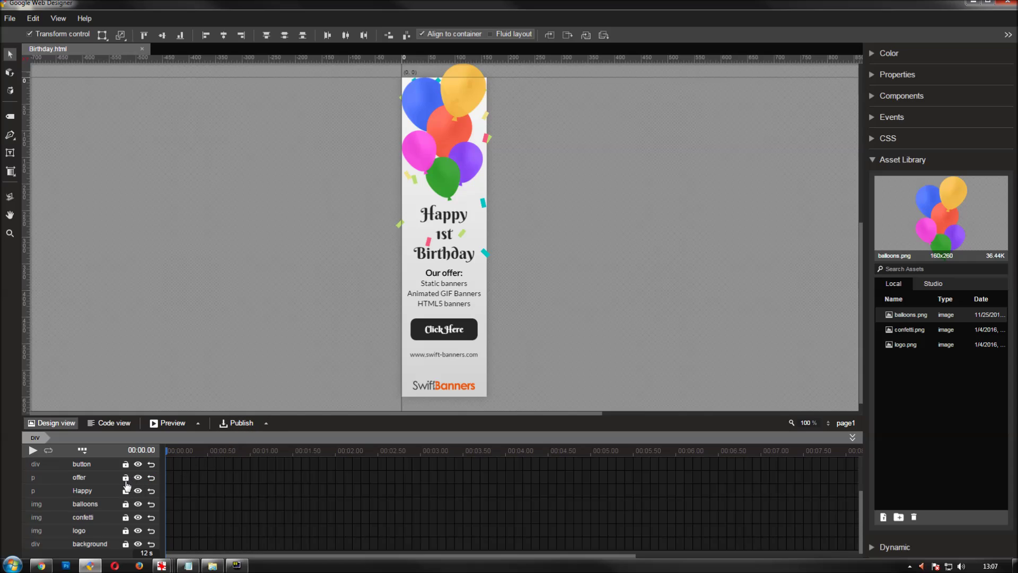
left_click(103, 492)
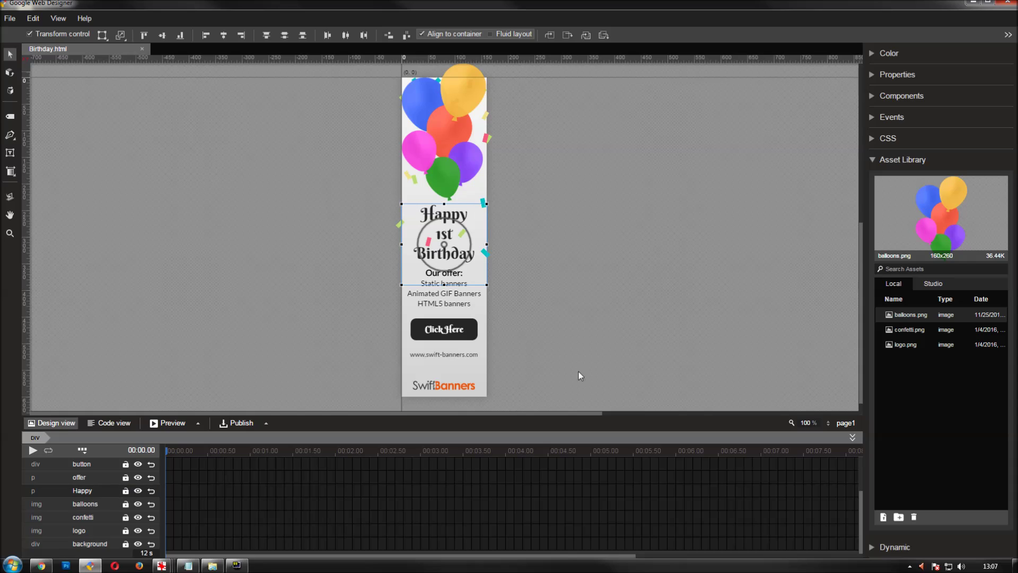
left_click(871, 160)
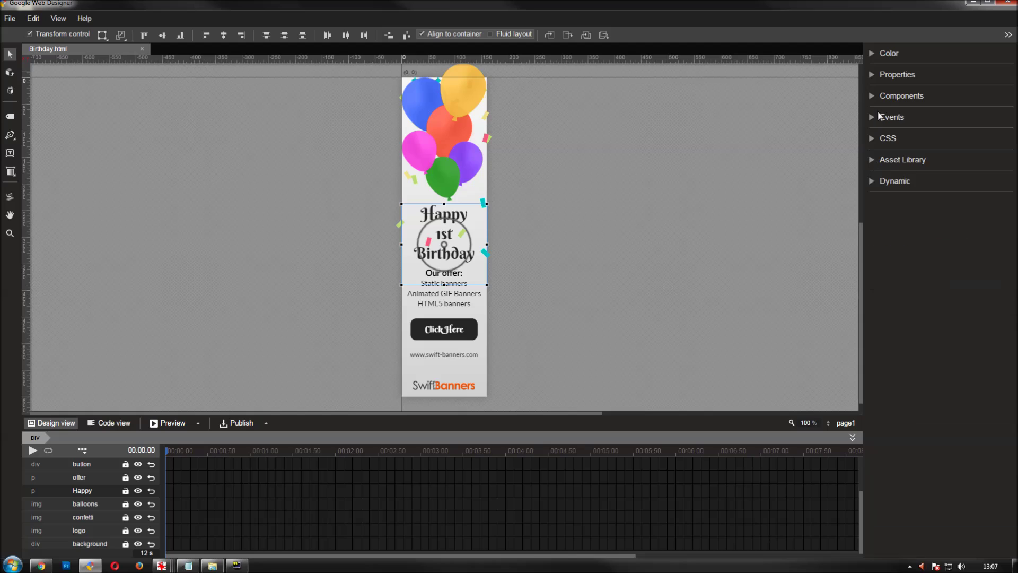
left_click(872, 74)
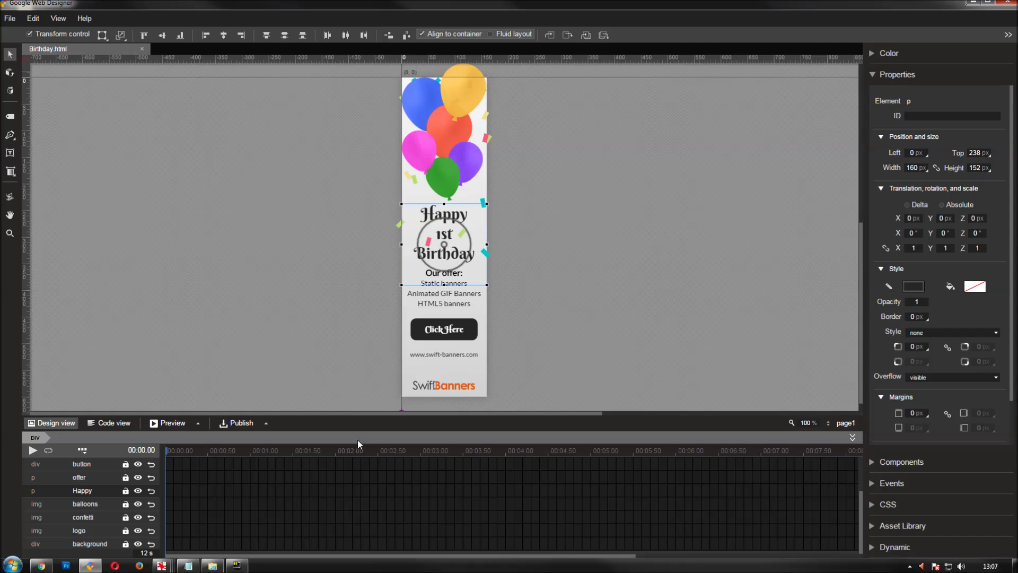
left_click(208, 491)
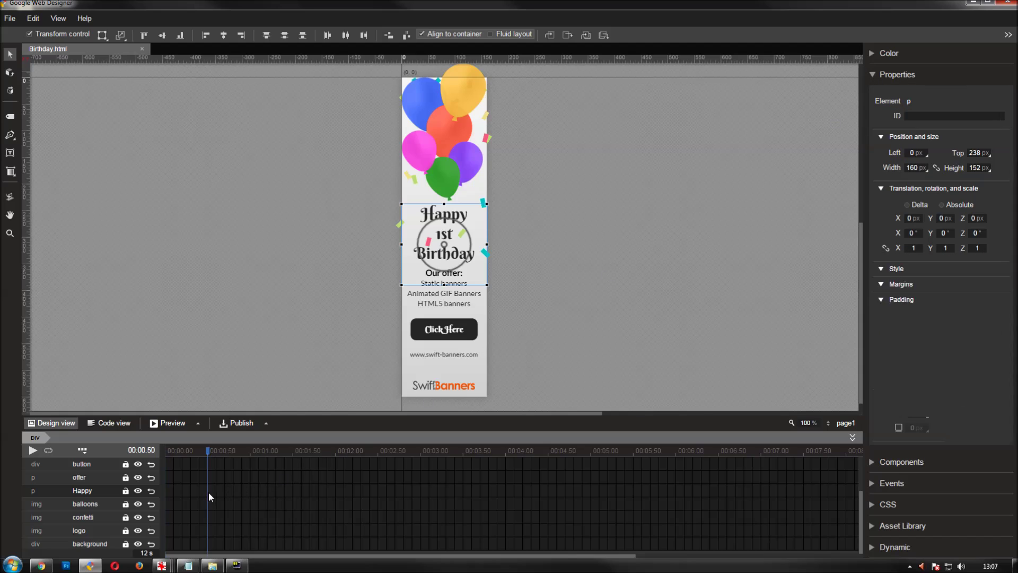
key("F6")
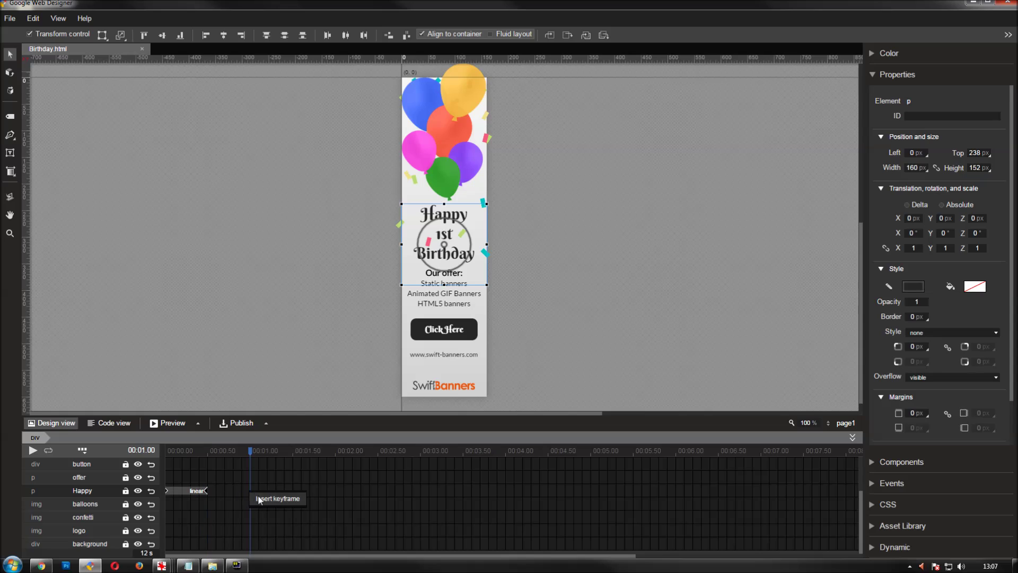
left_click(251, 493)
key("F6")
- At the 0.5 s keyframe, set the Happy heading's scale to 3x3 and opacity to 0
left_click(208, 490)
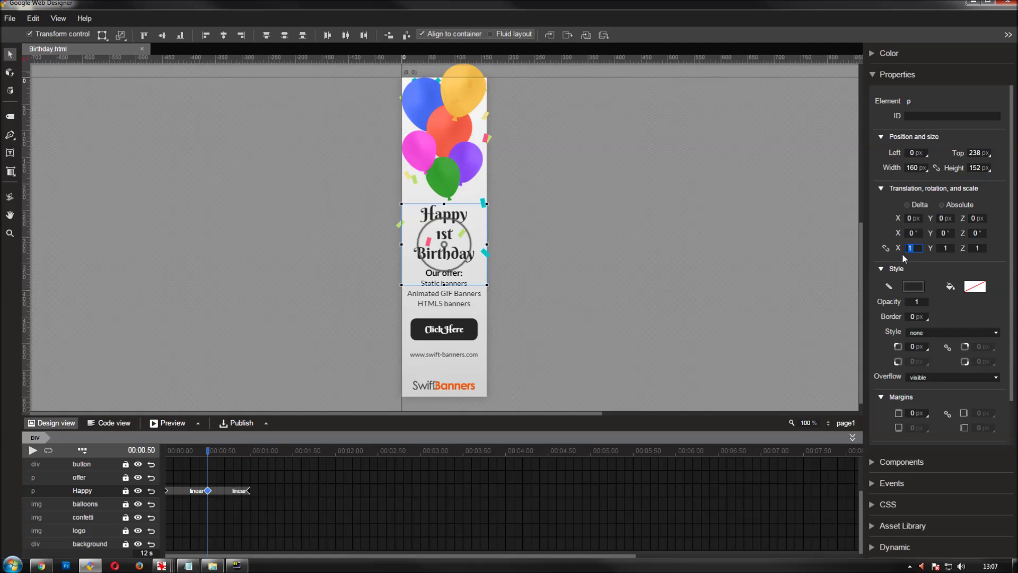
type("3")
key("Tab")
type("3")
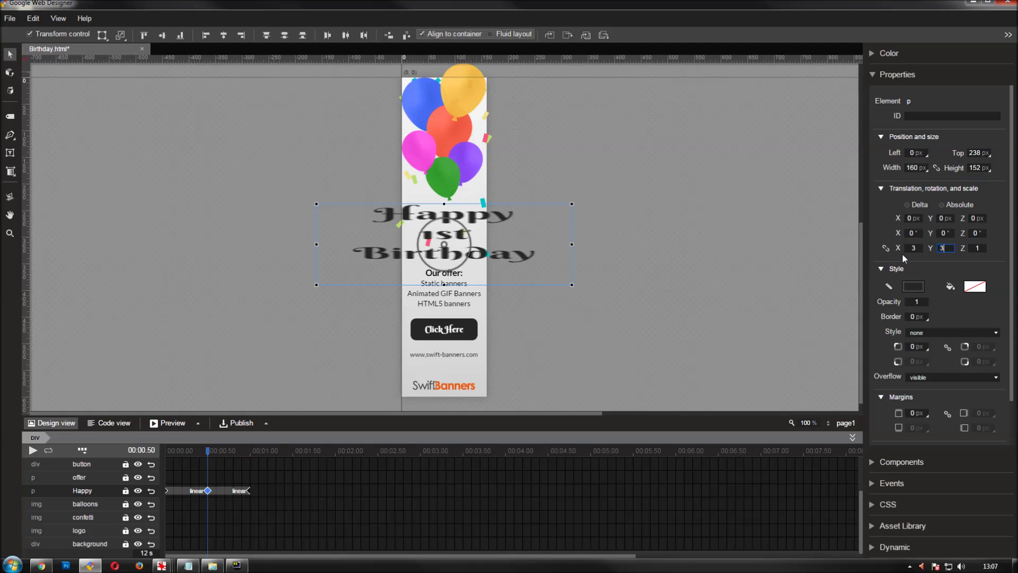
key("Return")
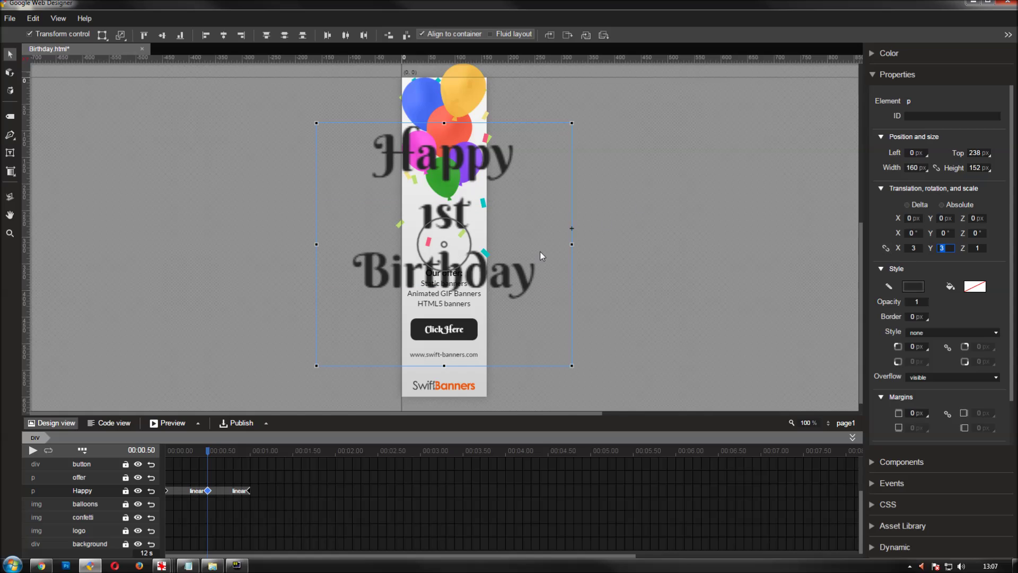
left_click(904, 302)
type("0")
key("Return")
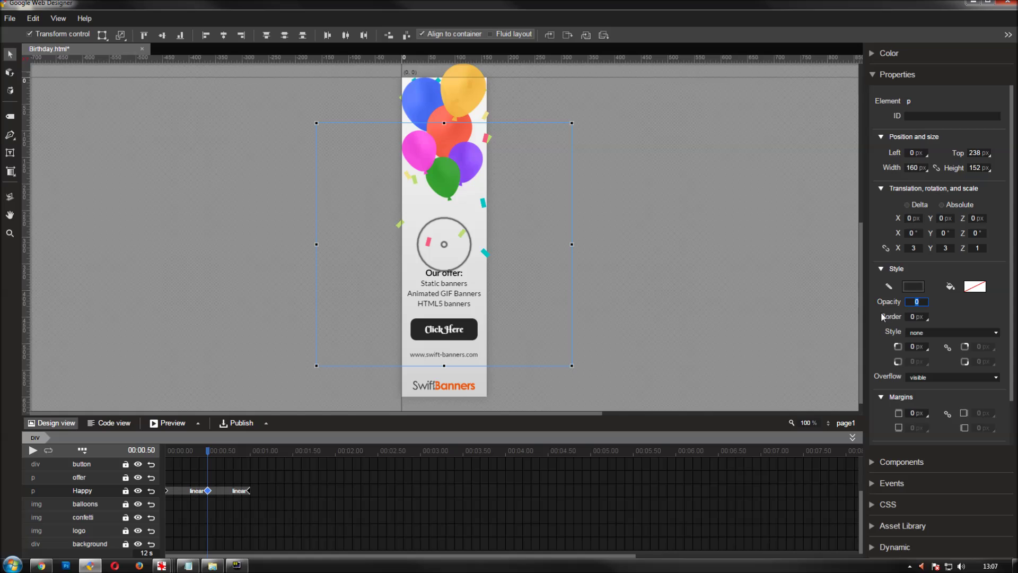
- Give the 0.5–1 s span a custom overshoot easing and remove the first animation span
left_click(239, 493)
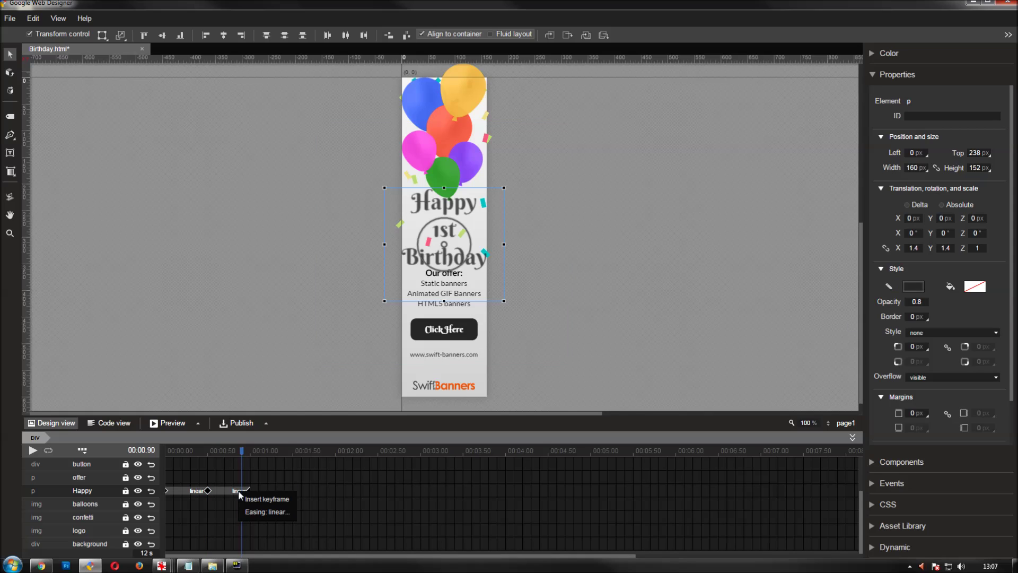
left_click(257, 512)
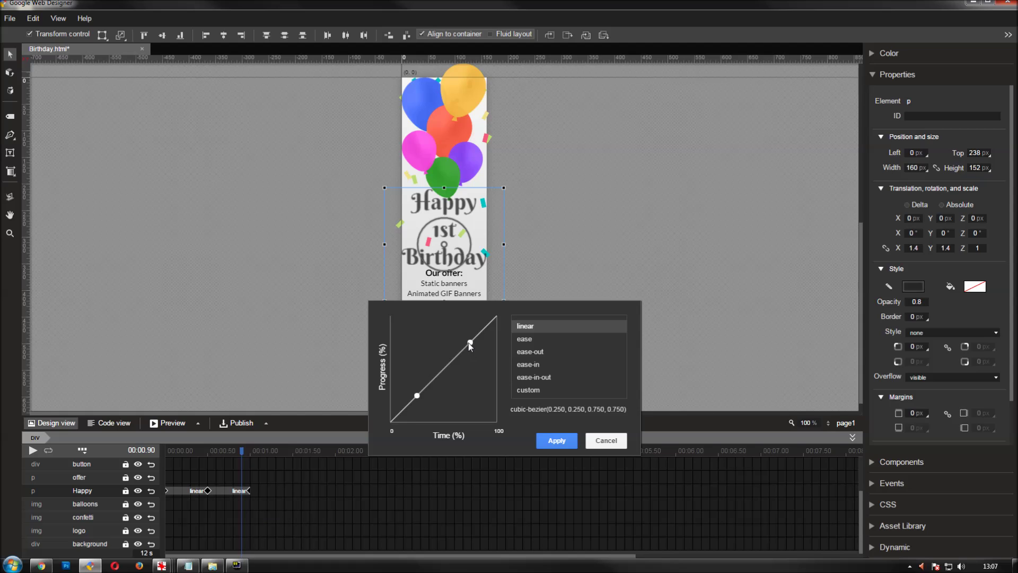
left_click_drag(469, 343, 449, 262)
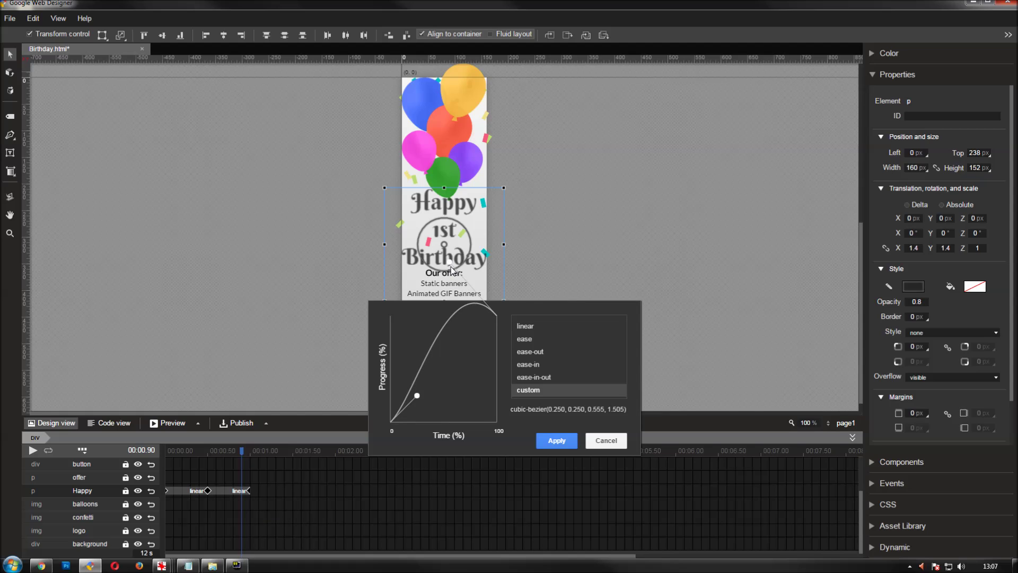
left_click(546, 441)
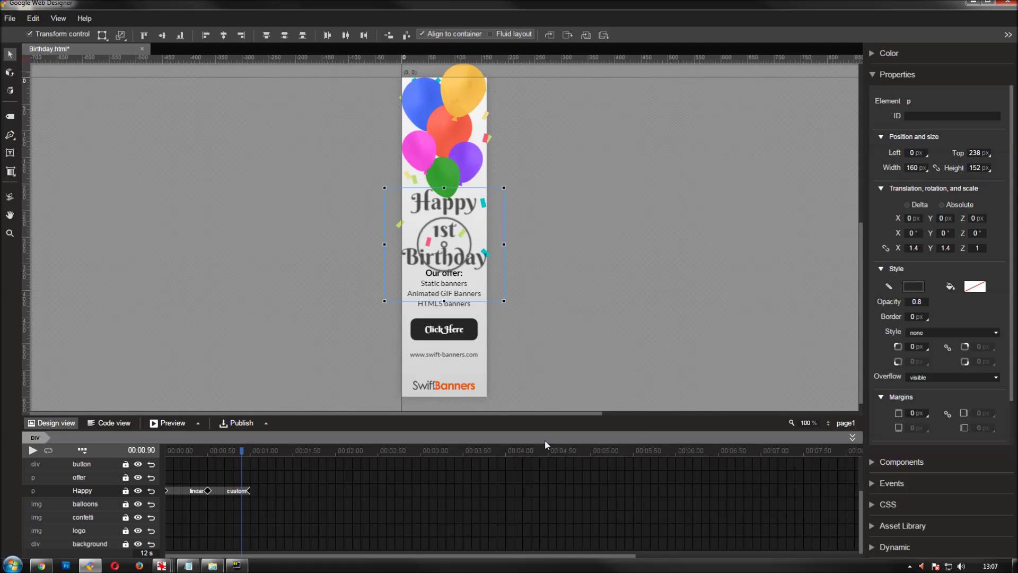
right_click(166, 491)
left_click(178, 497)
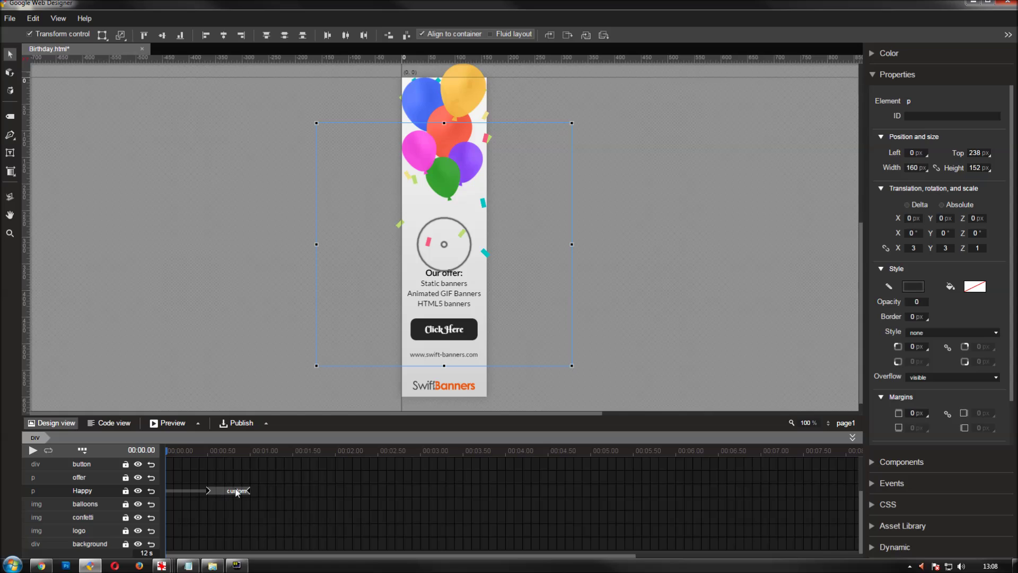
left_click(249, 476)
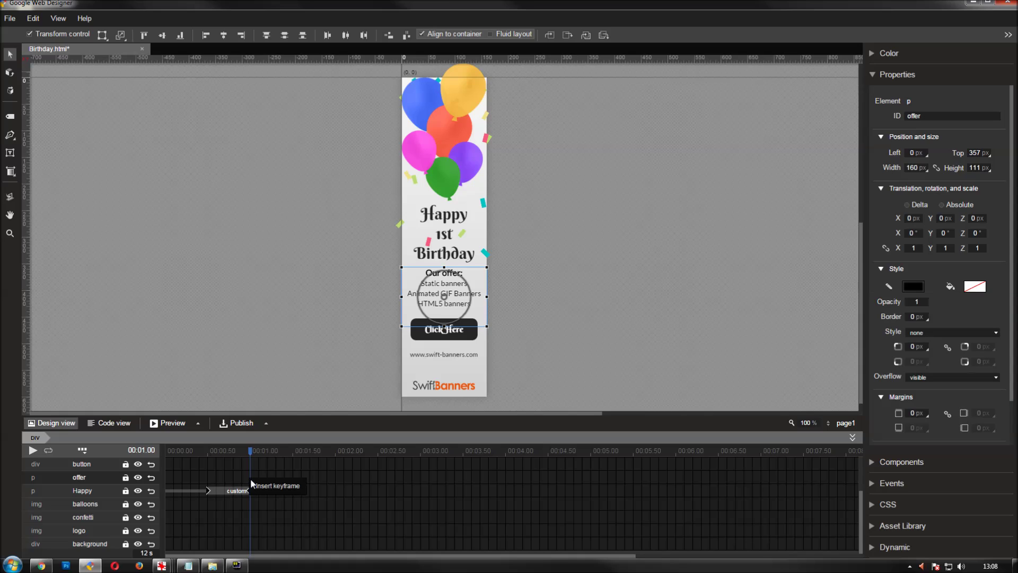
- Add offer keyframes at 1 s and 2 s, set opacity 0 at 1 s, and remove the first span
left_click(257, 484)
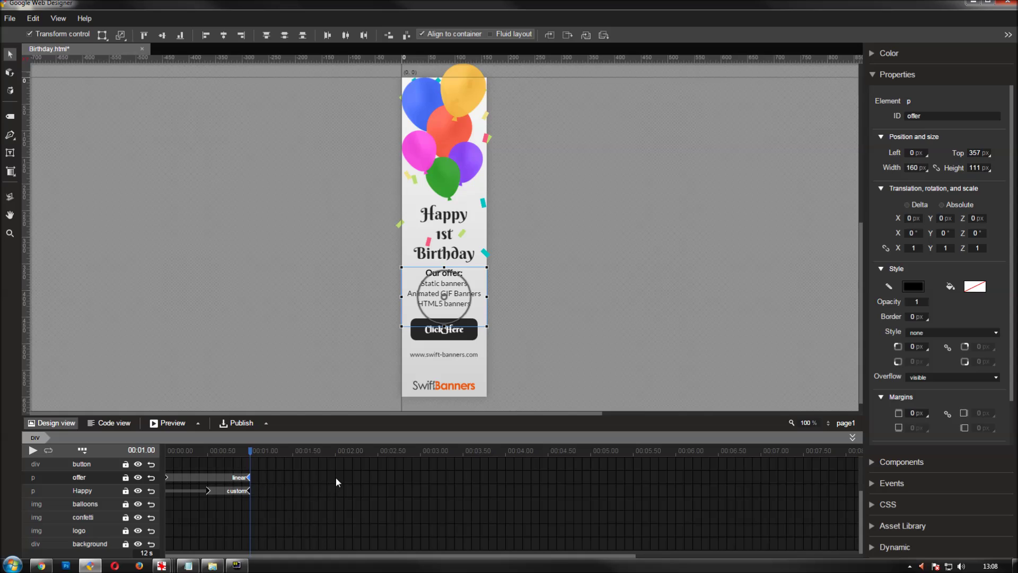
left_click(339, 487)
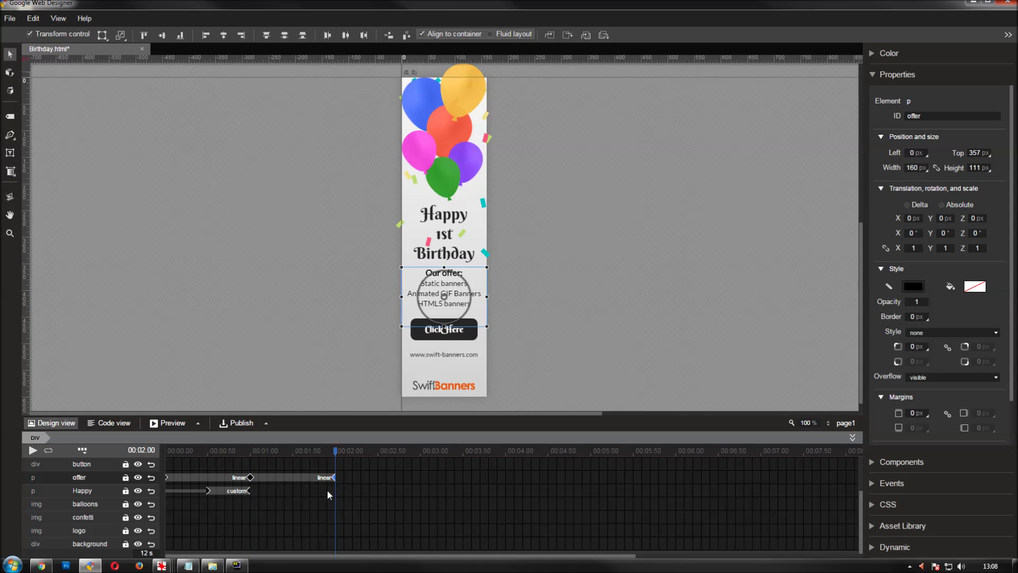
left_click(250, 478)
type("0")
key("Return")
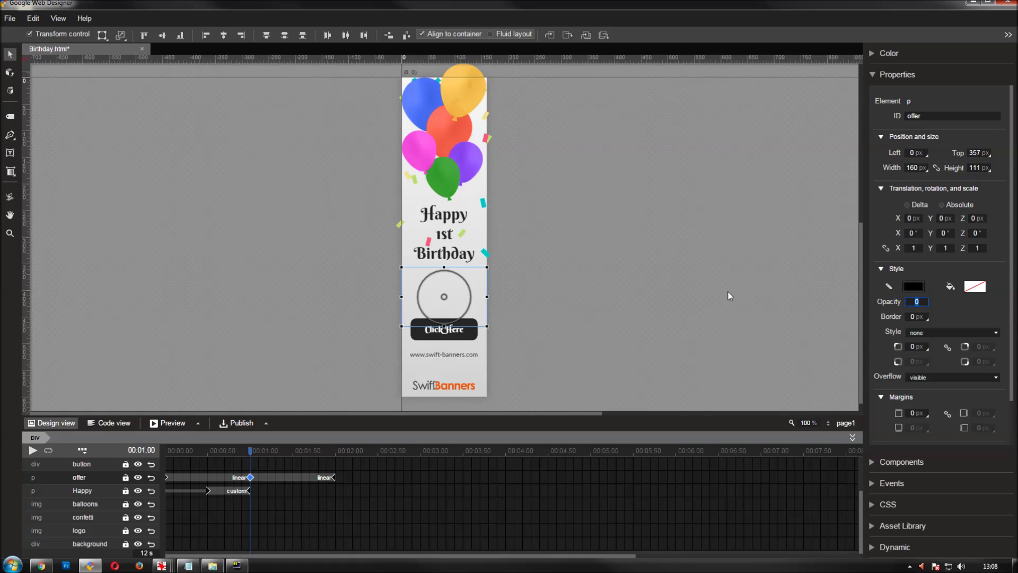
left_click(334, 477)
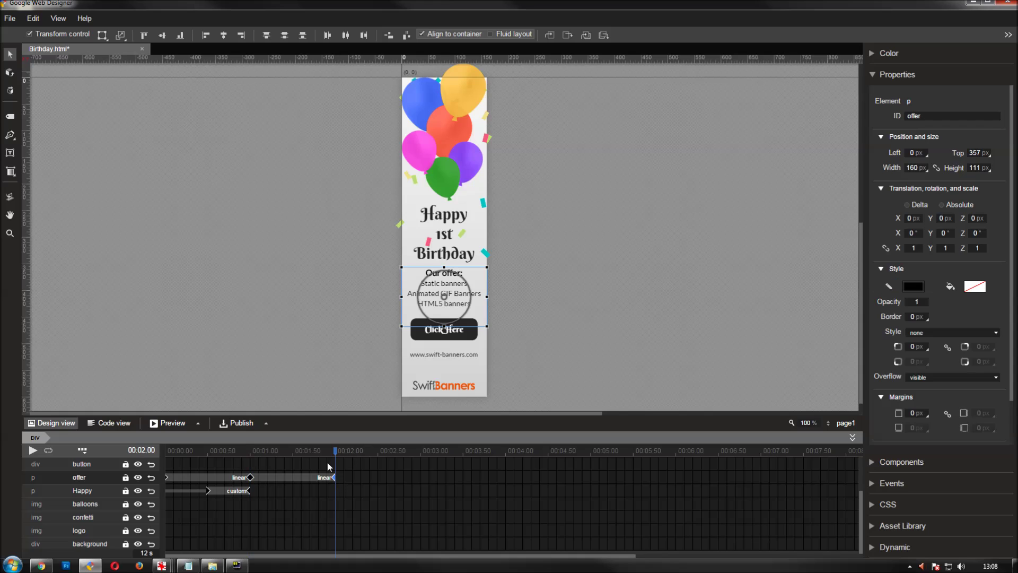
left_click_drag(337, 456, 284, 452)
right_click(168, 481)
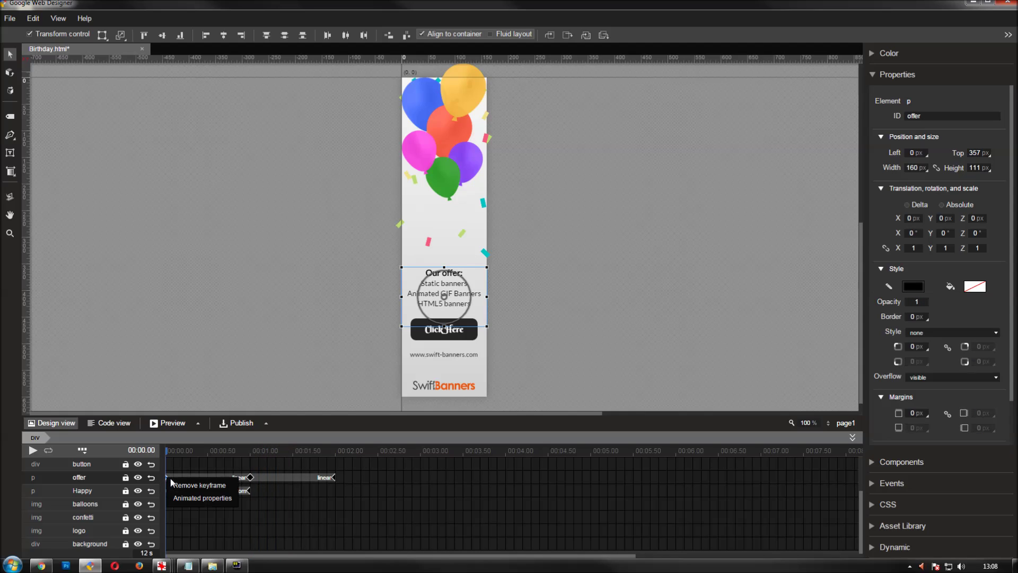
left_click(177, 483)
scroll(203, 487, "up", 2)
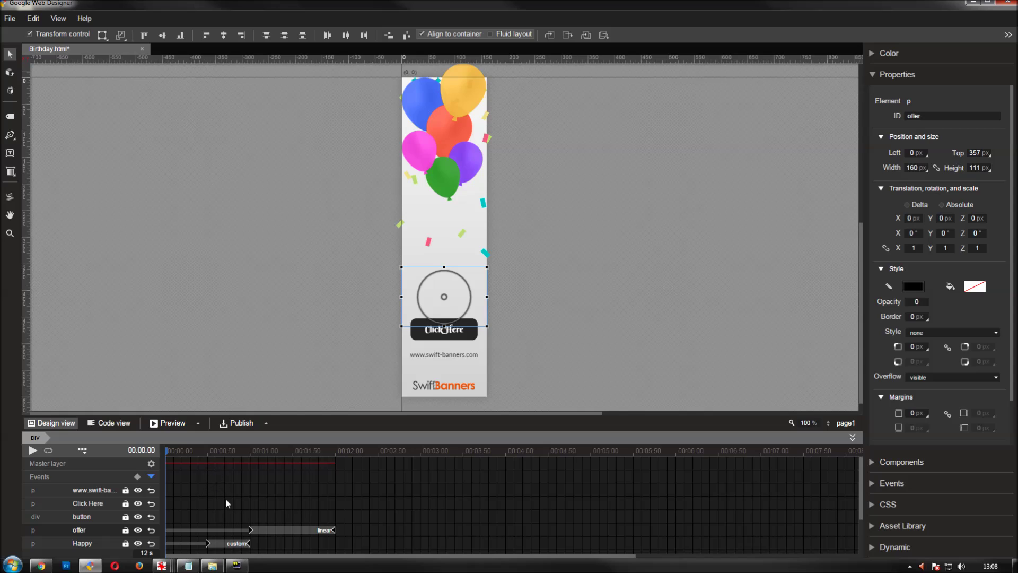
- Add button keyframes at 2 s and 2.5 s, with scale X/Y and opacity 0 at 2 s
left_click(335, 517)
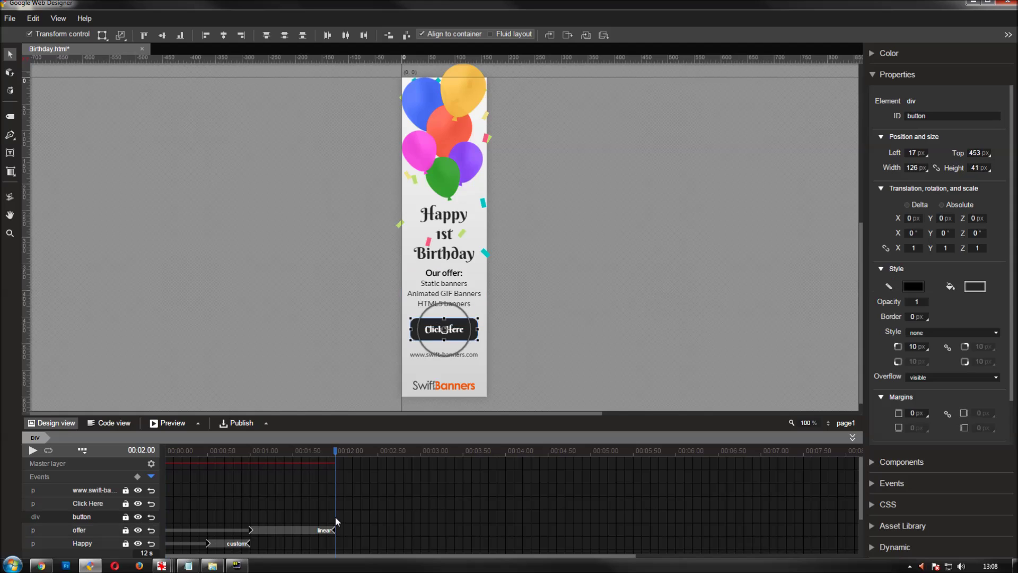
key("F6")
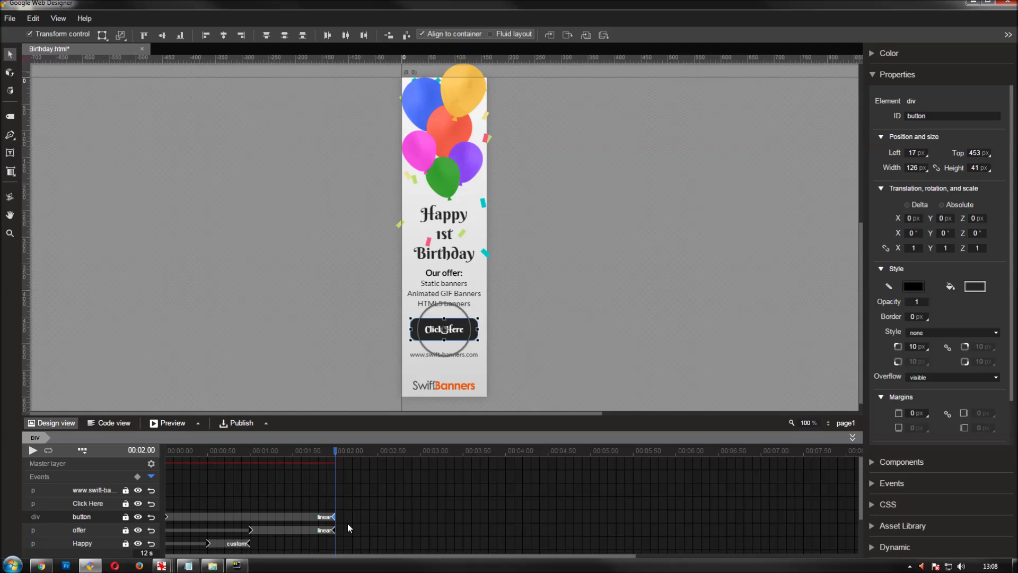
left_click(378, 517)
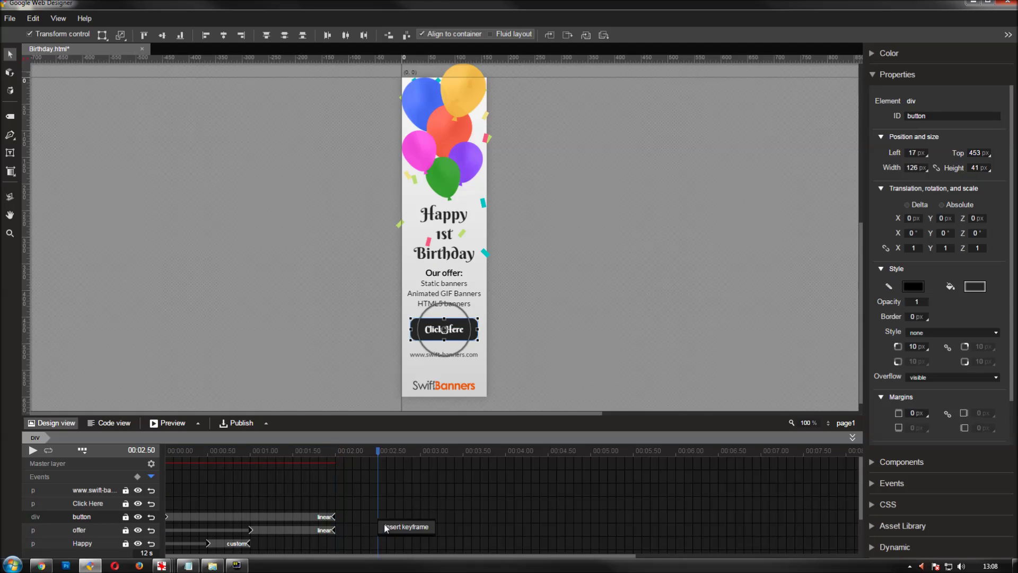
key("F6")
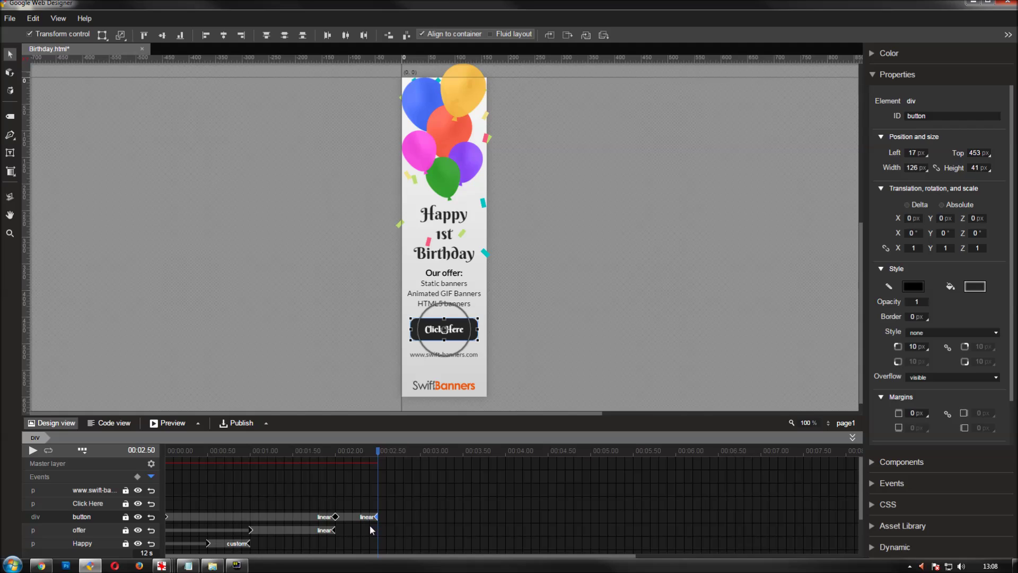
left_click(336, 516)
left_click(917, 248)
key("Tab")
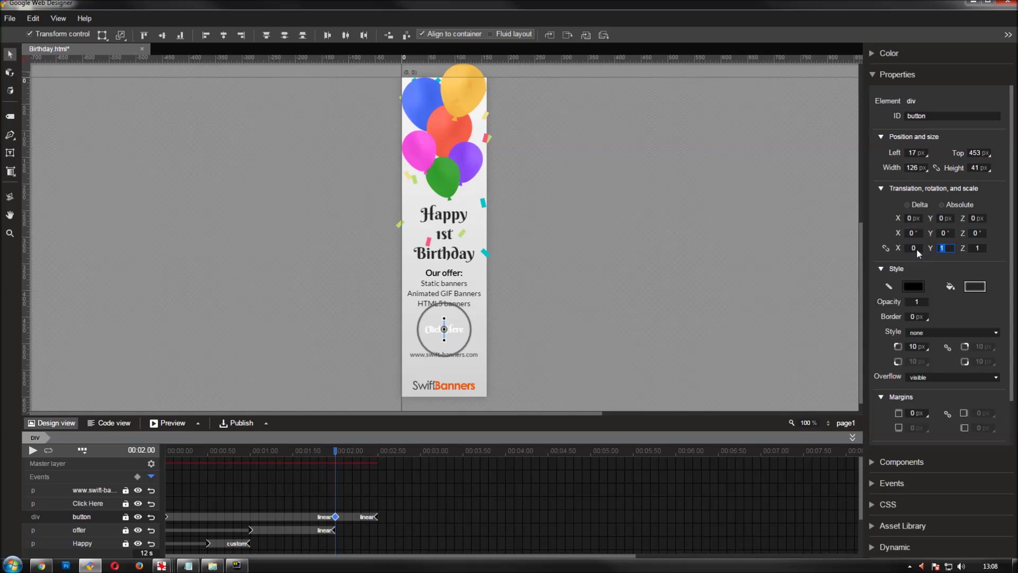
type("0")
key("Return")
left_click(919, 303)
type("0")
- Add Click Here keyframes at 2.3 s and 2.8 s, with scale and opacity 0 at 2.3 s
left_click(360, 502)
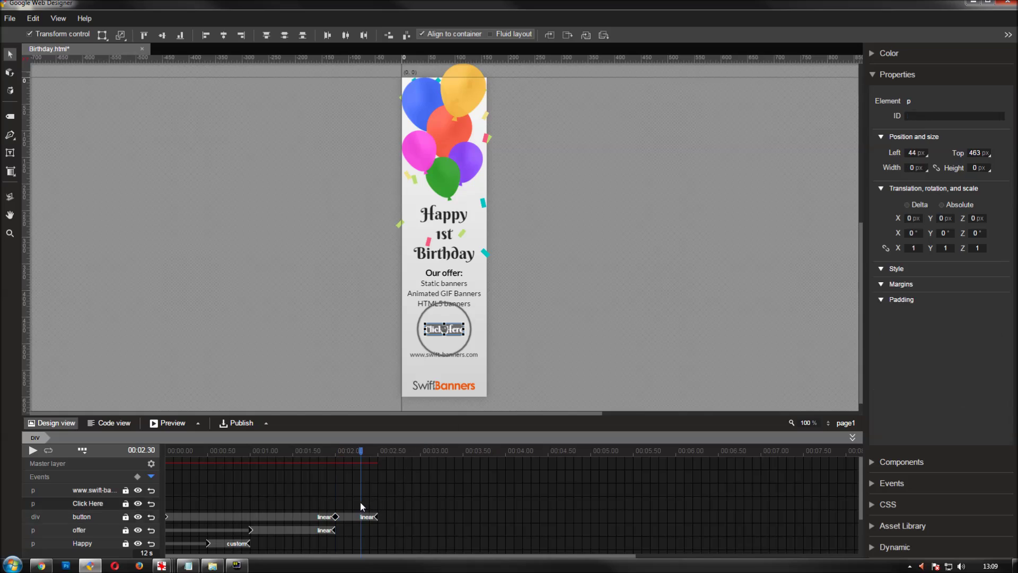
left_click(373, 511)
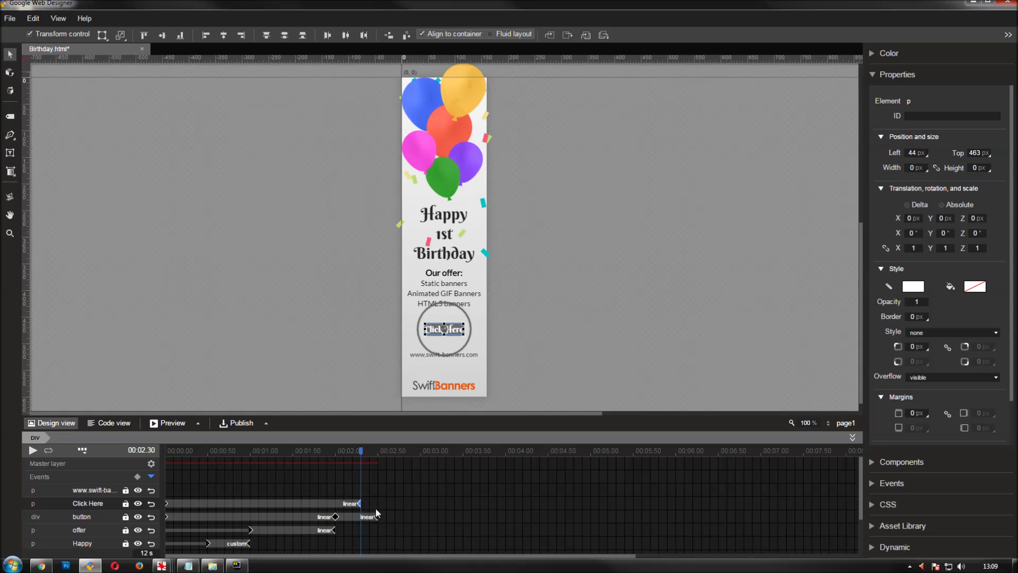
left_click(403, 502)
left_click(410, 509)
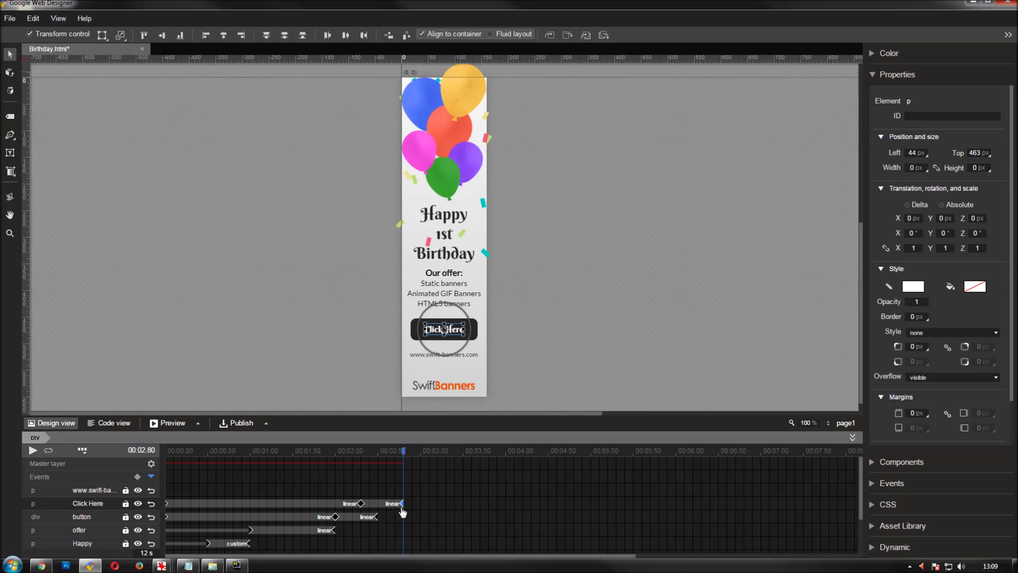
left_click(360, 502)
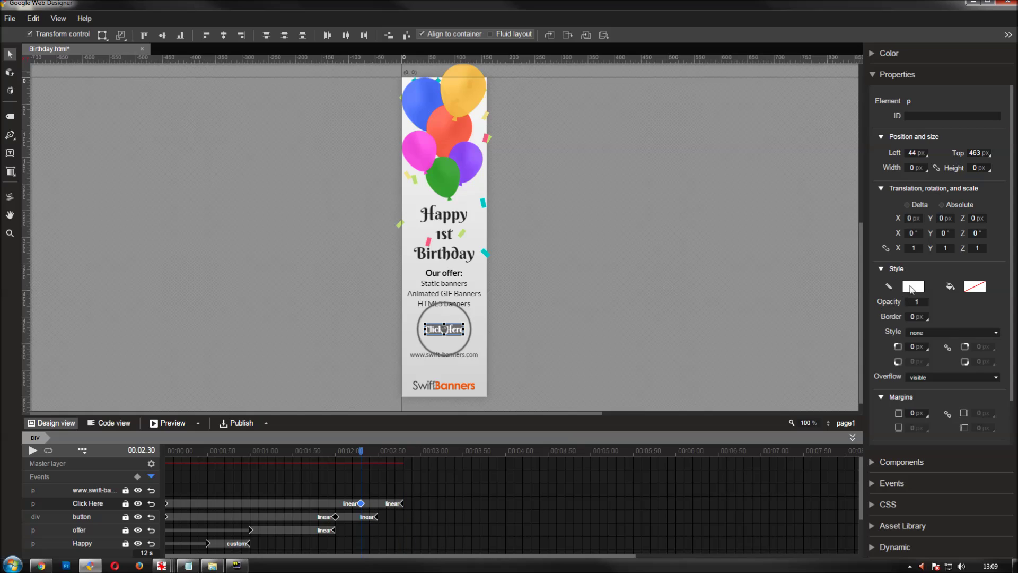
left_click(907, 248)
key("Tab")
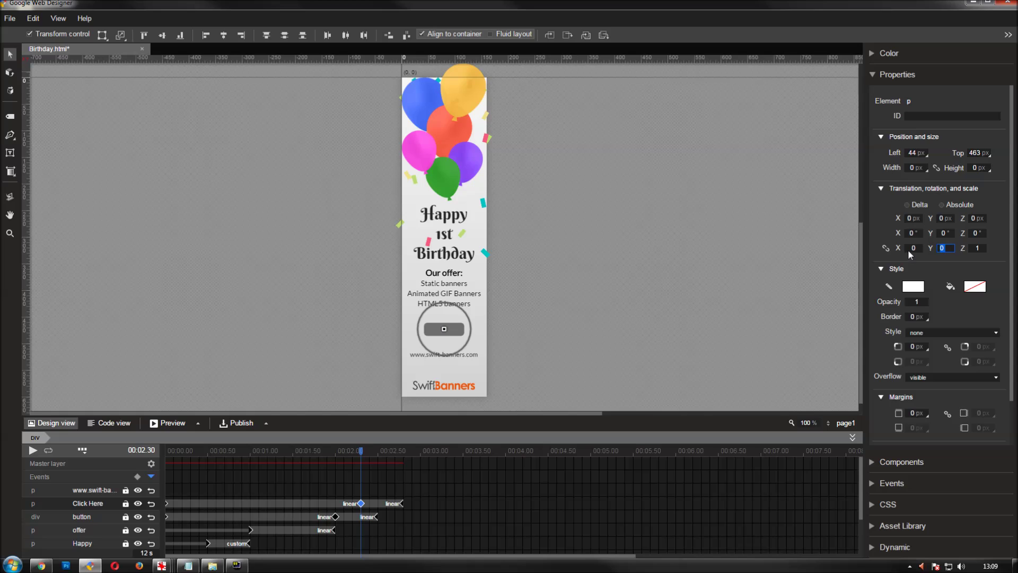
left_click(917, 302)
- Apply the ease curve to both the Click Here and button animations
right_click(386, 504)
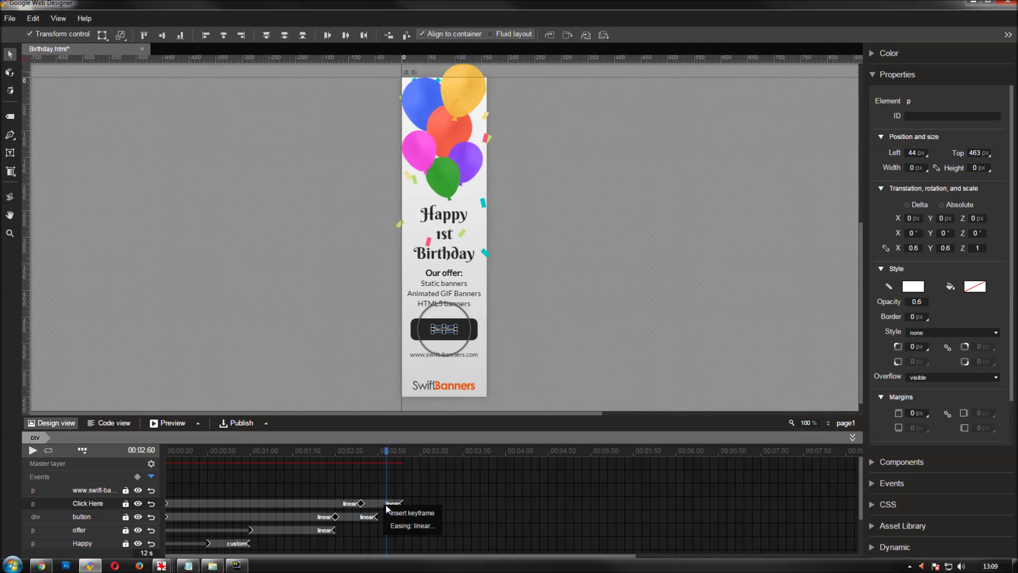
left_click(402, 526)
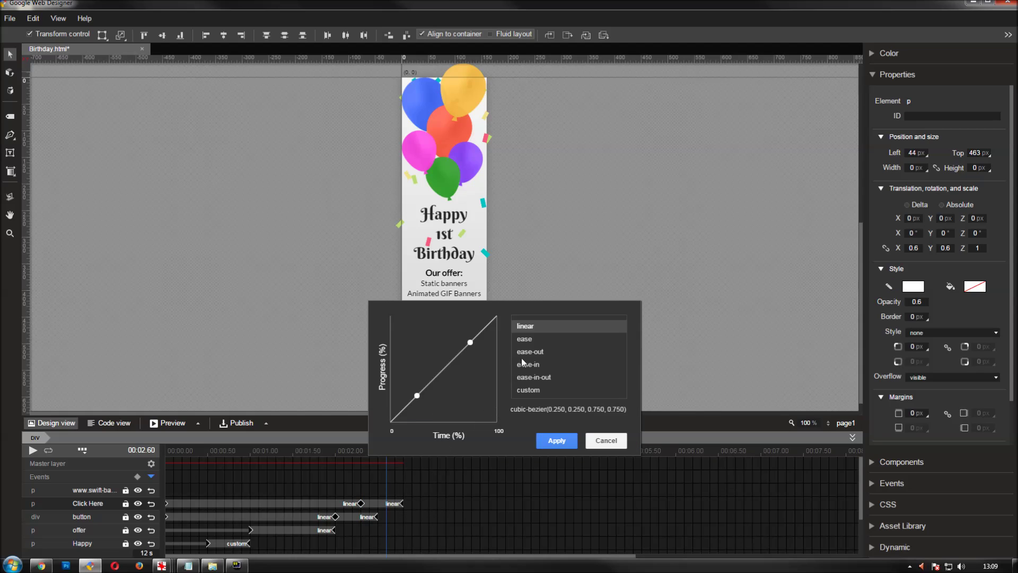
left_click(533, 339)
left_click(554, 440)
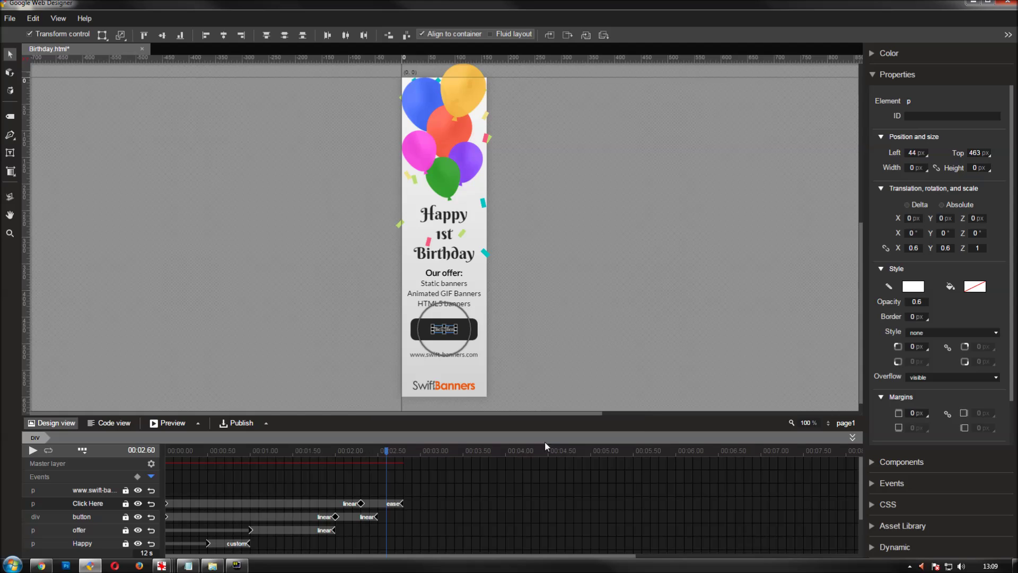
right_click(366, 518)
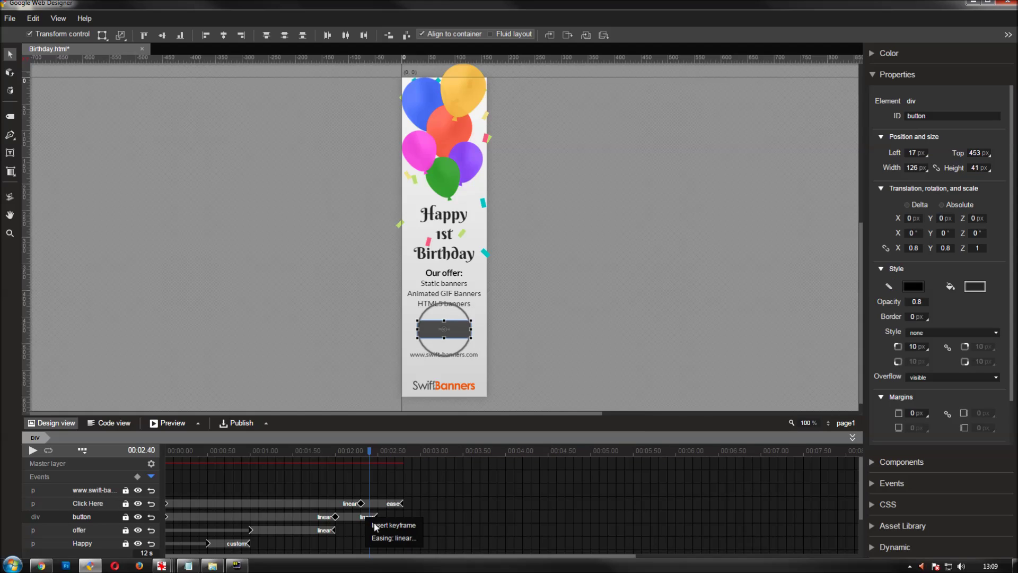
left_click(384, 538)
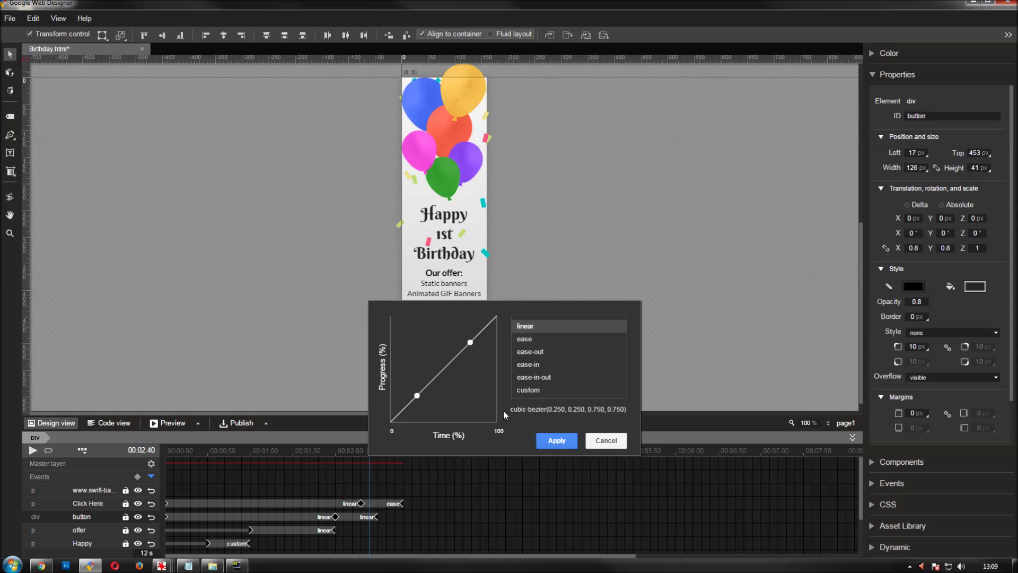
left_click(536, 339)
left_click(559, 443)
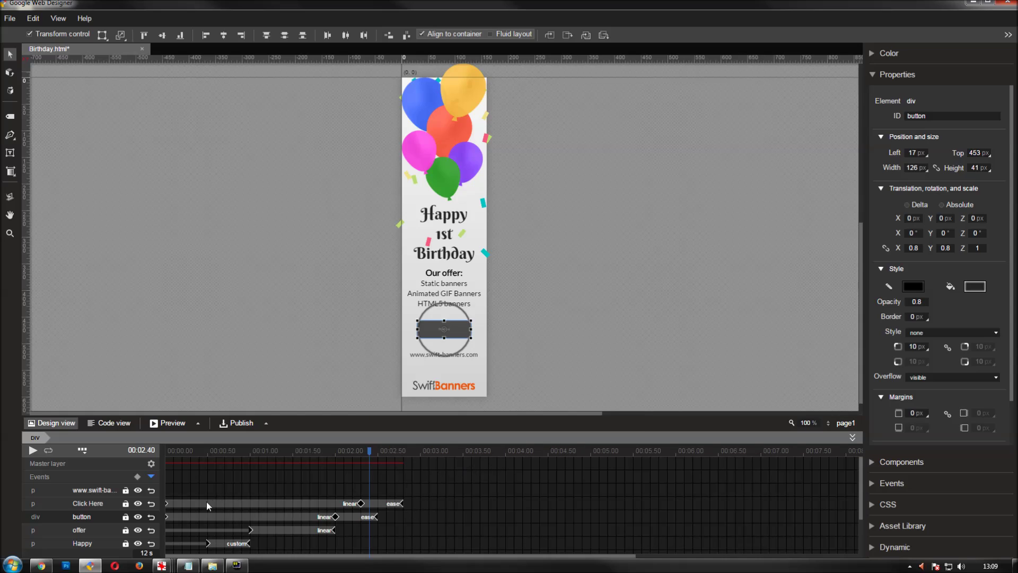
- Remove the starting keyframes from the Click Here and button rows
right_click(166, 503)
left_click(173, 512)
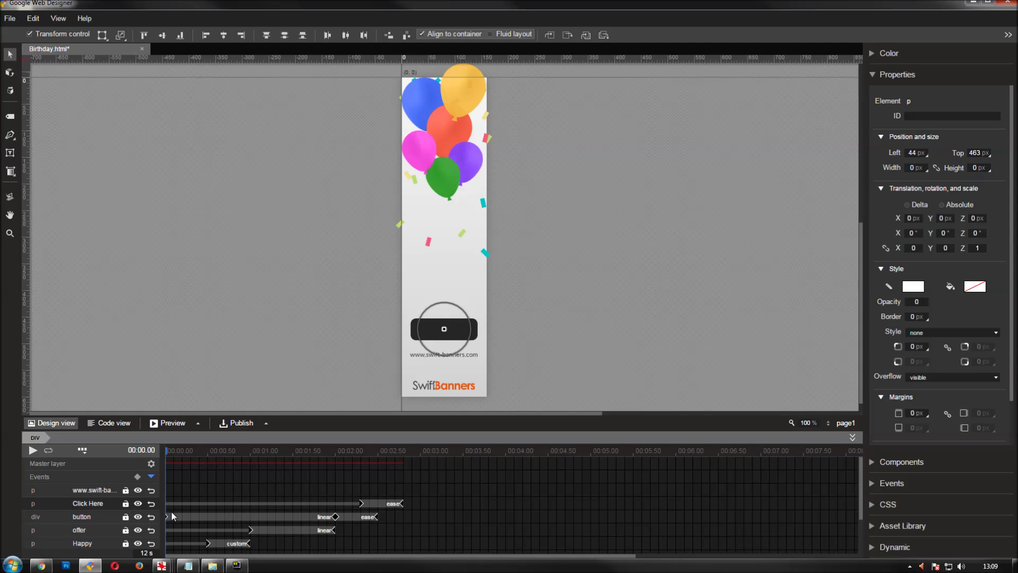
right_click(167, 516)
left_click(177, 523)
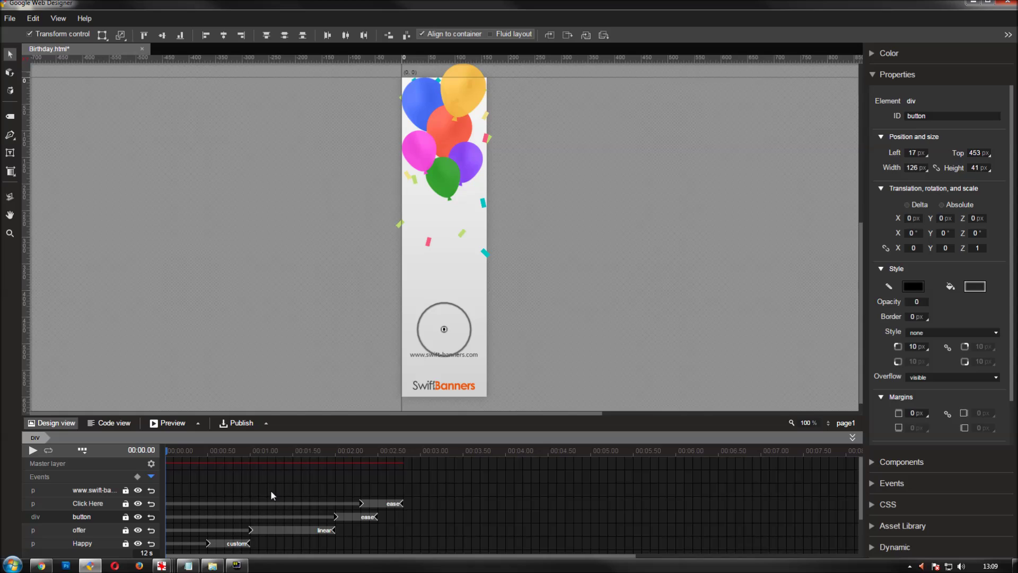
- Add URL keyframes at 3.5 s and 4 s, set opacity 0 at 3.5 s, and remove the starting keyframe
left_click(460, 487)
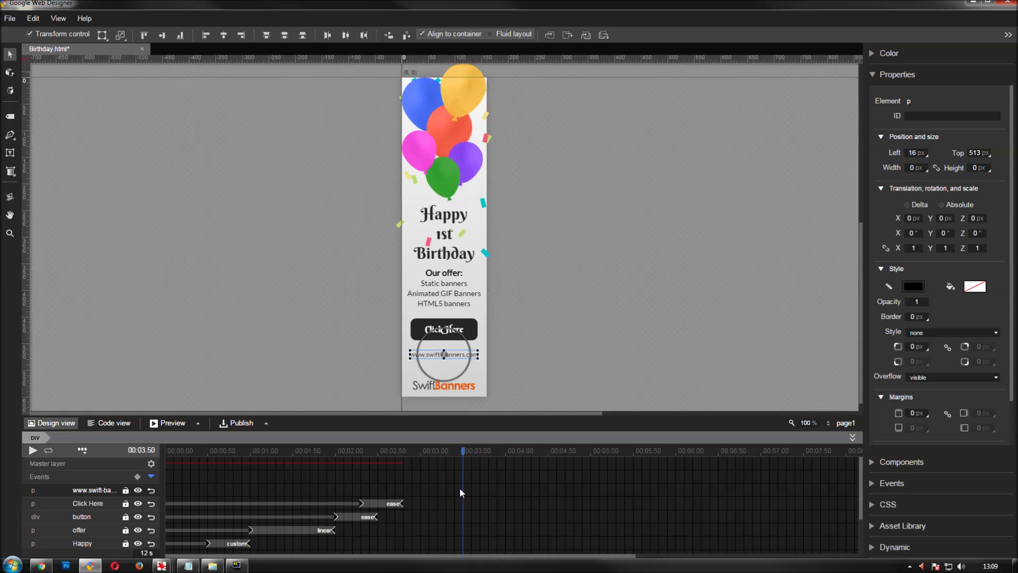
right_click(459, 488)
left_click(472, 496)
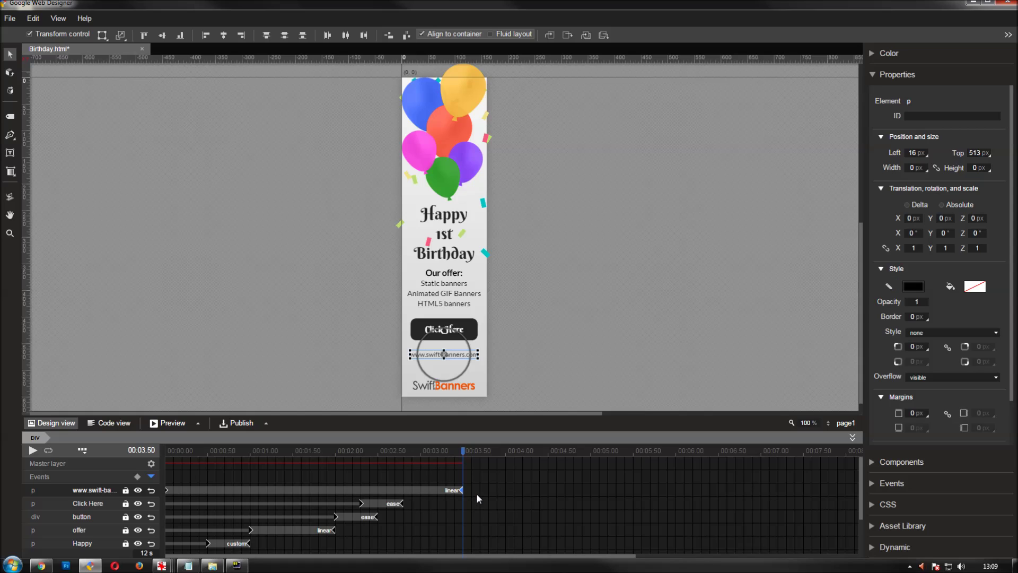
right_click(504, 489)
left_click(509, 496)
left_click(462, 490)
type("0")
key("Return")
right_click(167, 489)
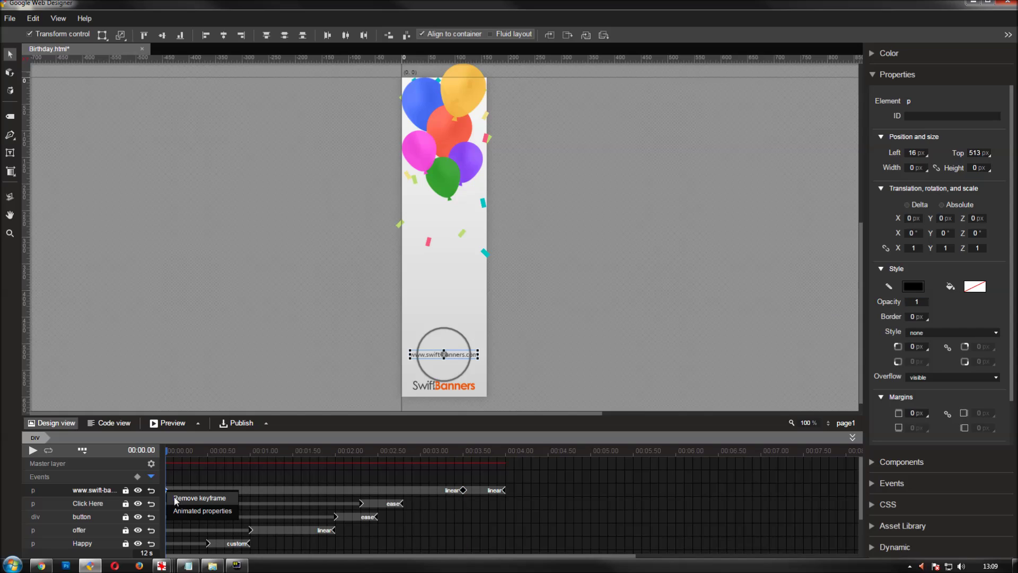
left_click(199, 498)
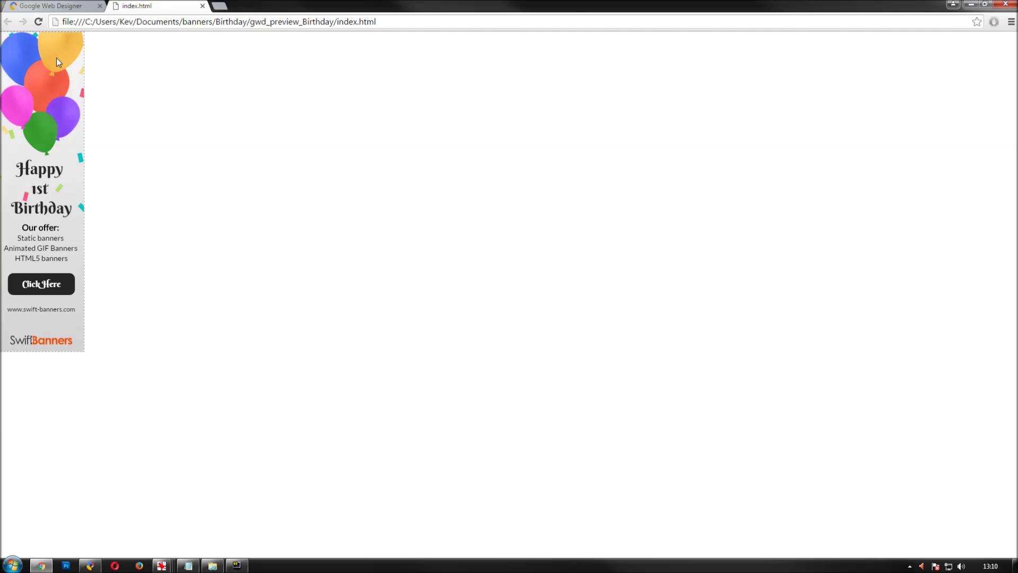
- Close the index.html banner preview tab with Ctrl+W
key("ctrl+w")
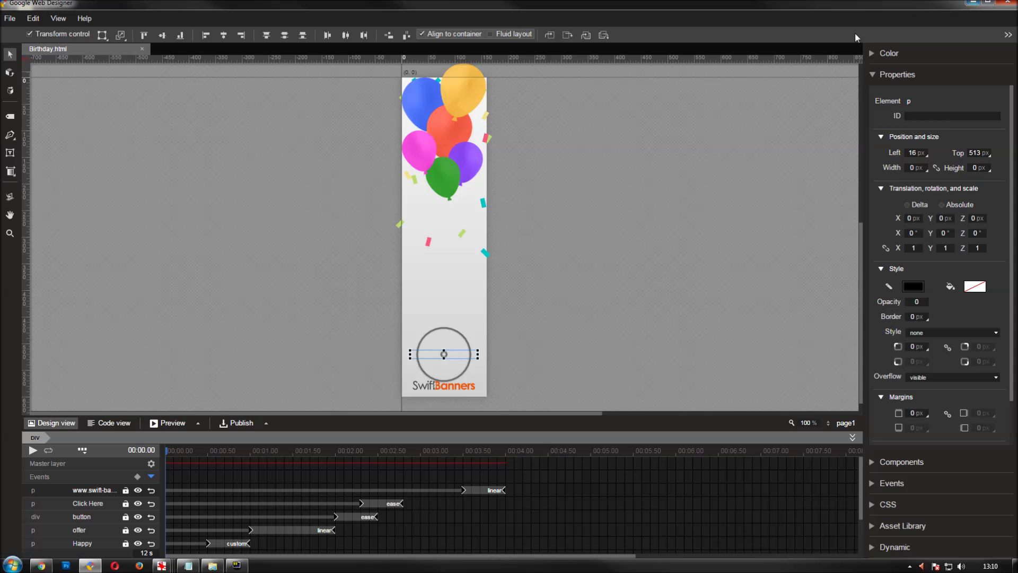
- Add keyframes on the balloons layer at 1, 2, 3, 4 and 5 seconds
left_click(971, 4)
scroll(240, 501, "down", 2)
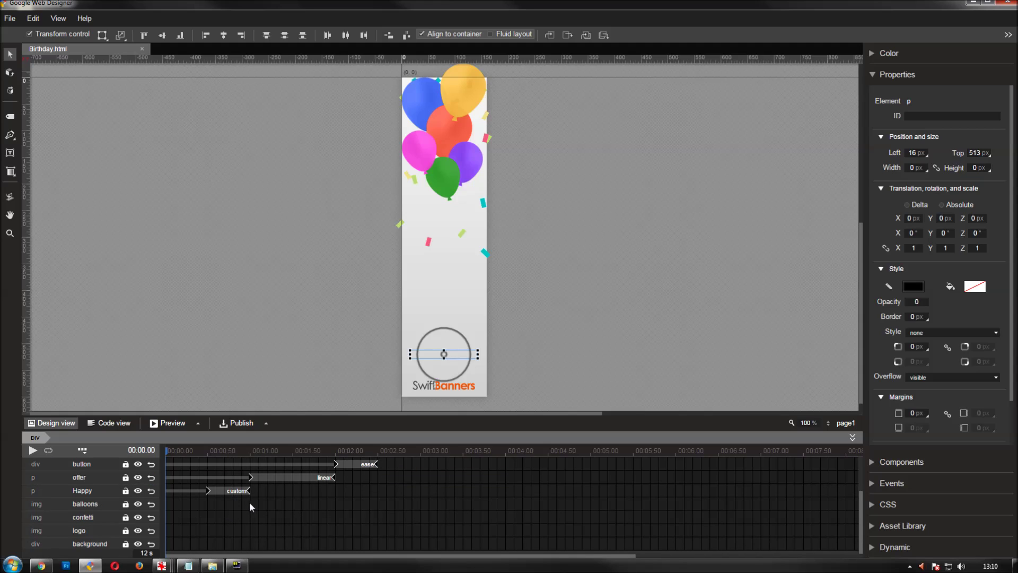
left_click(249, 502)
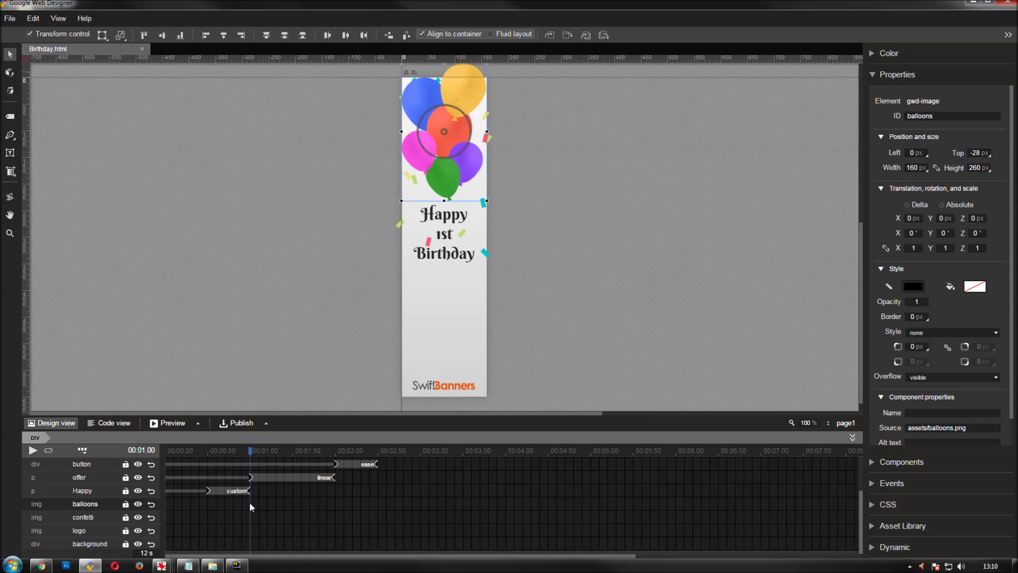
key("F6")
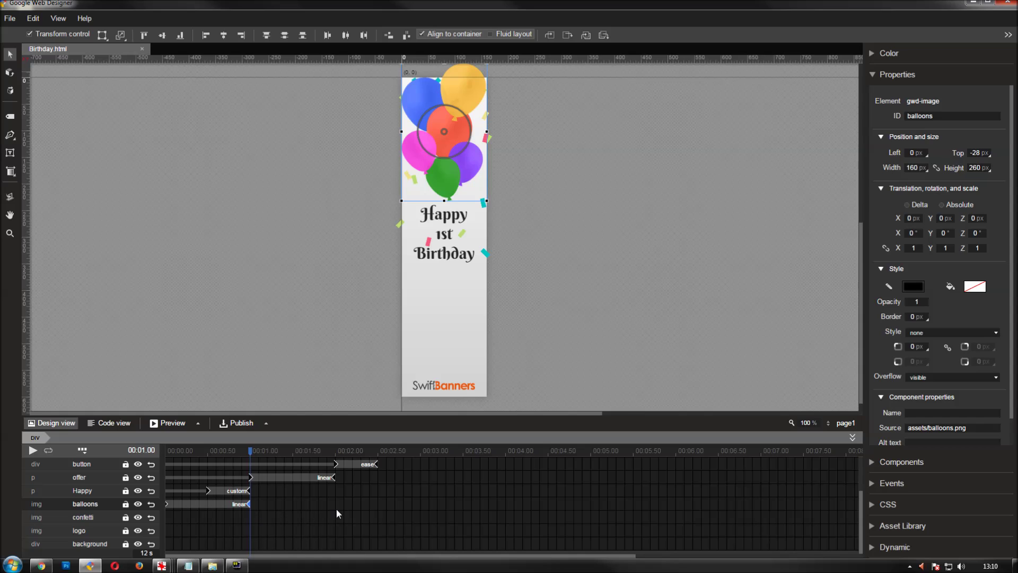
left_click(335, 504)
key("F6")
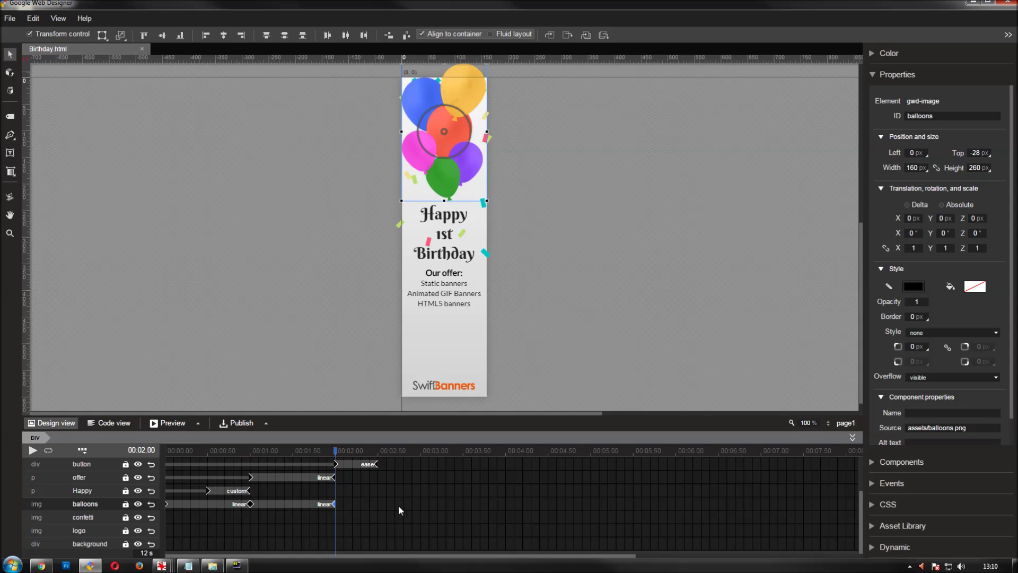
left_click(418, 503)
key("F6")
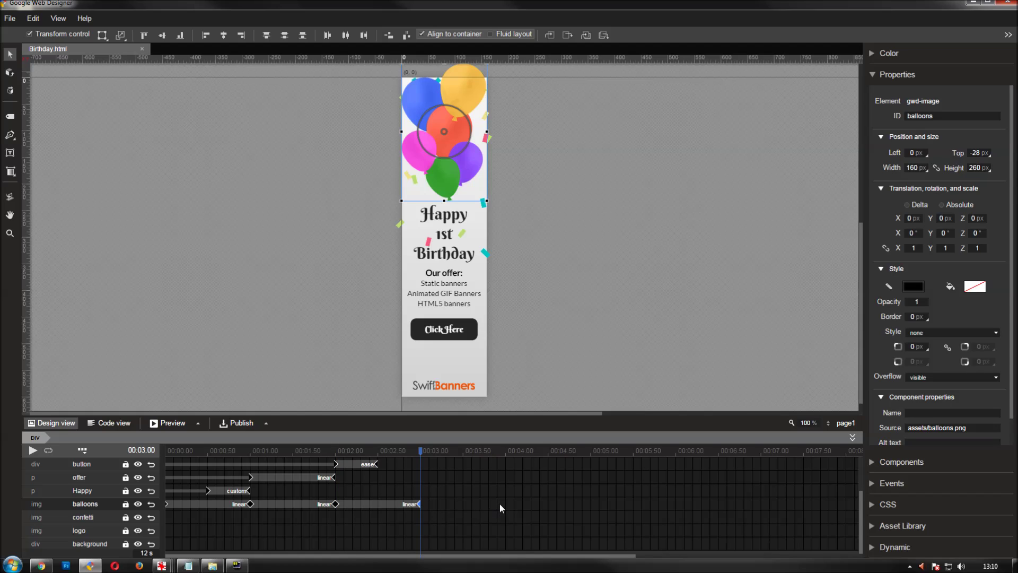
left_click(503, 502)
key("F6")
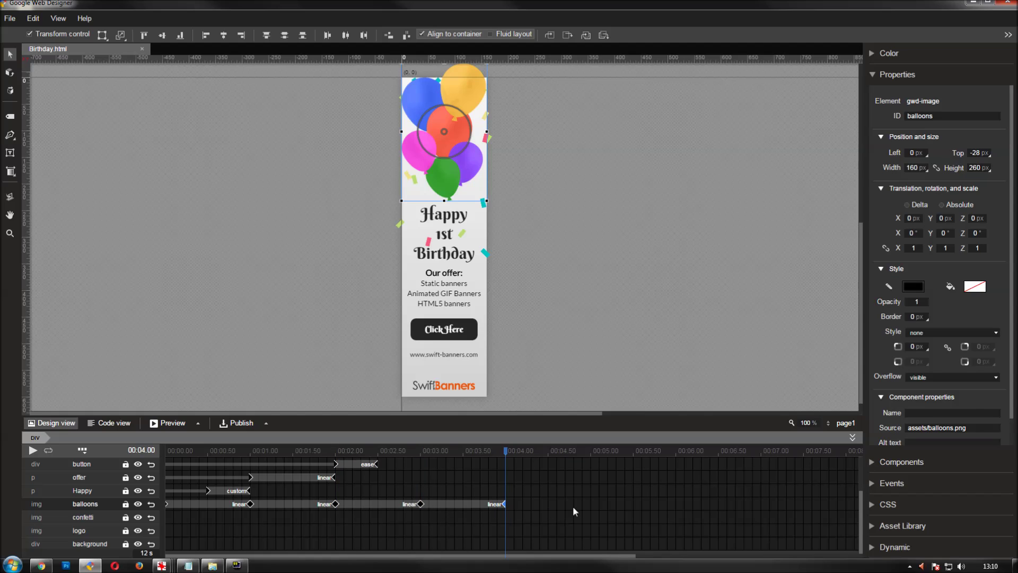
left_click(589, 503)
key("F6")
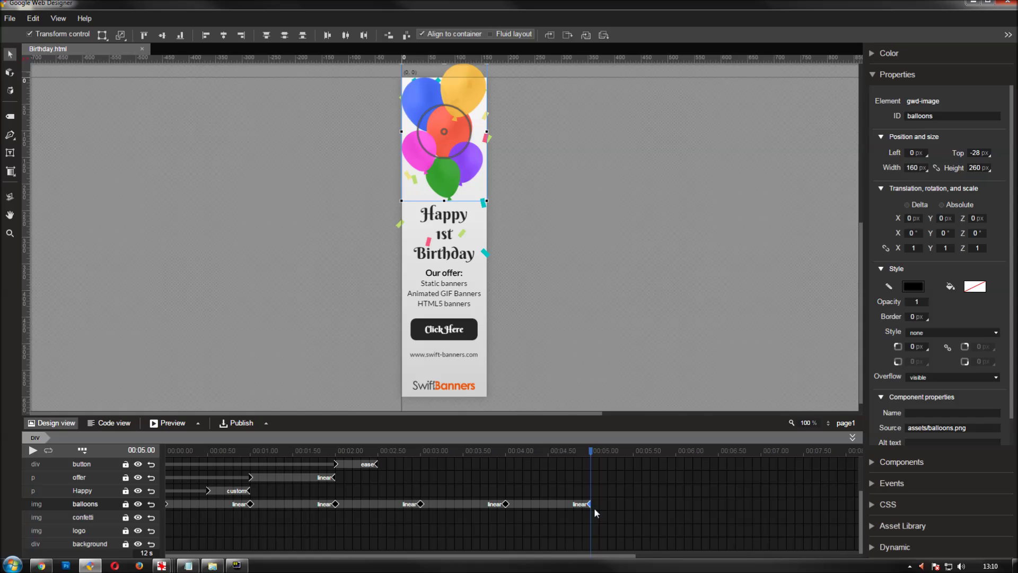
left_click(250, 503)
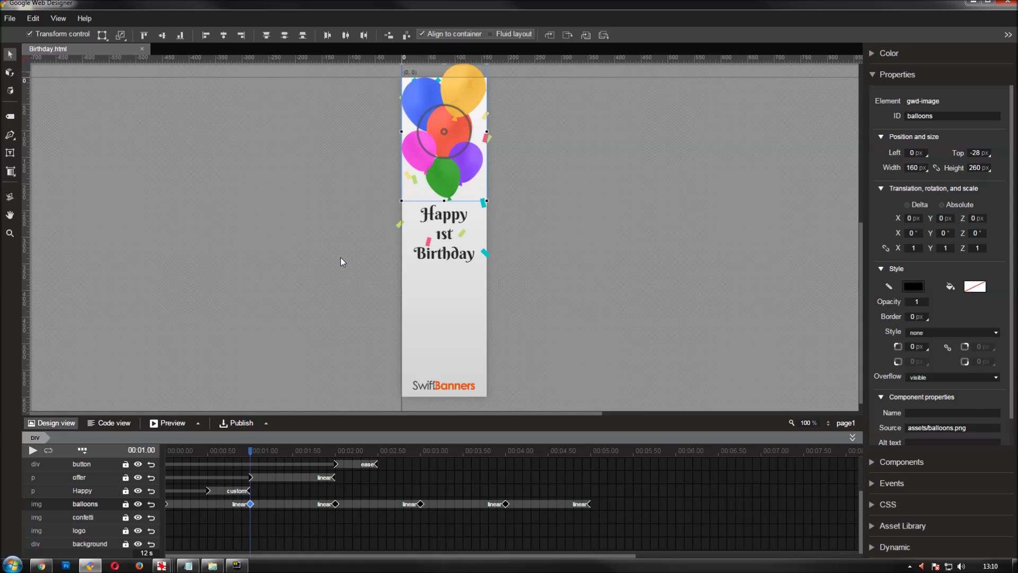
- Lower the balloons 20 px at the 1-second keyframe and scrub to check the animation
key("shift+Down")
key("shift+Down")
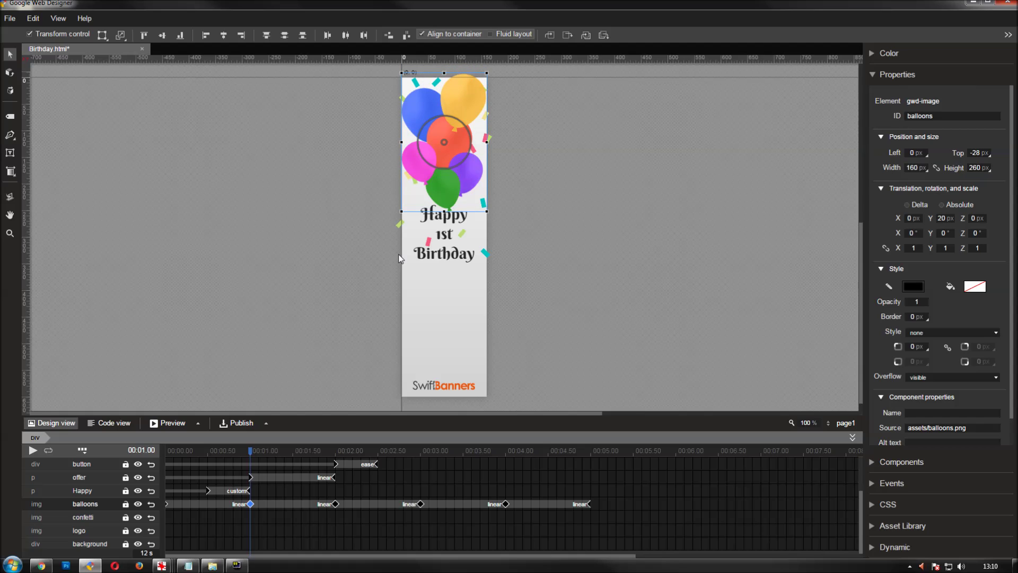
left_click(335, 503)
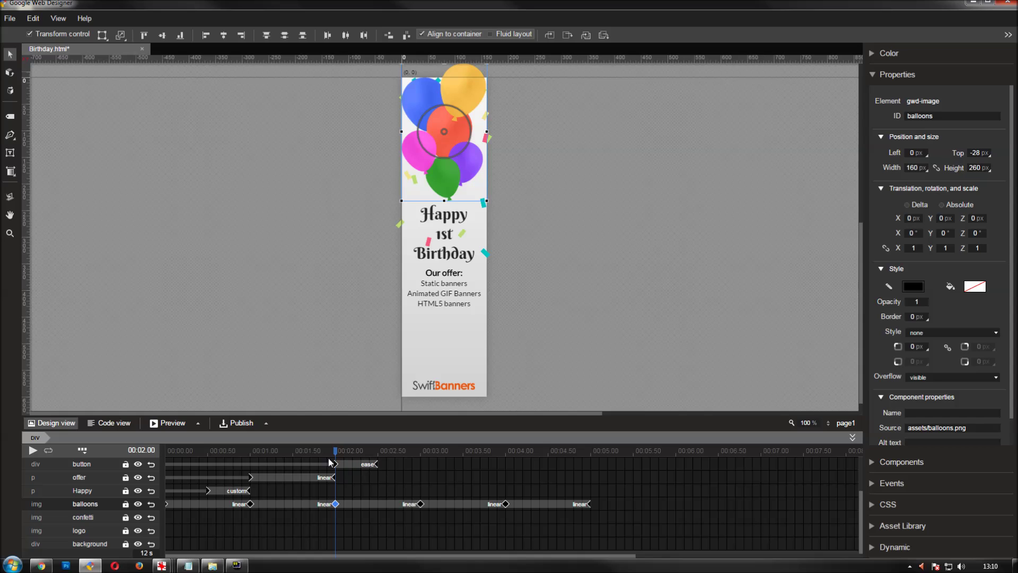
left_click_drag(336, 451, 338, 511)
left_click_drag(344, 464, 427, 452)
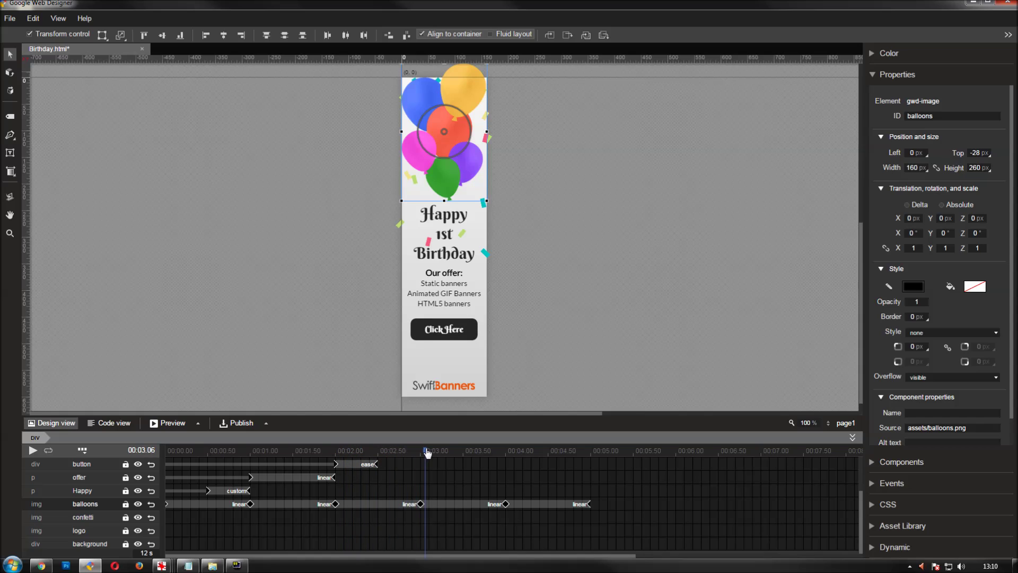
- Set the balloons' Z rotation to 5° at 3 seconds and -5° at 4 seconds
left_click(421, 504)
left_click(977, 233)
type("5")
key("Return")
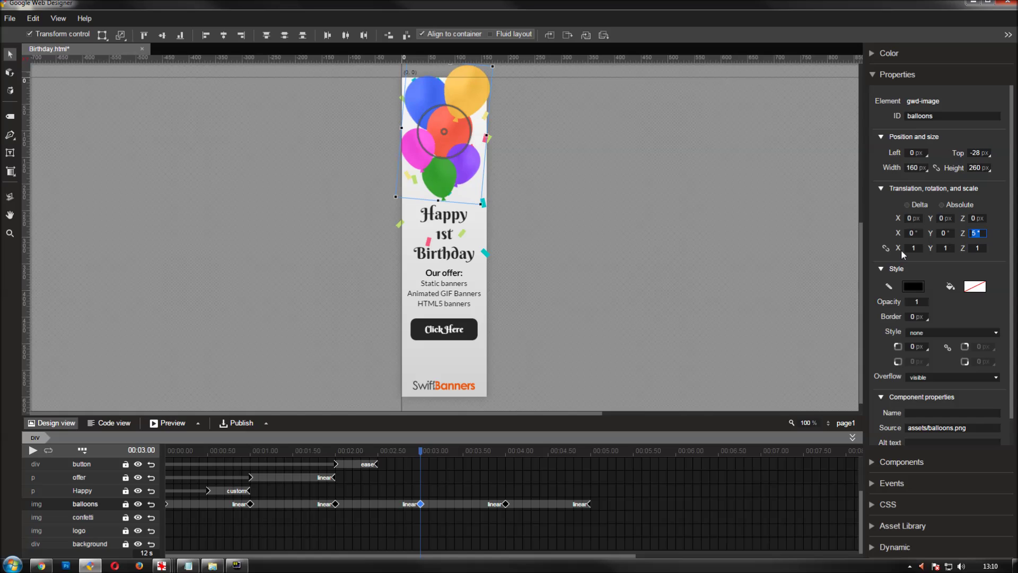
left_click(506, 503)
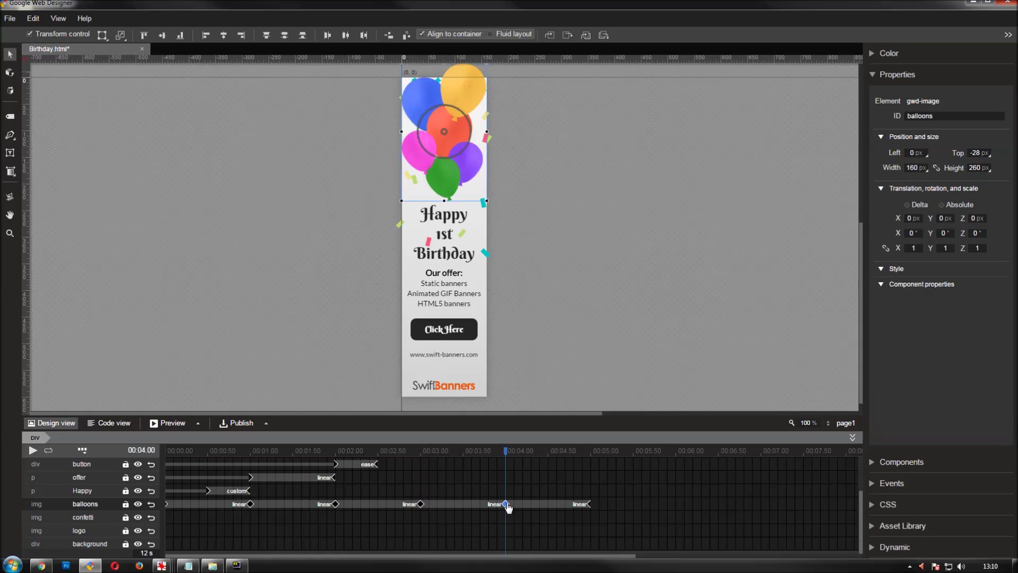
left_click(980, 234)
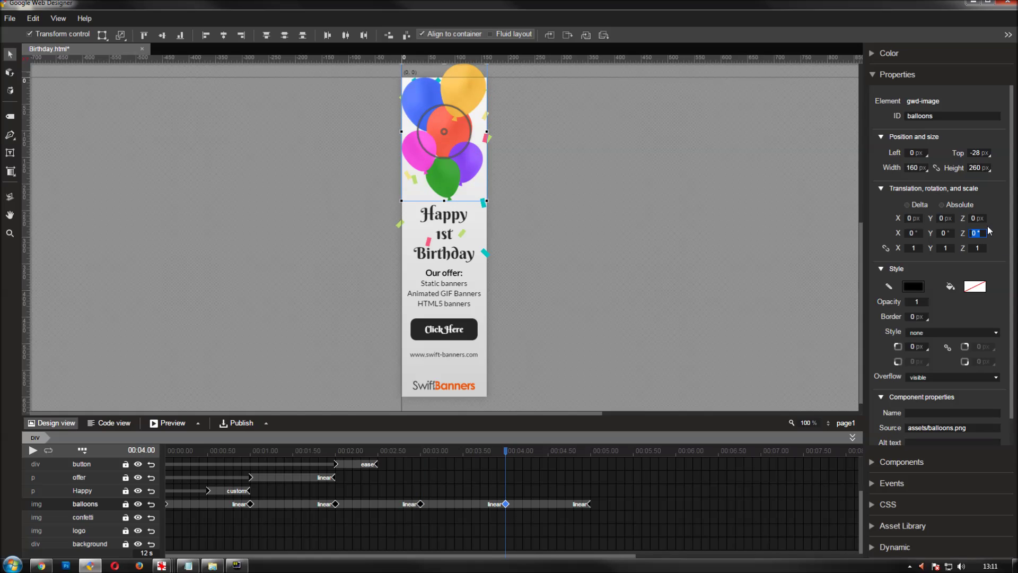
key("Return")
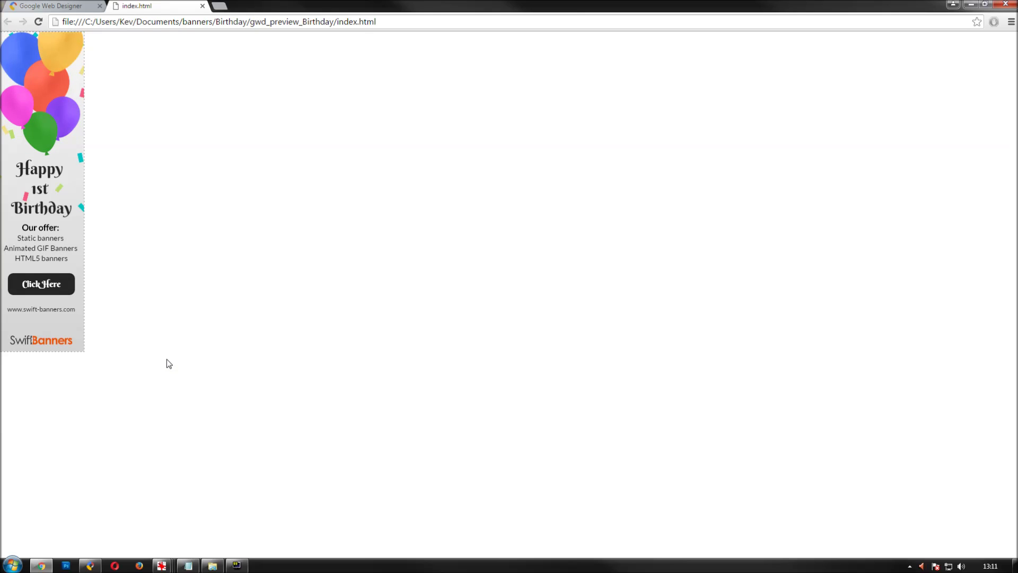
- Close the index.html preview tab and minimize Chrome to return to the Birthday design
left_click(202, 6)
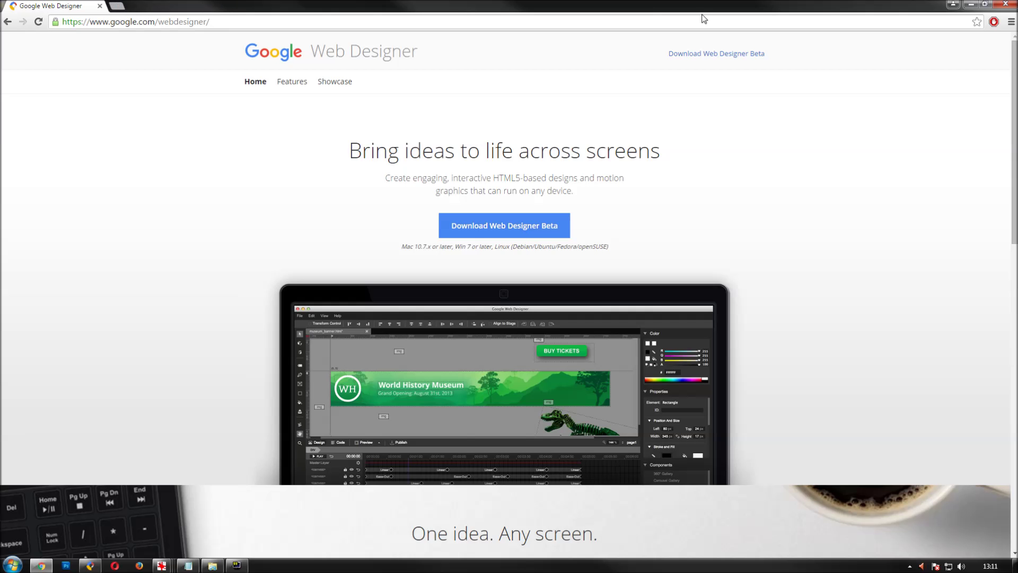
left_click(971, 4)
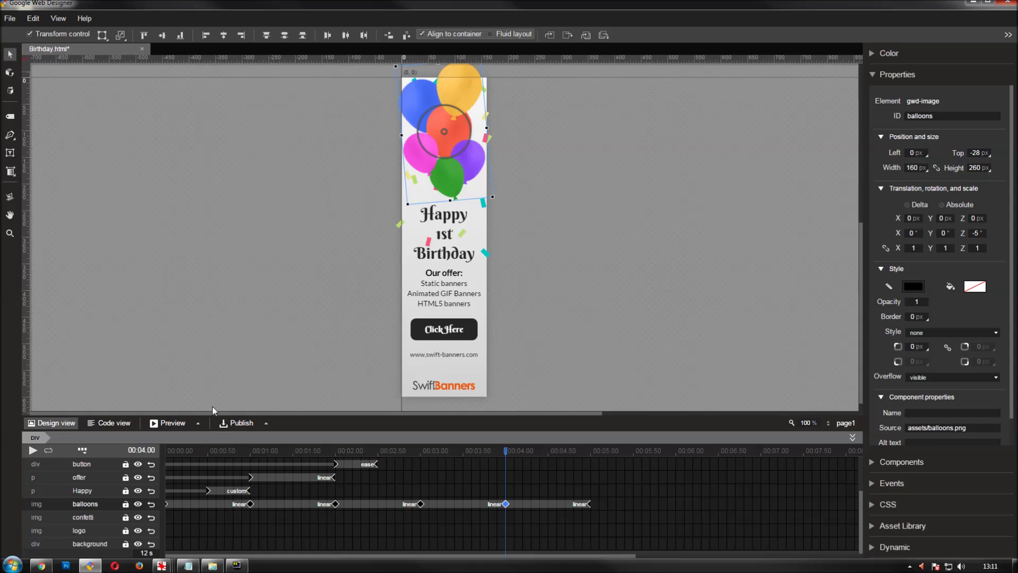
- Copy the confetti image and paste a duplicate layer
left_click(111, 97)
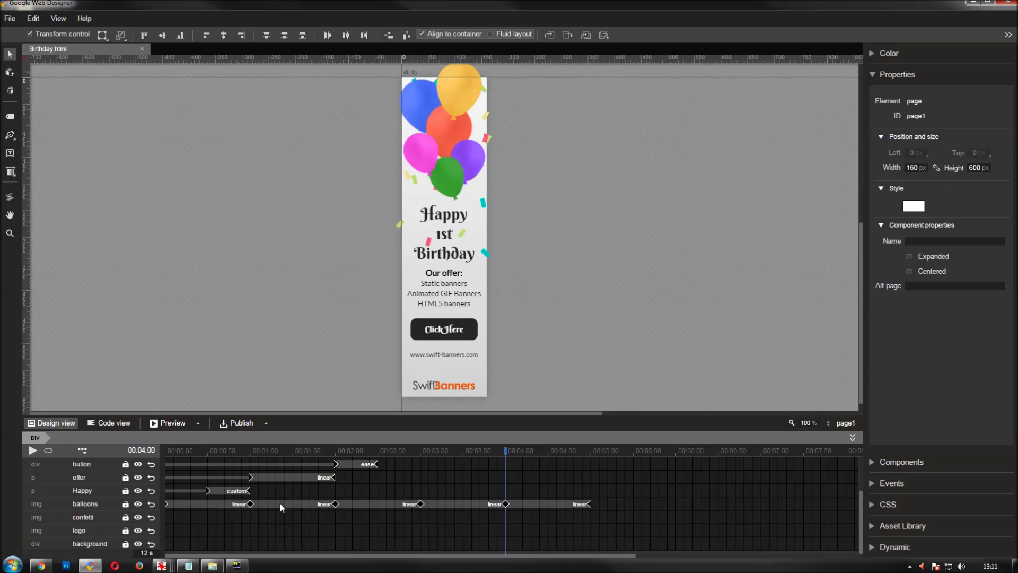
left_click(102, 519)
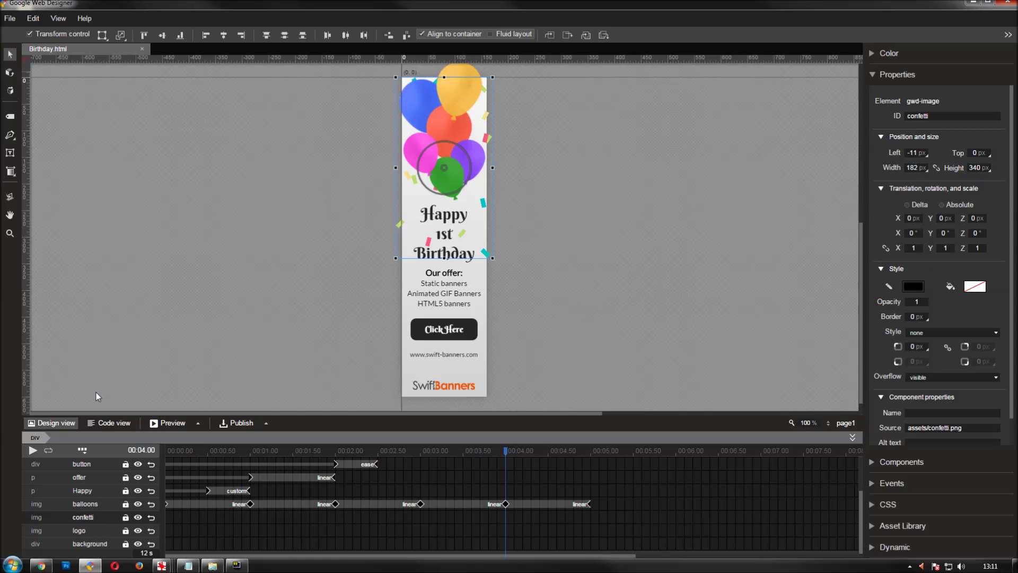
left_click(32, 18)
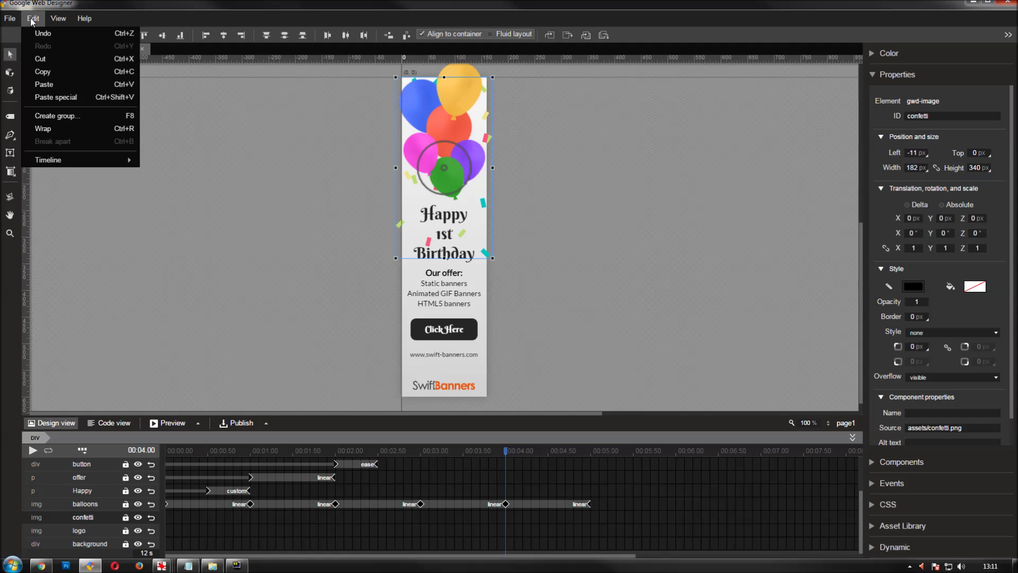
left_click(47, 72)
left_click(33, 20)
left_click(52, 85)
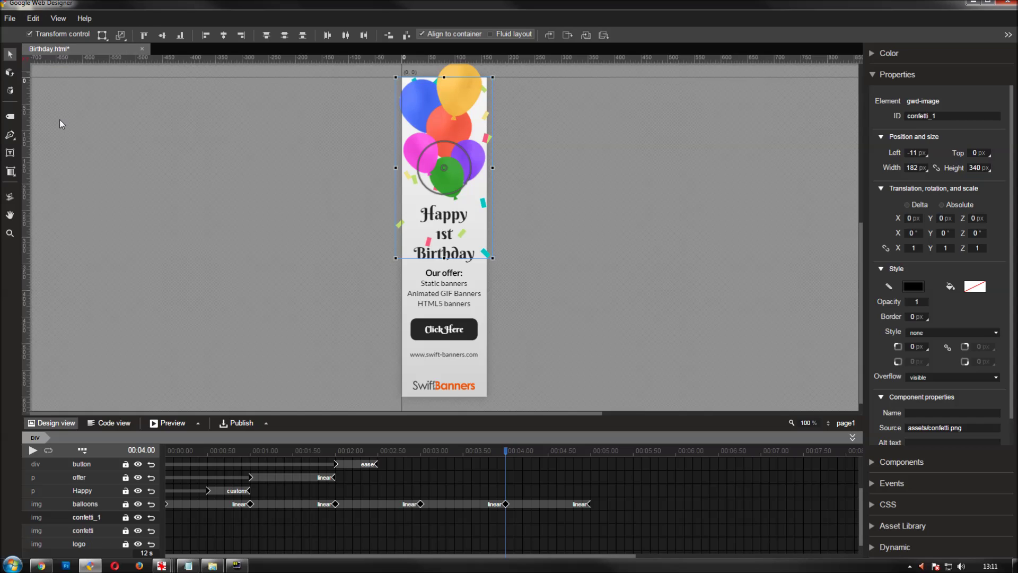
- Name the pasted layer confetti_2 and raise it to a top of -100 px
double_click(102, 521)
key("Return")
key("shift+Up")
key("shift+Up")
key("shift+Up")
key("shift+Up")
key("shift+Up")
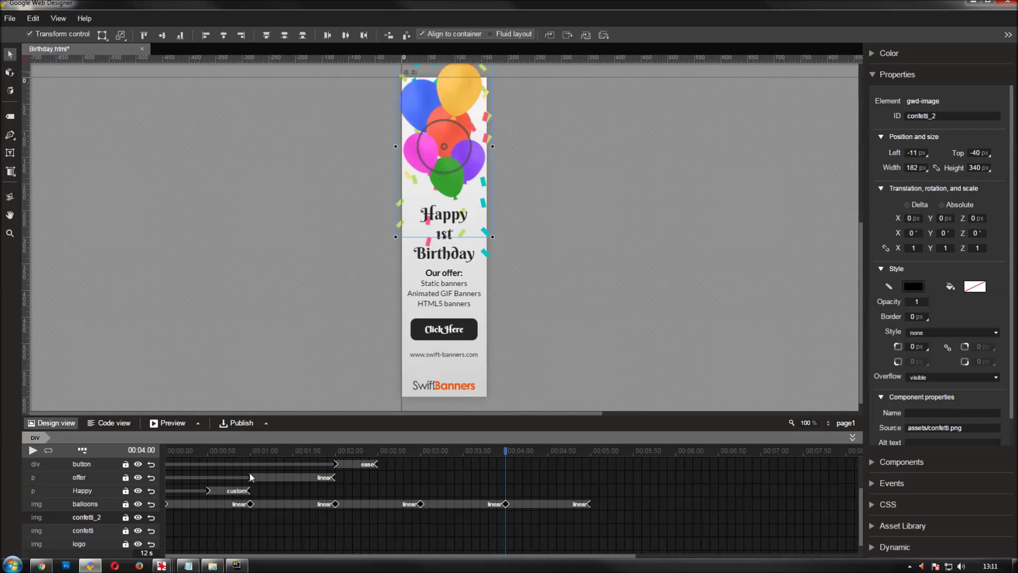
key("shift+Up")
key("shift+Up")
key("shift+Up")
key("shift+Up")
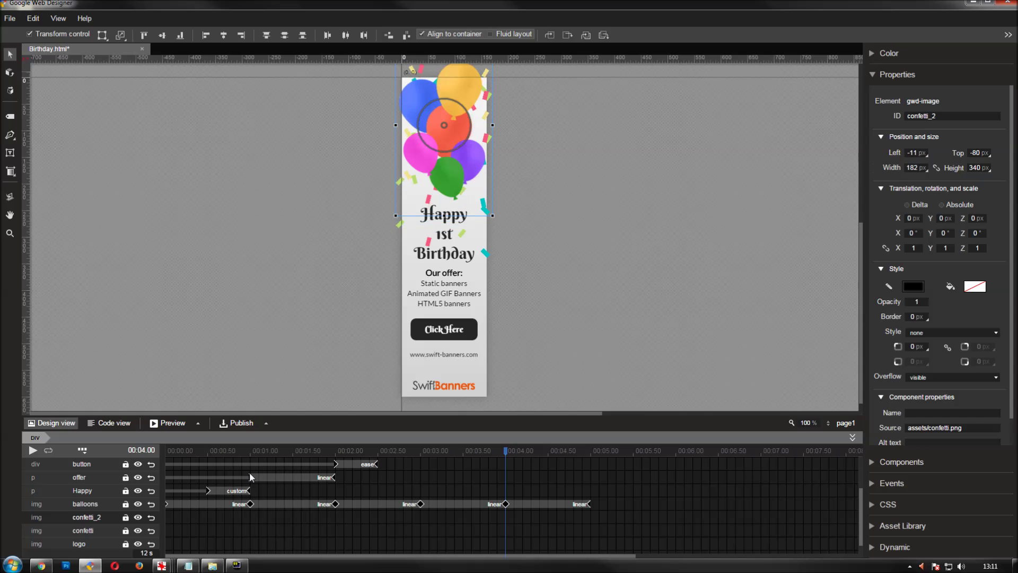
key("shift+Up")
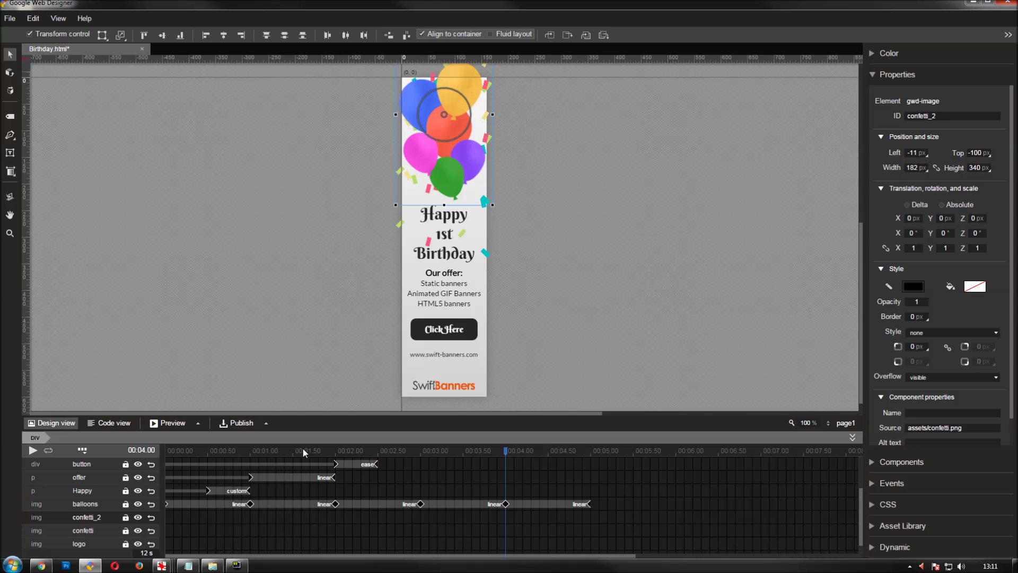
left_click_drag(571, 557, 645, 560)
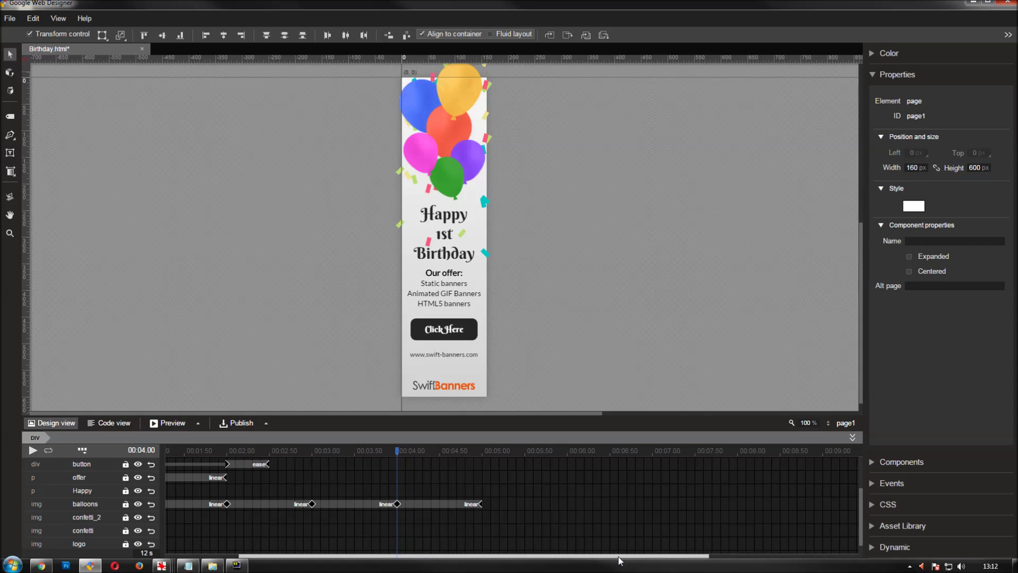
- Add 8-second keyframes to both the confetti_2 and confetti layers
left_click(738, 516)
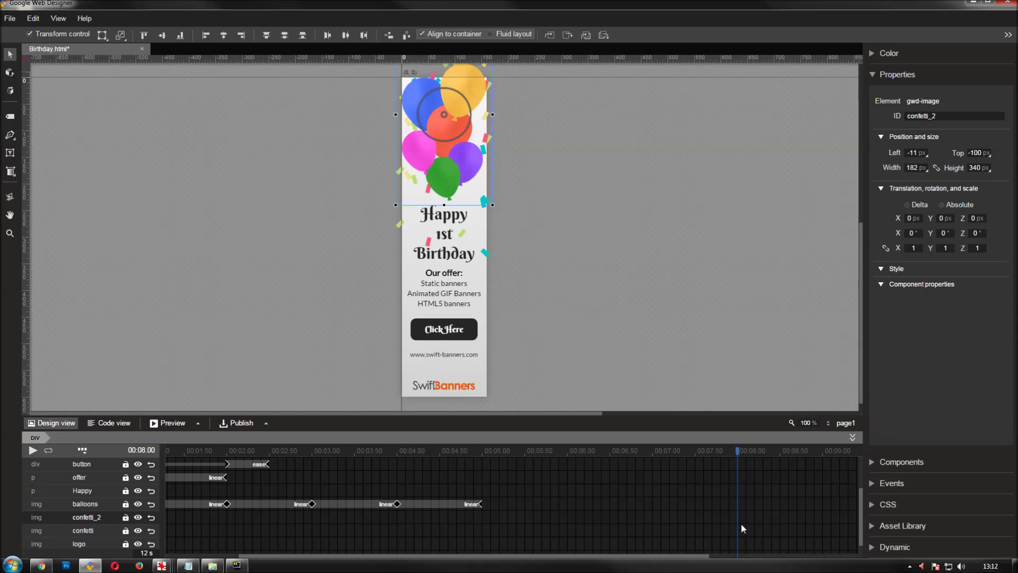
key("F6")
left_click(738, 532)
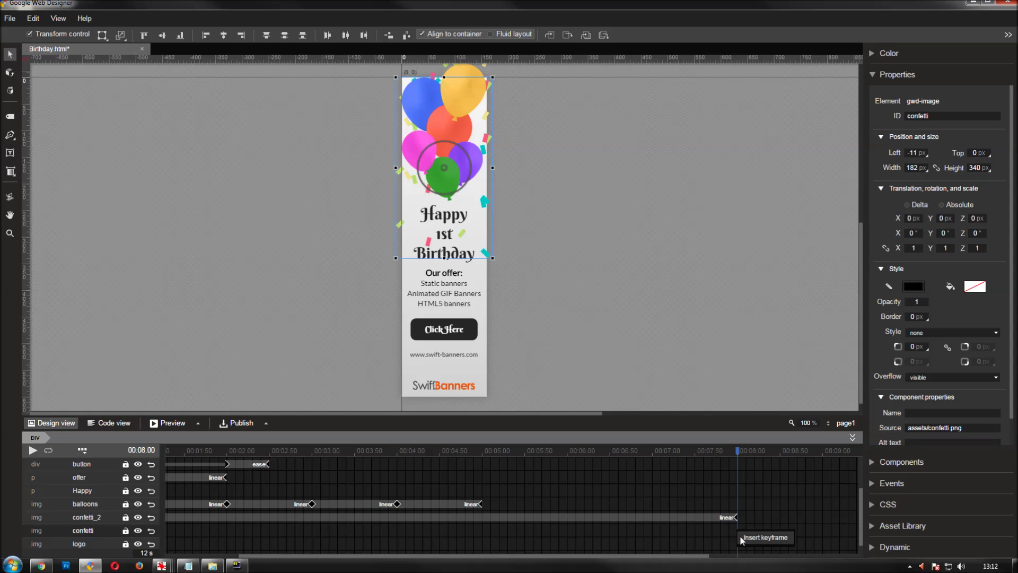
key("F6")
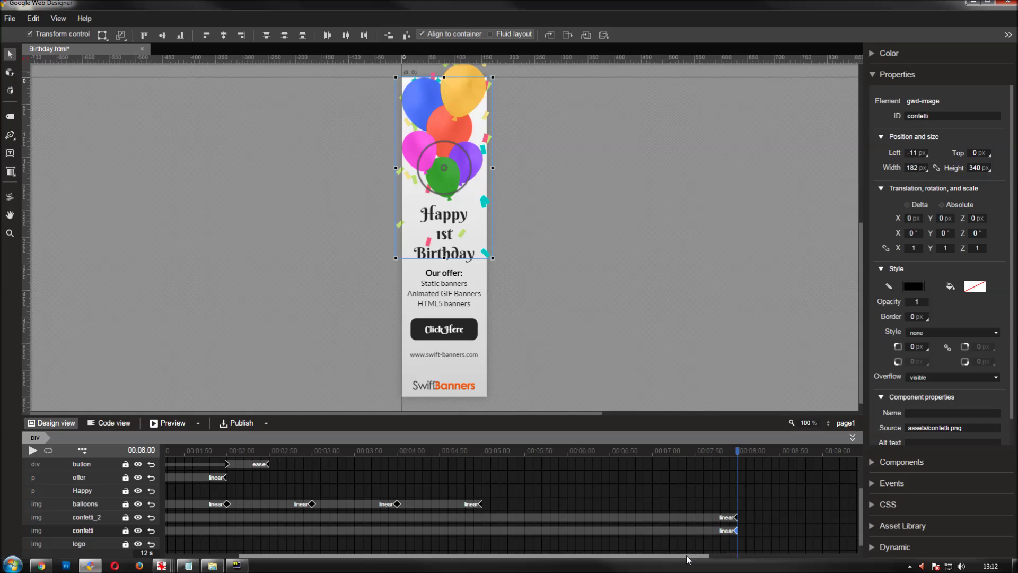
mouse_move(687, 560)
left_mouse_down()
mouse_move(582, 569)
mouse_move(596, 557)
mouse_move(670, 555)
left_mouse_up()
- Move both 8-second confetti keyframes 100 px downward, then deselect them
left_click(715, 517)
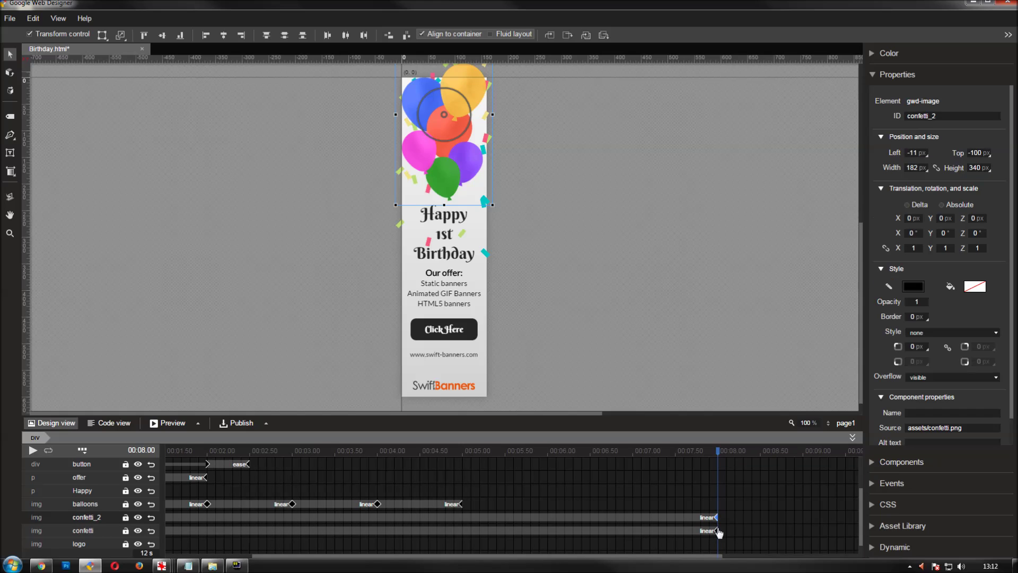
left_click(713, 530, "shift")
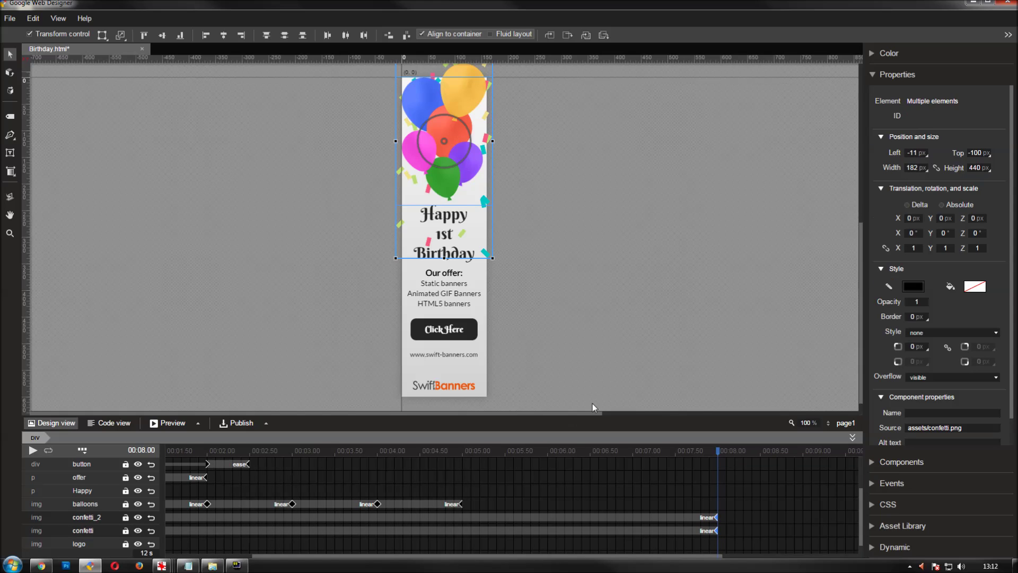
key("shift+Down")
key("shift+Down")
key("shift+Down")
key("shift+Down")
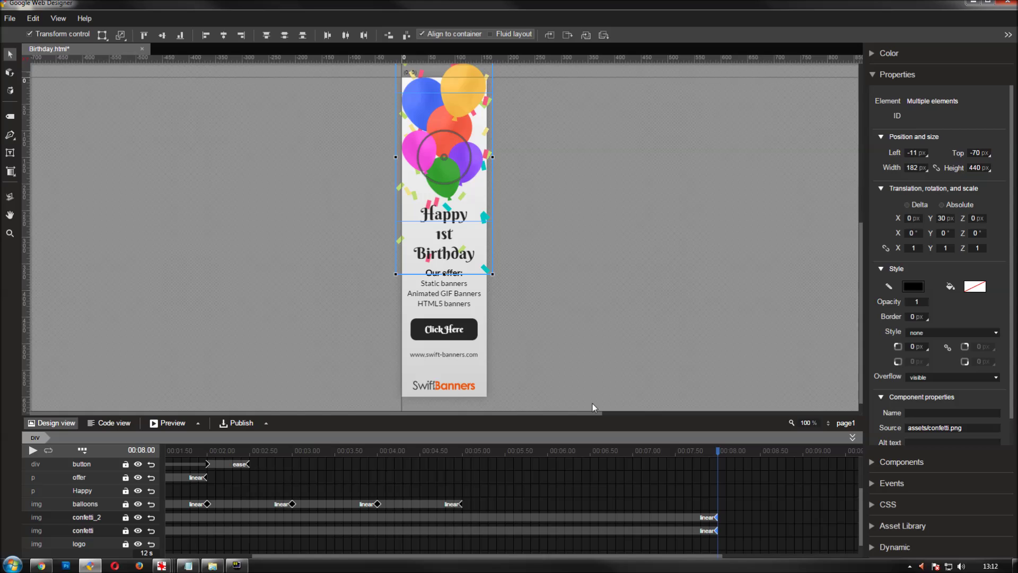
key("shift+Down")
key("shift+Down")
key("shift+Down")
key("shift+Down")
key("shift+Down")
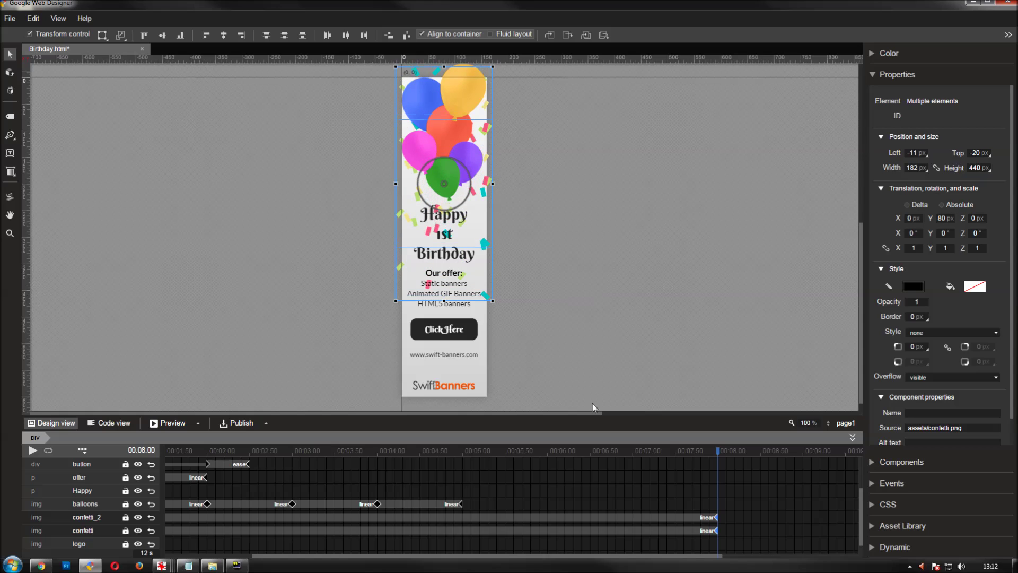
key("shift+Down")
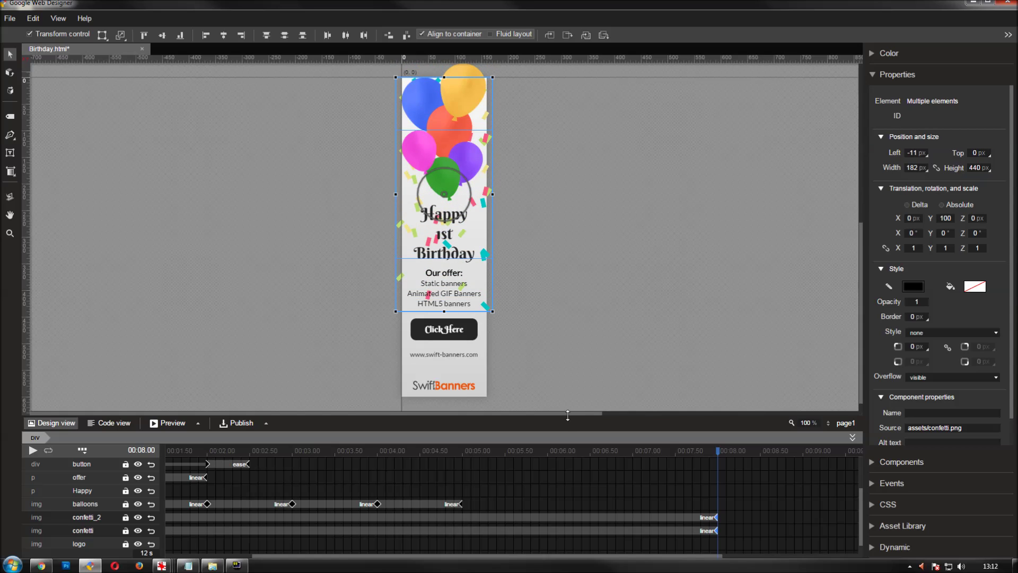
key("Escape")
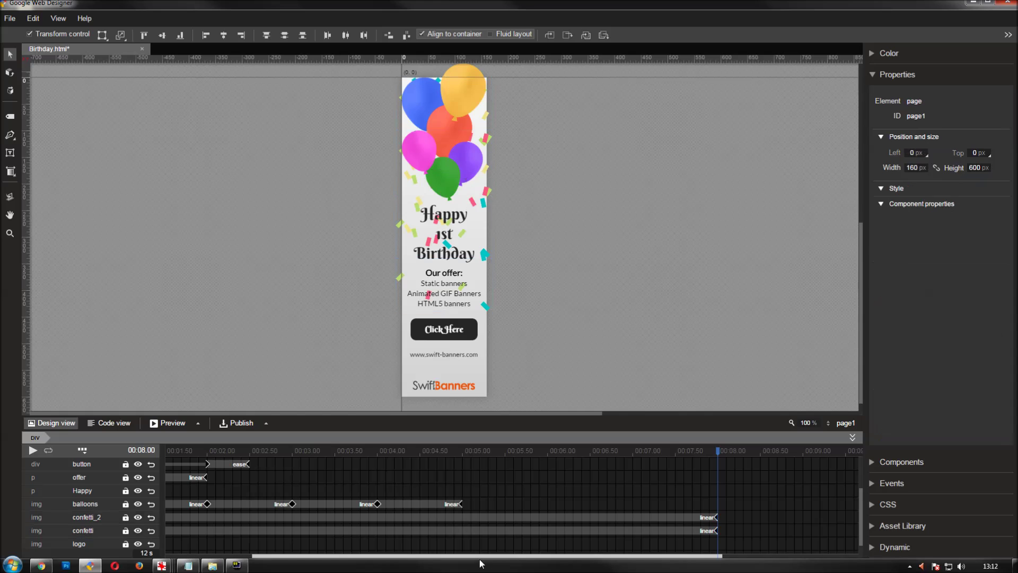
left_click_drag(480, 556, 317, 530)
left_click(171, 450)
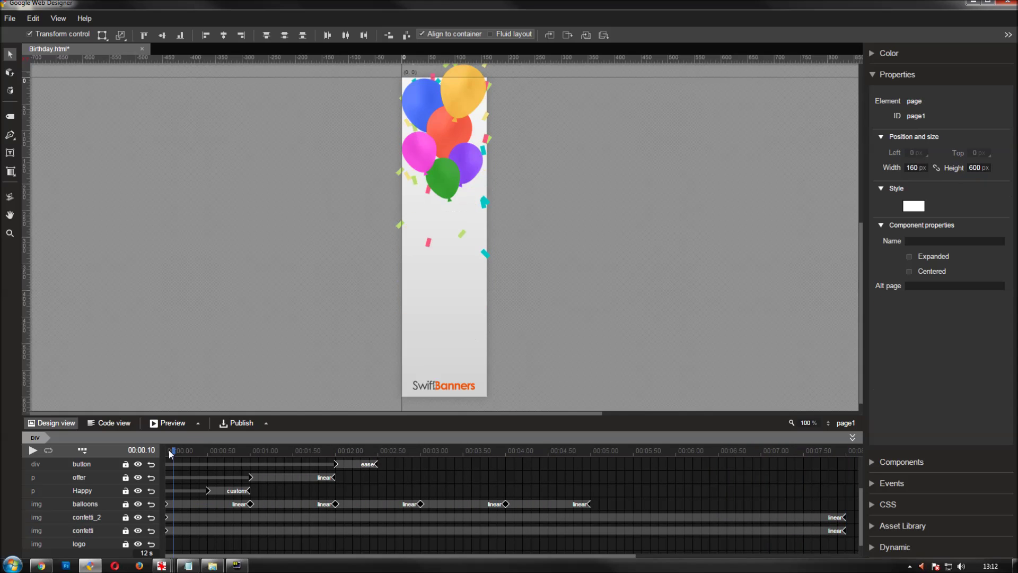
- Make the confetti_2 layer fully transparent at the start of the timeline
left_click(169, 450)
left_click_drag(195, 456, 157, 451)
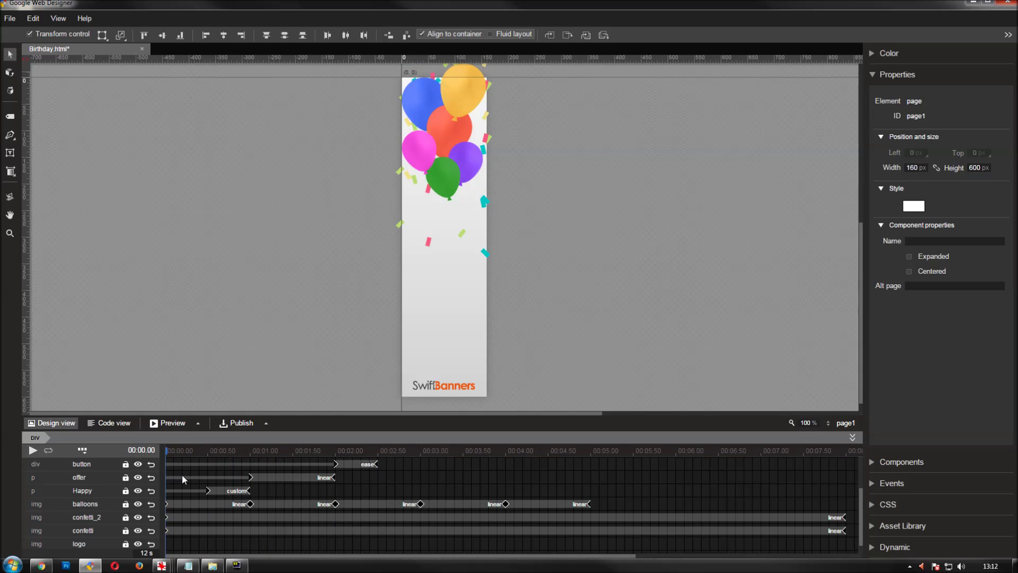
left_click(168, 522)
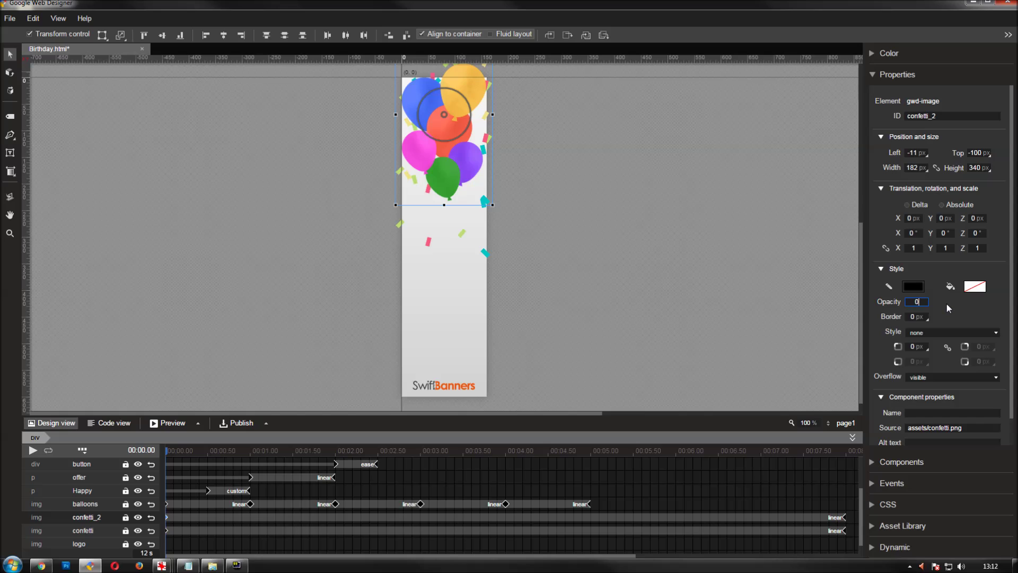
key("Return")
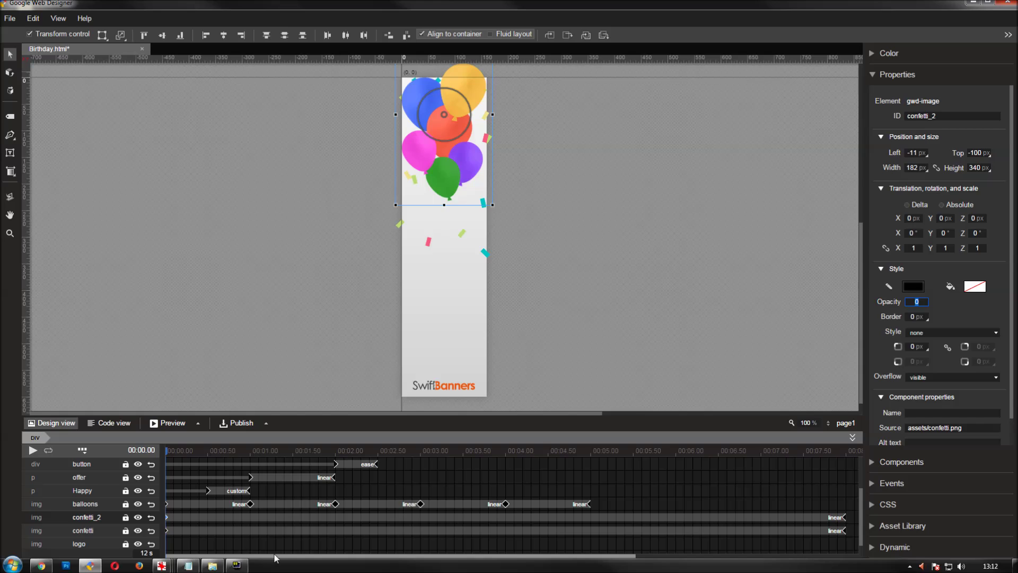
- Set confetti opacity to 0 and confetti_2 opacity to 1 at their 8-second keyframes
left_click_drag(273, 555, 445, 552)
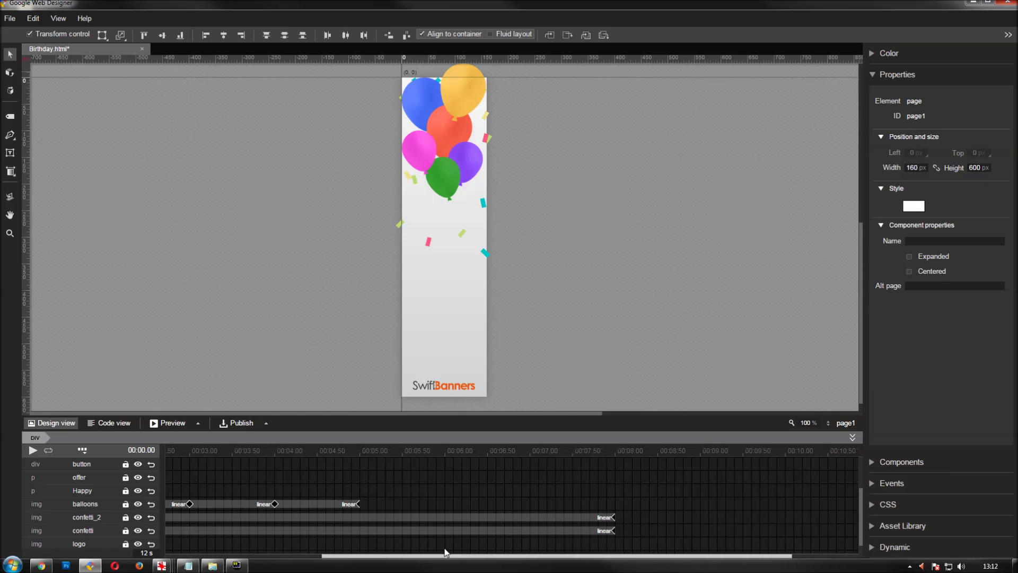
left_click(614, 530)
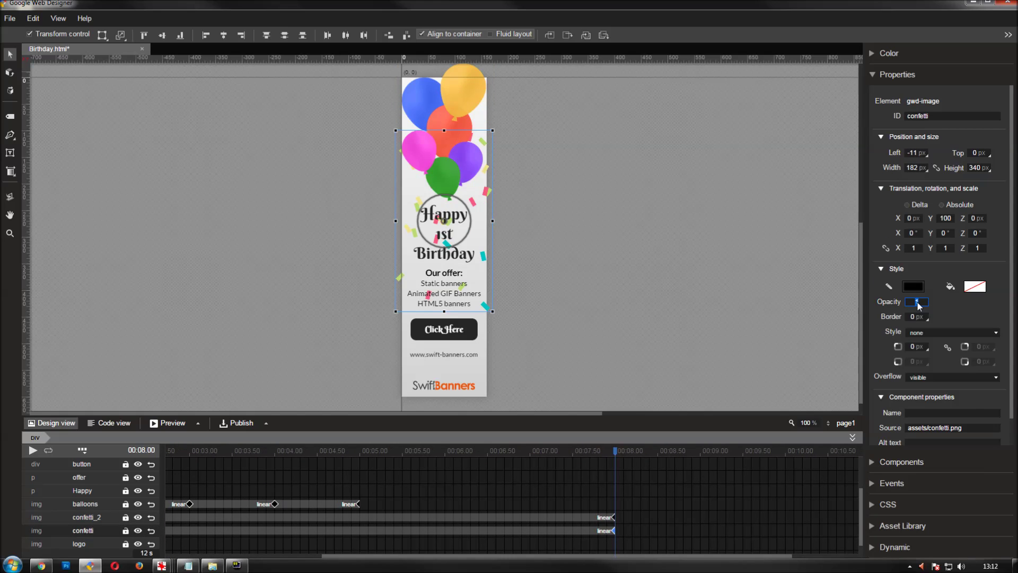
type("0")
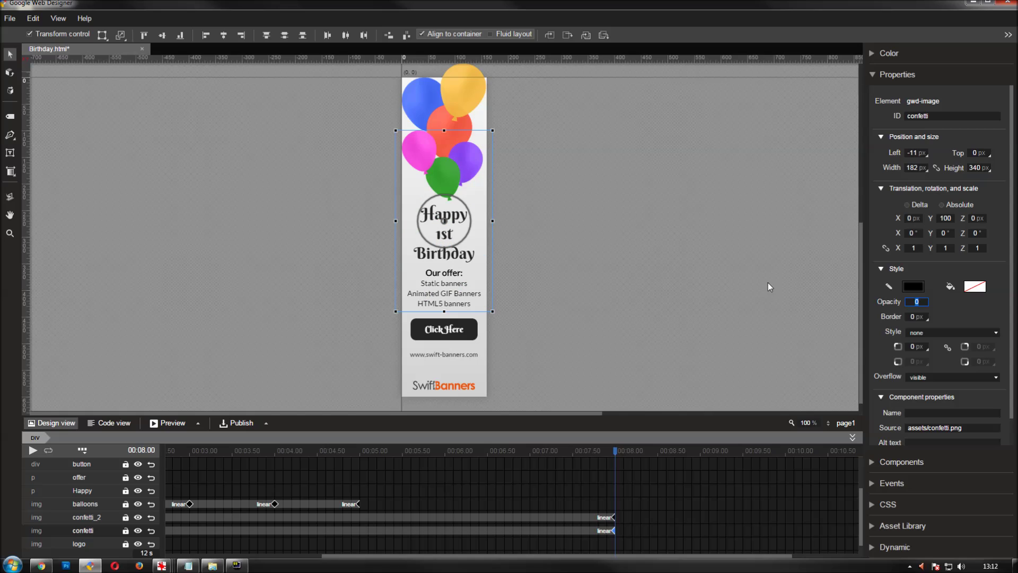
left_click(614, 517)
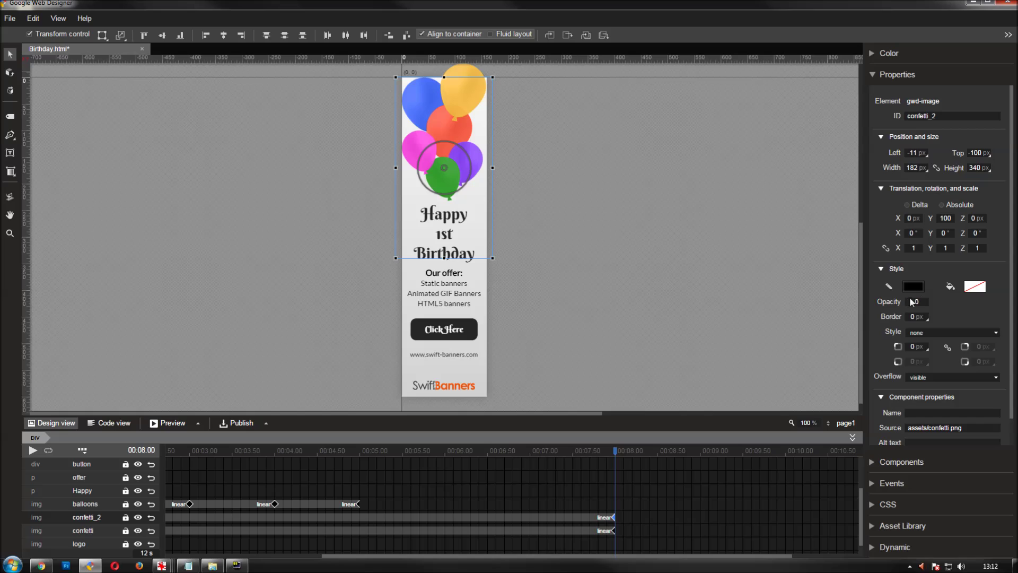
type("1")
key("Return")
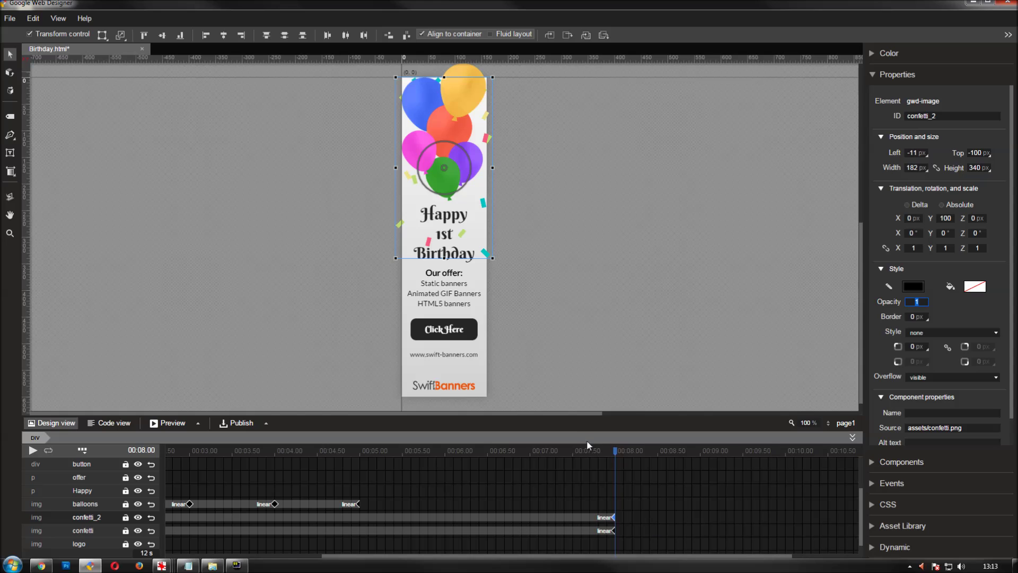
- Rename the label at 0 seconds to AnimationStart
left_click_drag(543, 558, 387, 558)
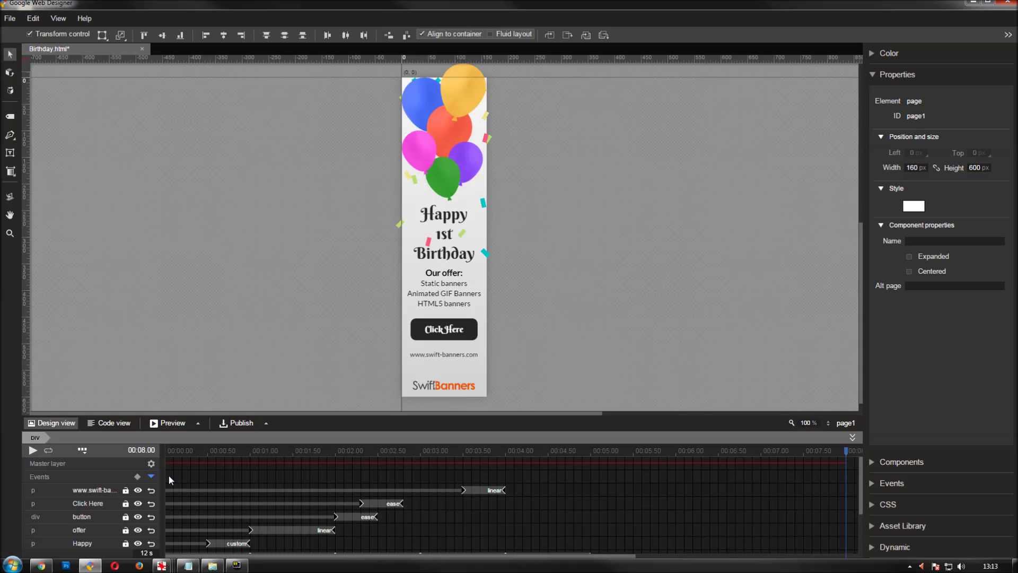
left_click(166, 474)
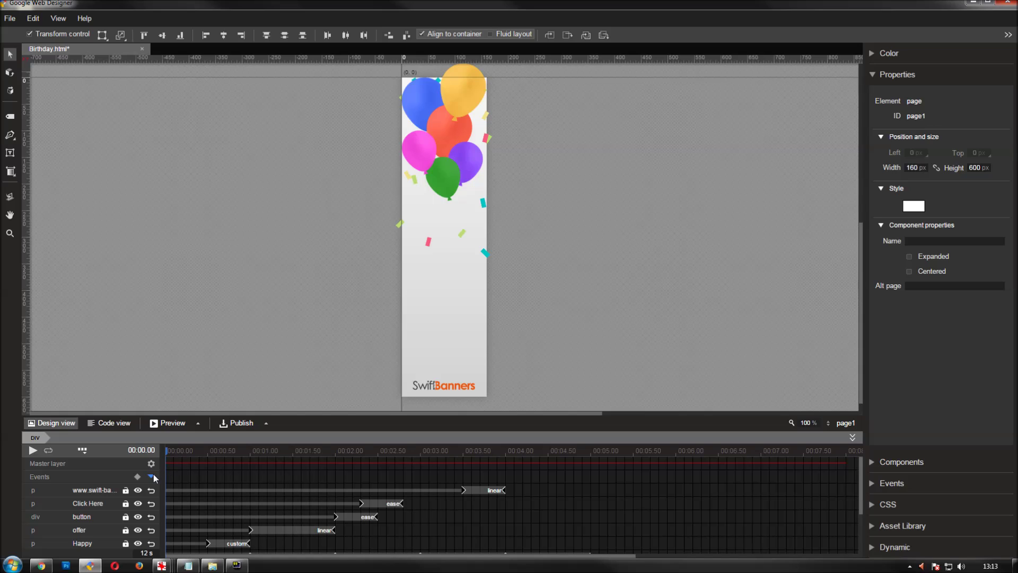
right_click(172, 471)
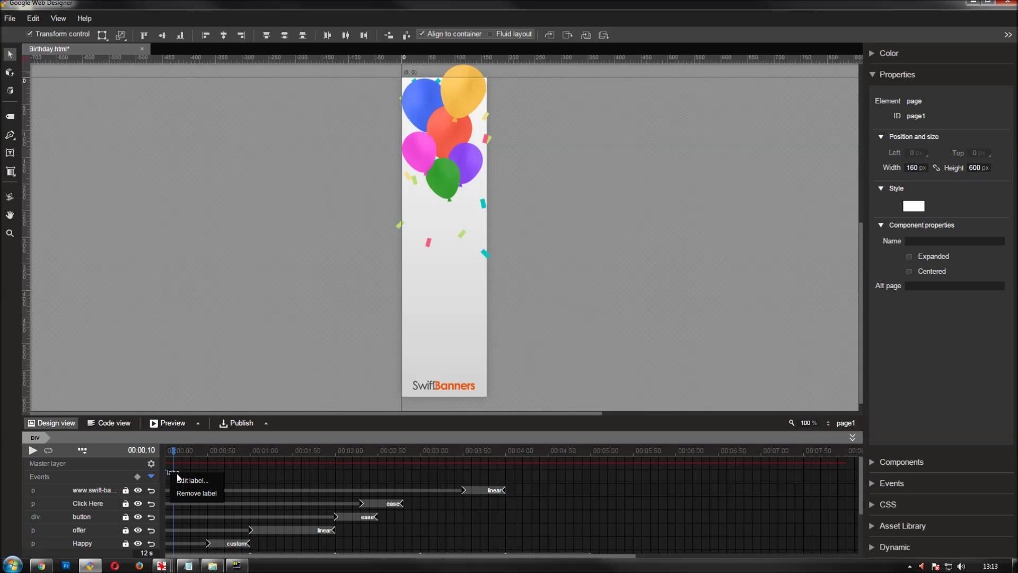
left_click(187, 481)
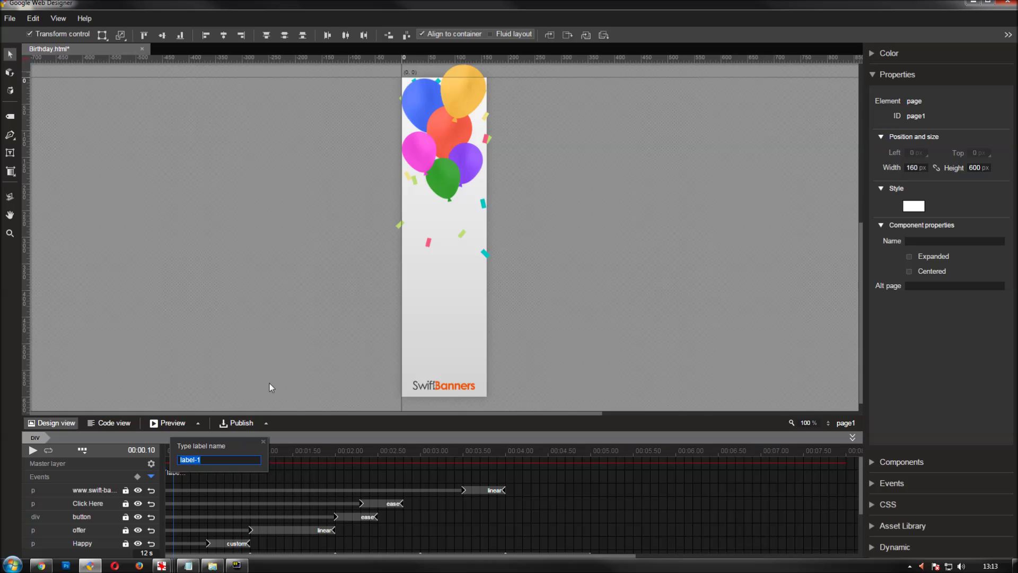
type("AnimationStart")
key("Return")
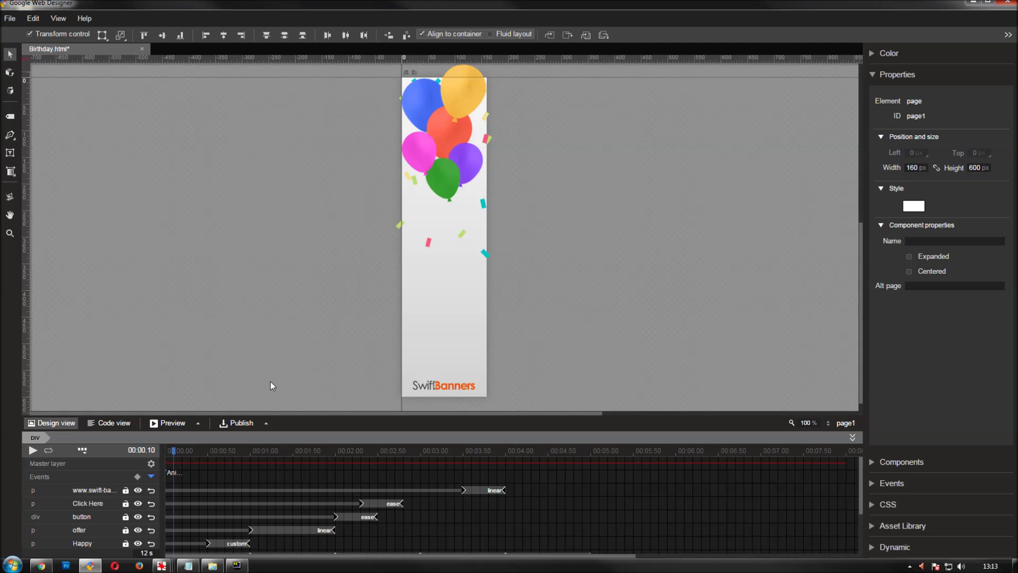
- Add a timeline event at the 8-second mark
left_click_drag(541, 557, 619, 557)
right_click(729, 476)
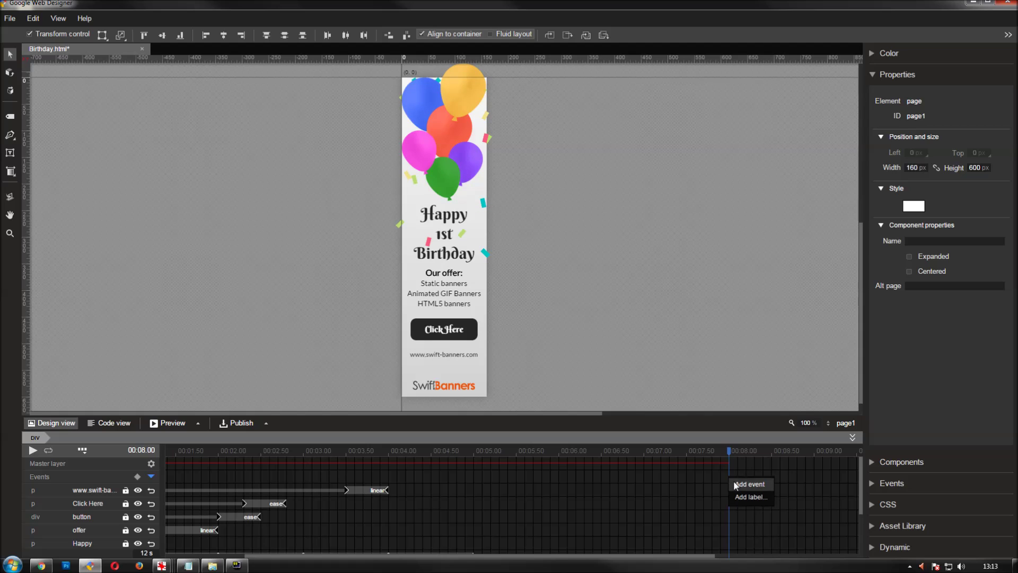
left_click(734, 478)
- Rename the 8-second event to AnimationEnd
left_click(733, 475)
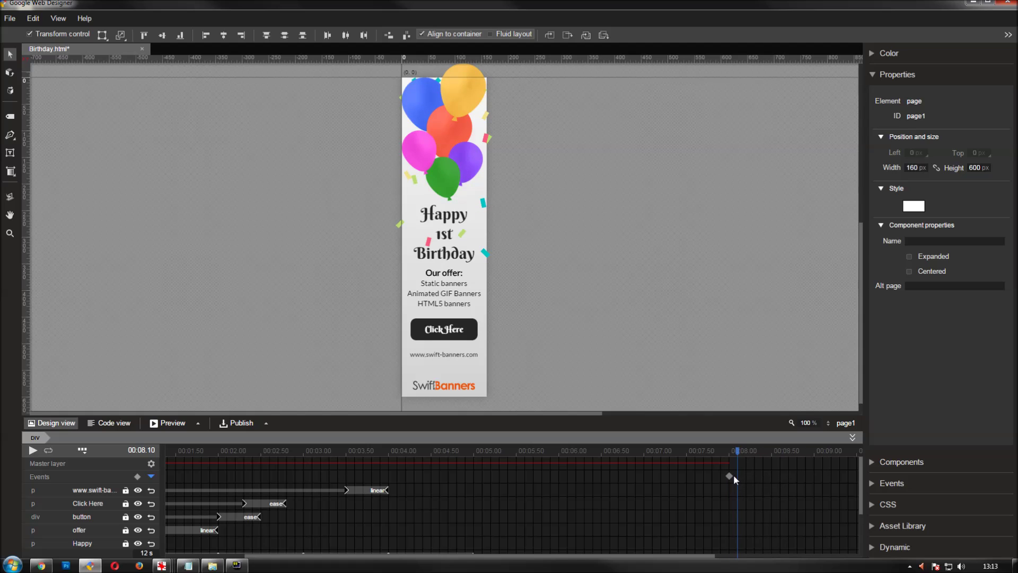
right_click(733, 476)
left_click(733, 477)
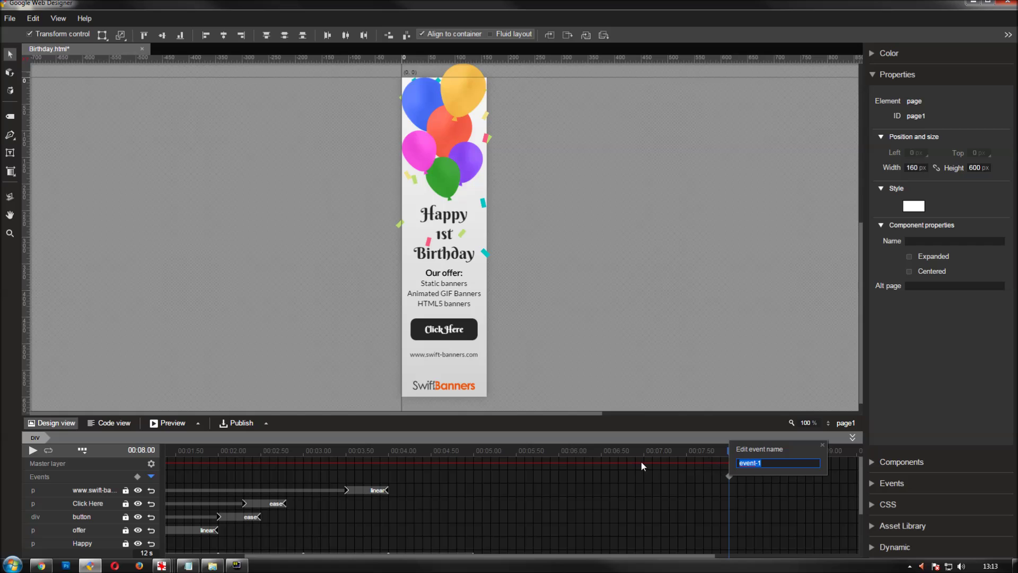
type("Animatio")
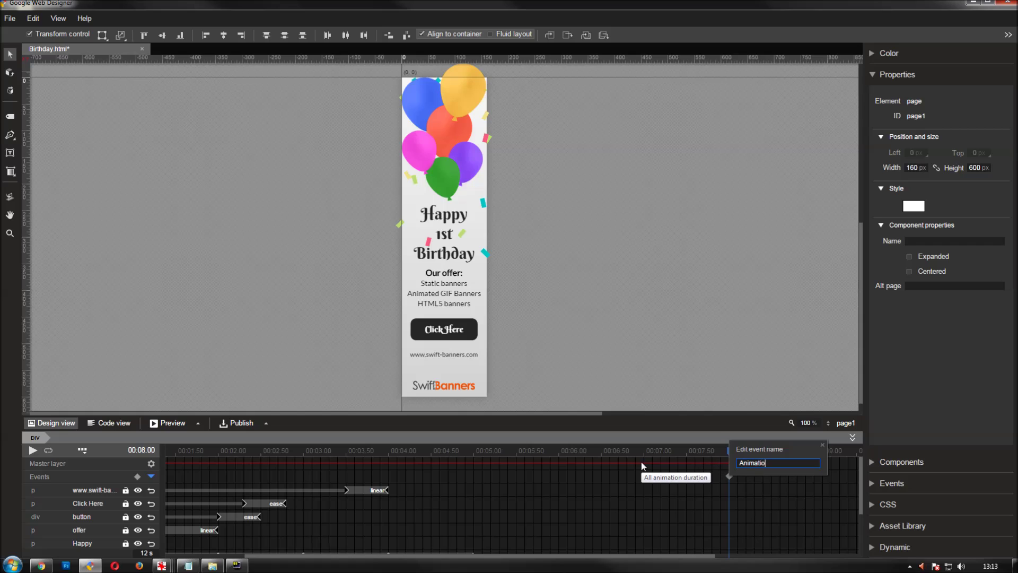
type("nEnd")
key("Return")
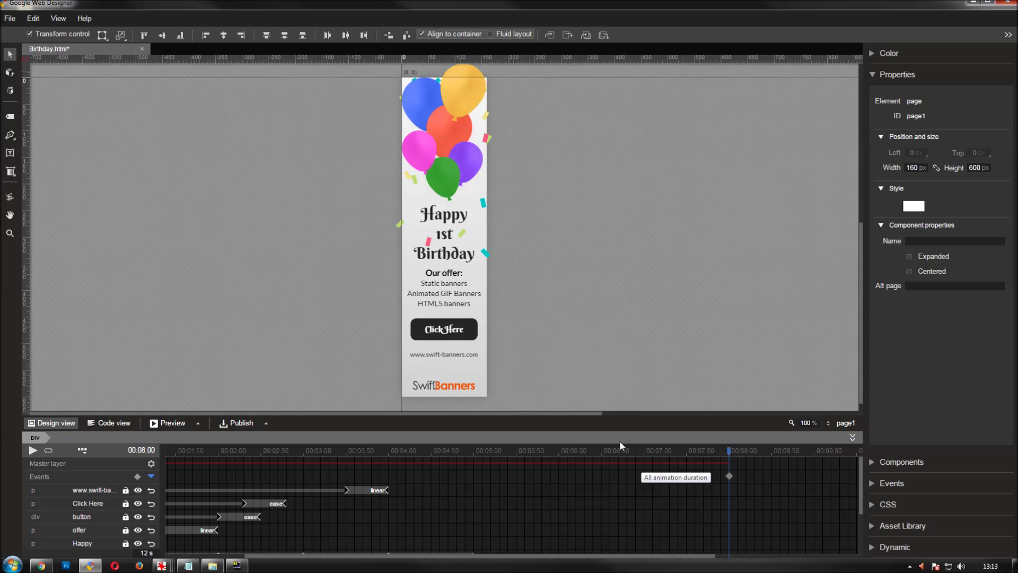
- Give AnimationEnd a Timeline gotoAndPlay action on page1 to label AnimationStart
double_click(729, 476)
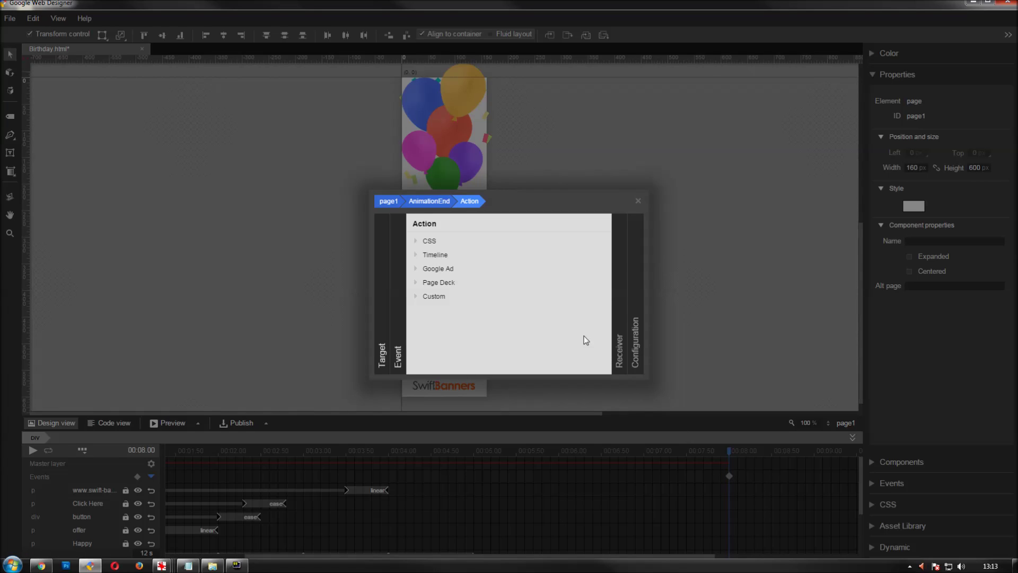
left_click(480, 257)
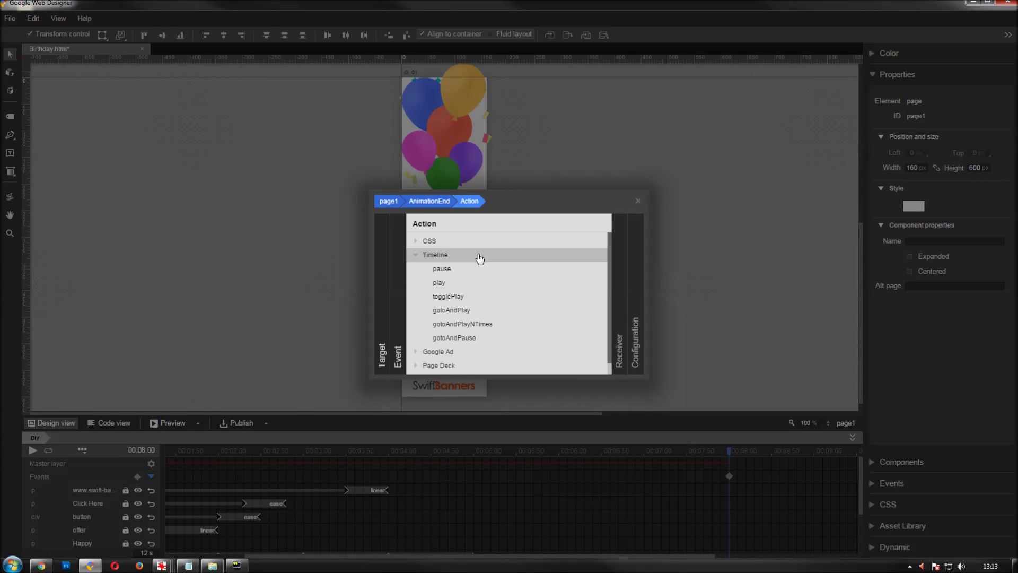
left_click(472, 310)
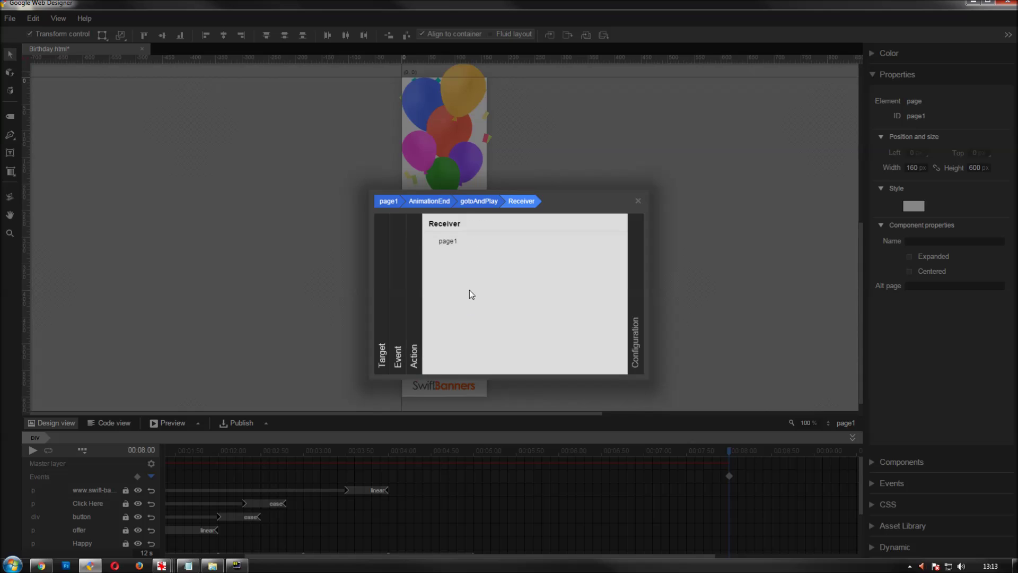
left_click(477, 244)
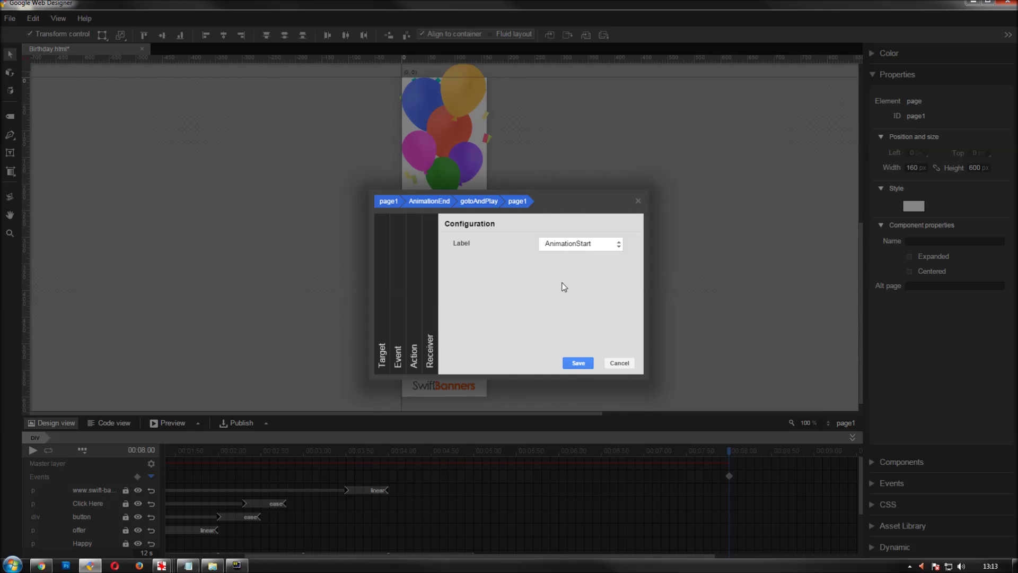
left_click(580, 362)
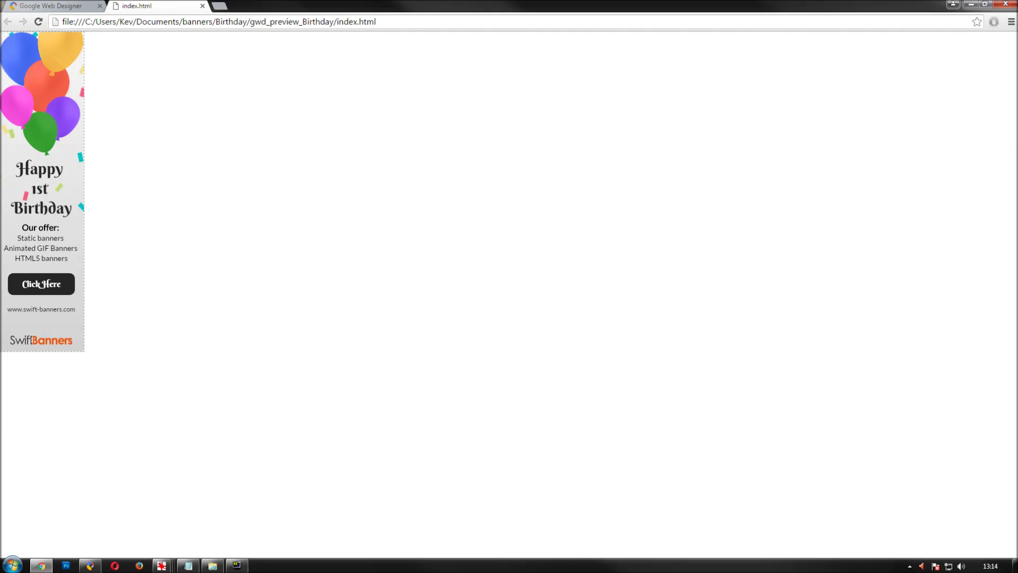
- Close the index.html preview tab and hide Chrome to return to Google Web Designer
left_click(202, 5)
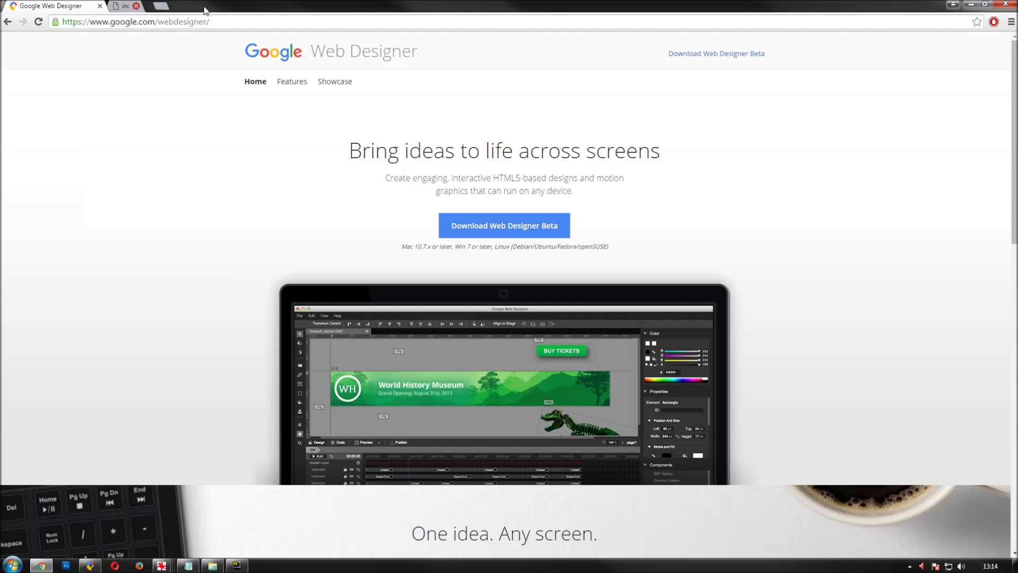
left_click(972, 5)
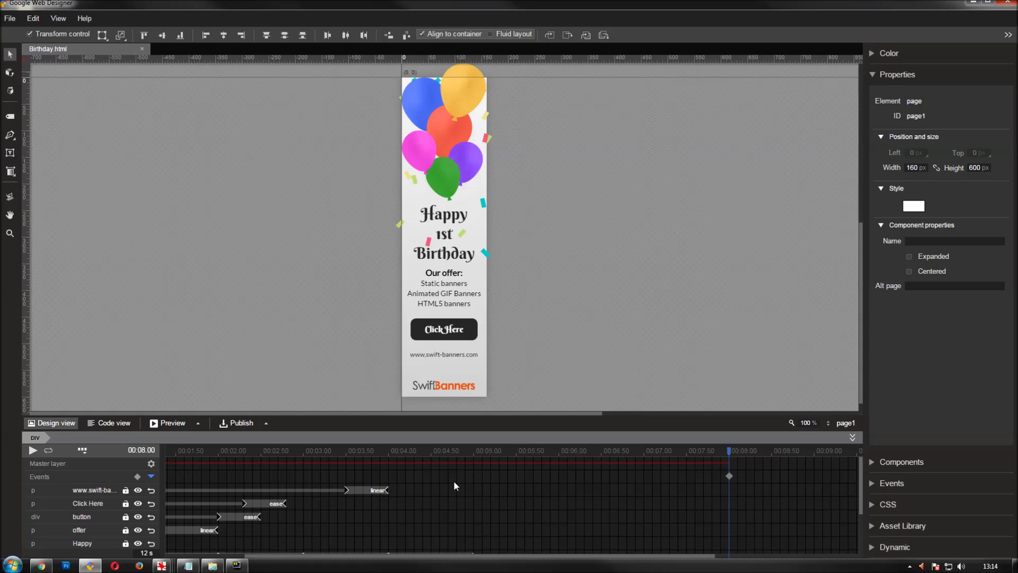
left_click(873, 75)
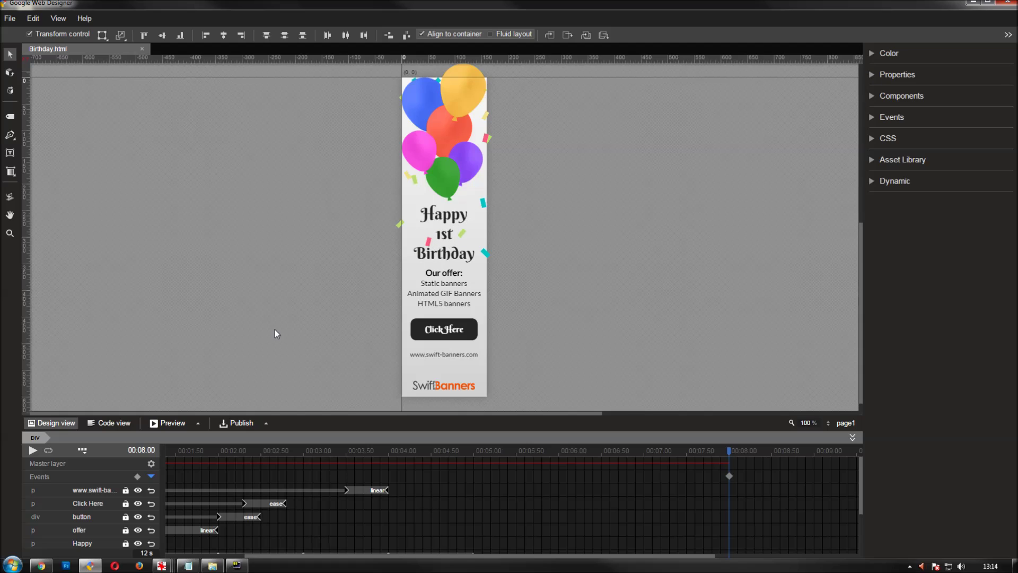
left_click(109, 424)
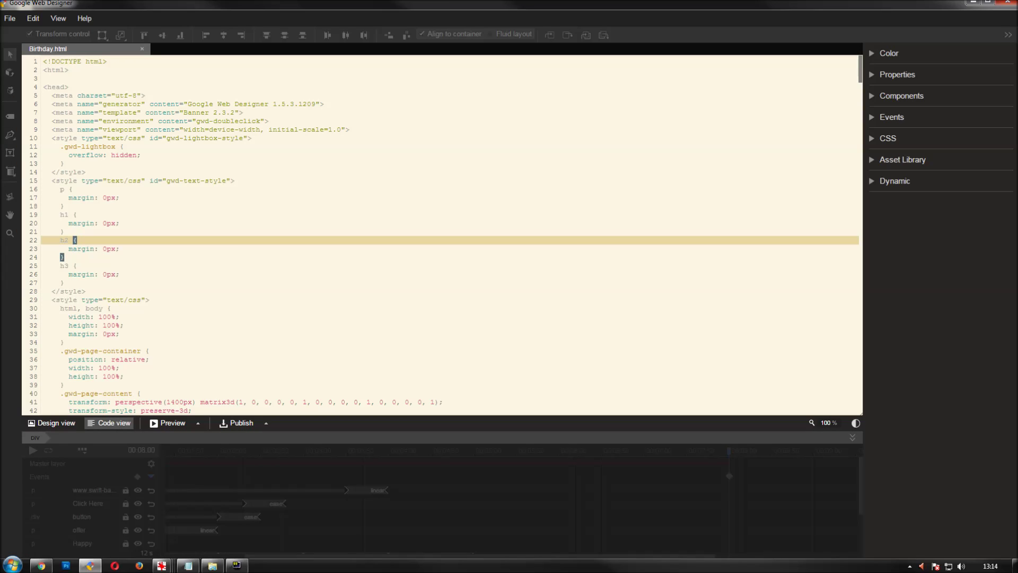
key("ctrl+f")
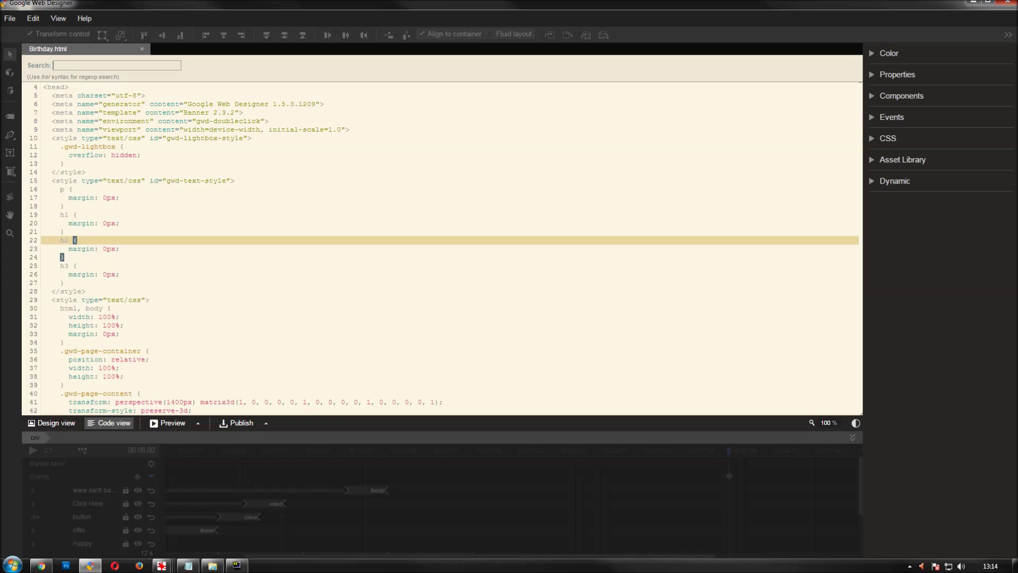
type("1st")
key("Return")
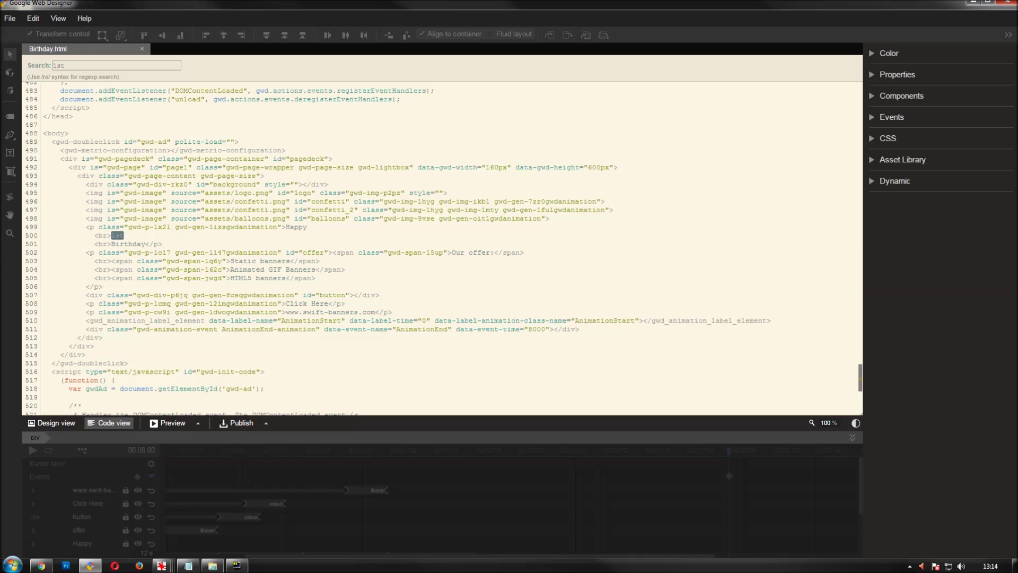
key("Escape")
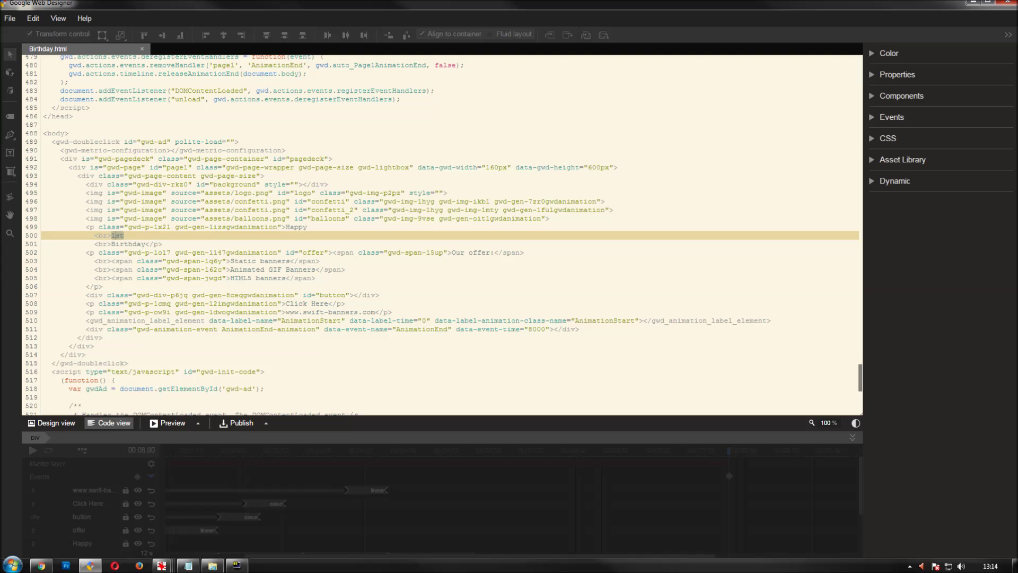
key("BackSpace")
type("1<sup>st</sup>")
double_click(198, 252)
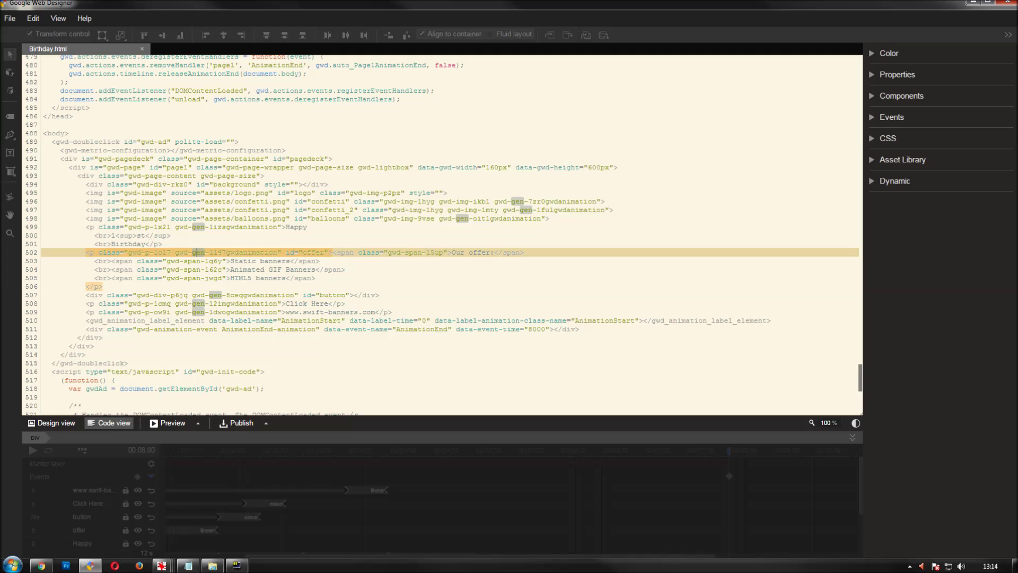
left_click(59, 422)
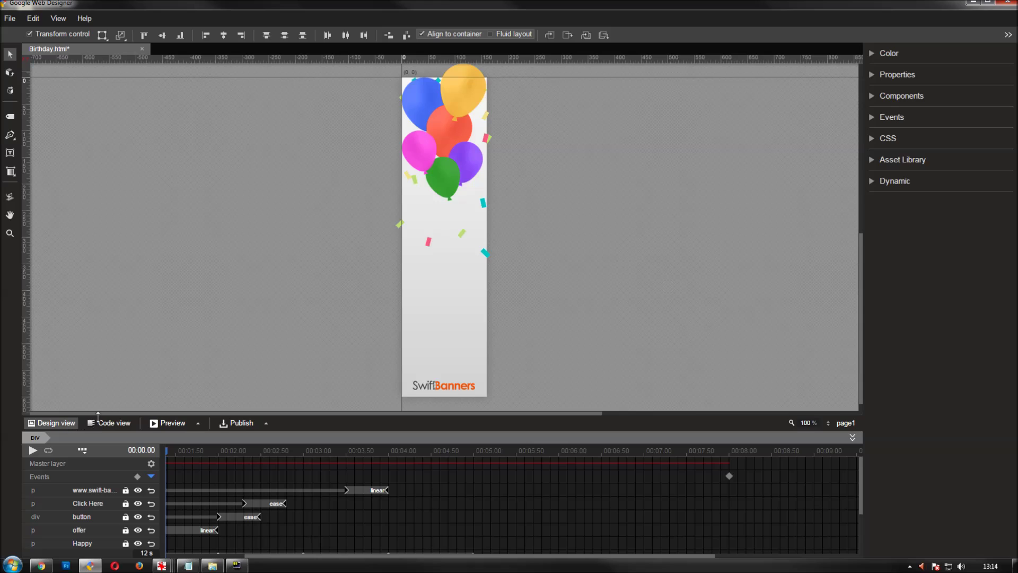
left_click_drag(167, 454, 221, 454)
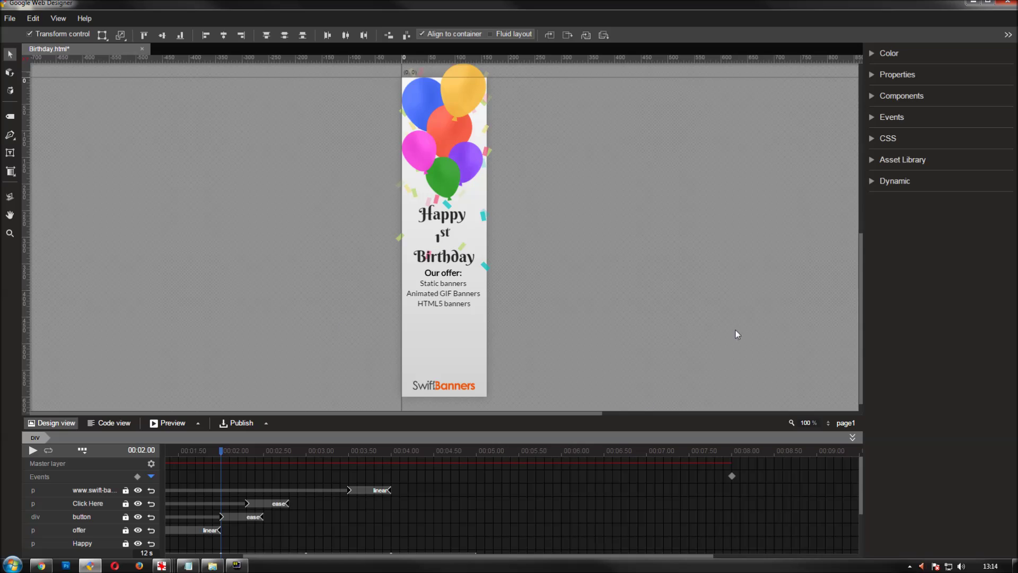
- Place a Tap Area component on the banner and give it the ID taparea
left_click(873, 95)
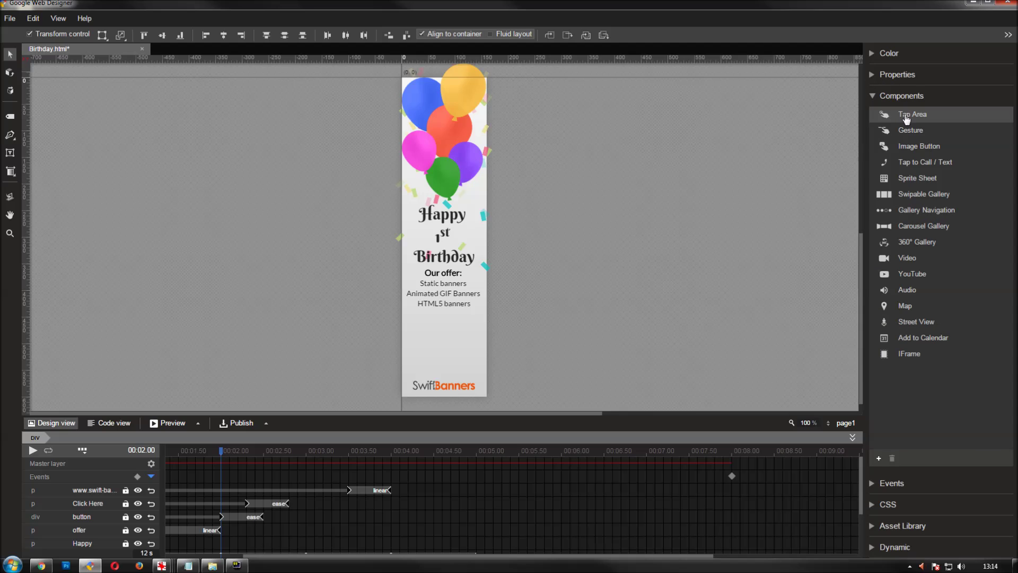
left_click_drag(906, 119, 419, 124)
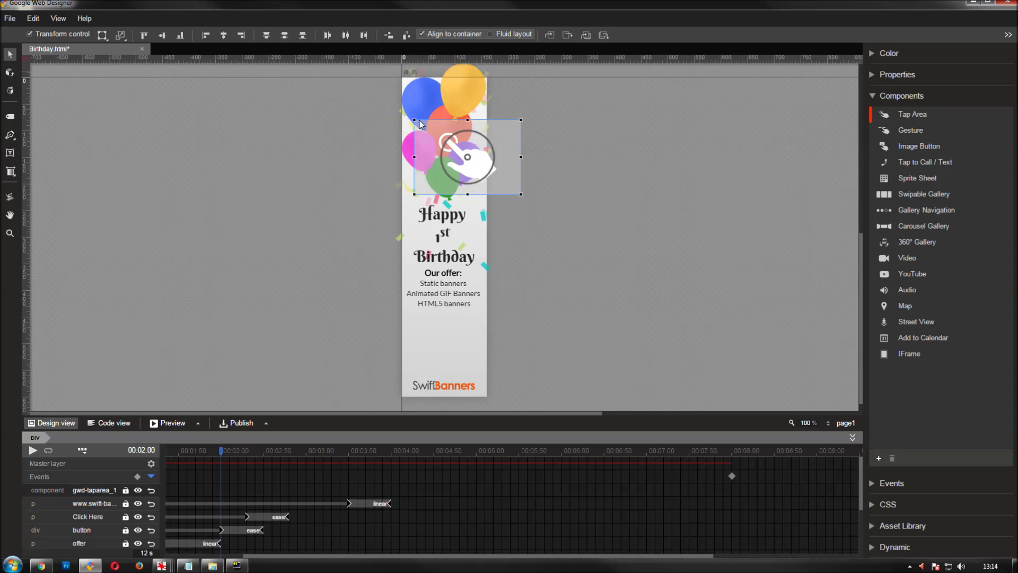
left_click(874, 94)
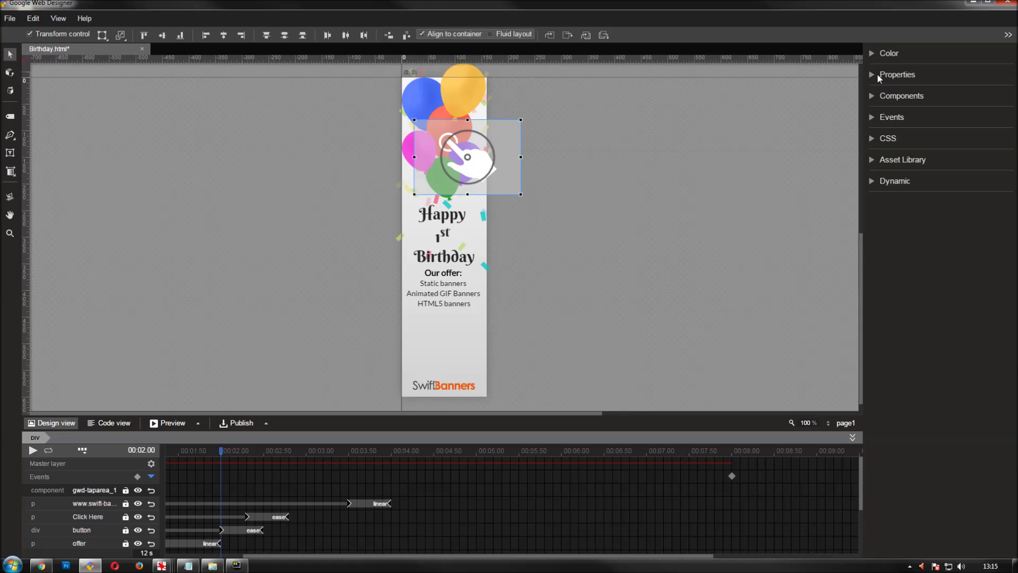
left_click(873, 74)
left_click(940, 116)
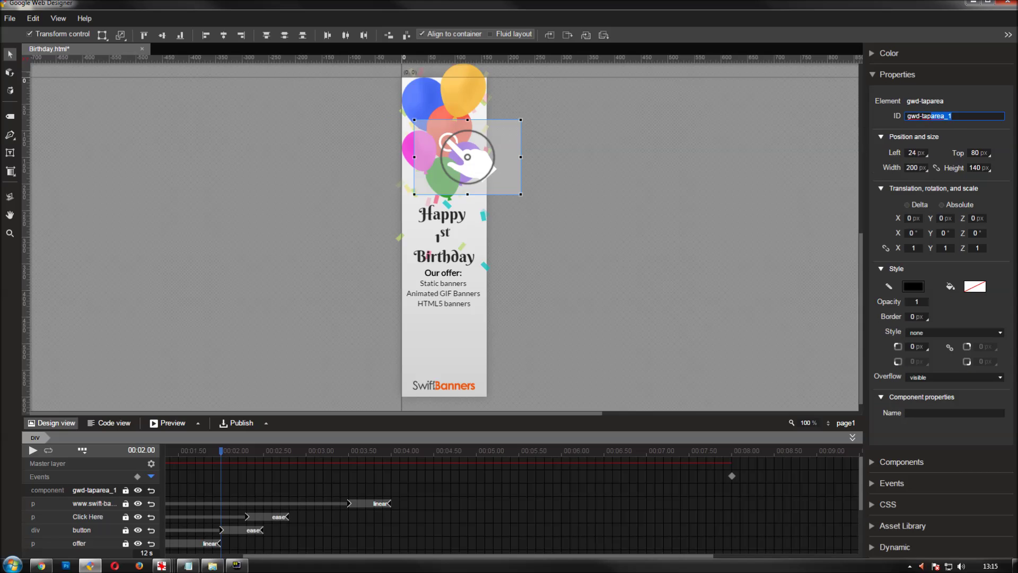
type("taparea")
key("Return")
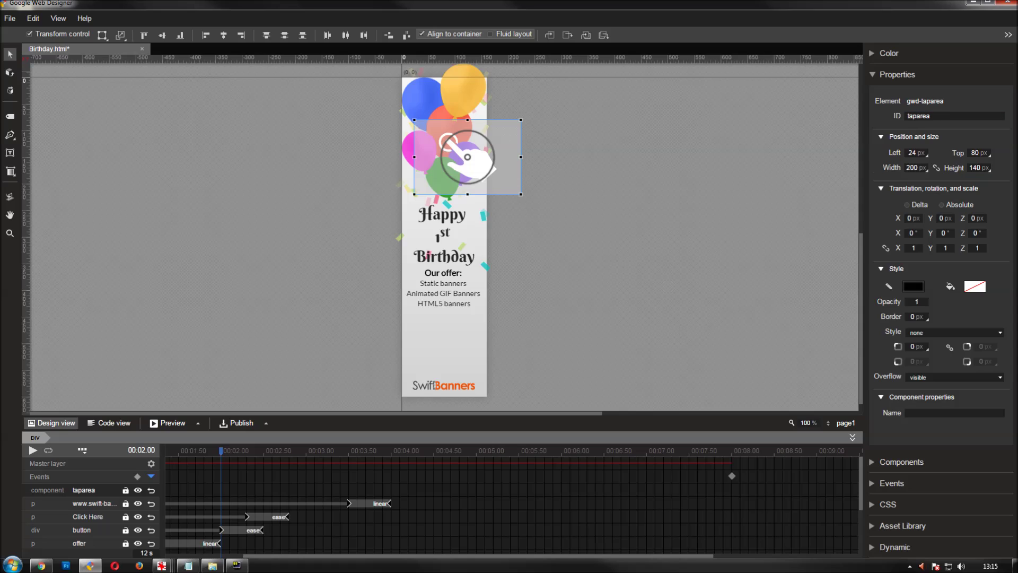
- Position the tap area at left 0, top 0 with size 160 x 600 px
left_click(921, 157)
type("0")
key("Tab")
type("0")
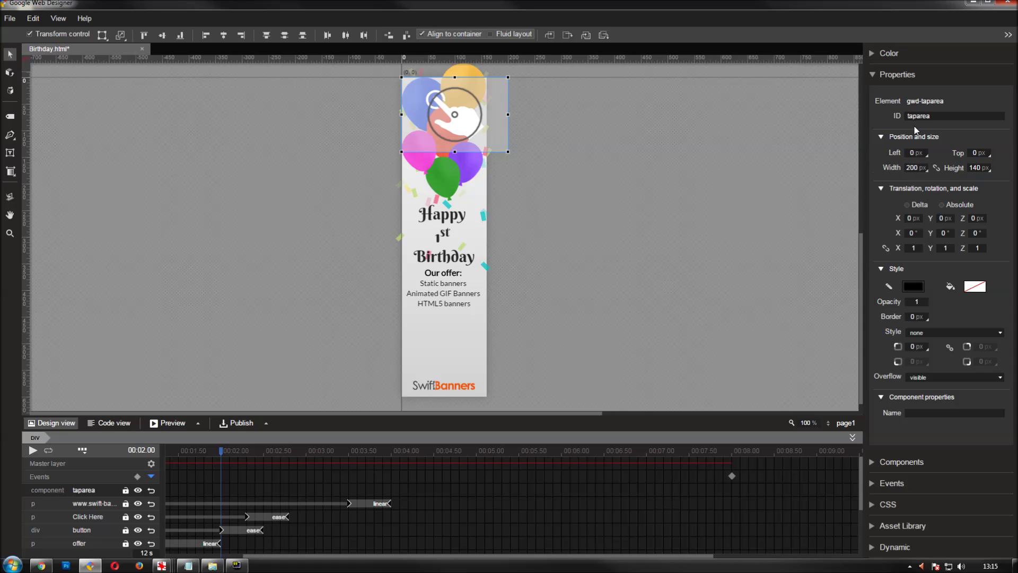
key("Tab")
type("160")
key("Tab")
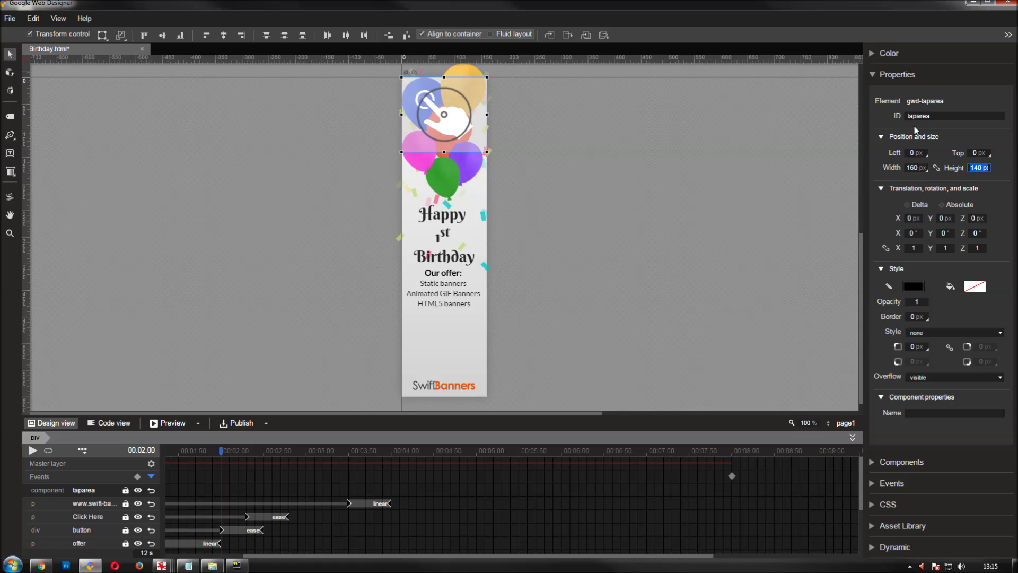
type("600")
key("Return")
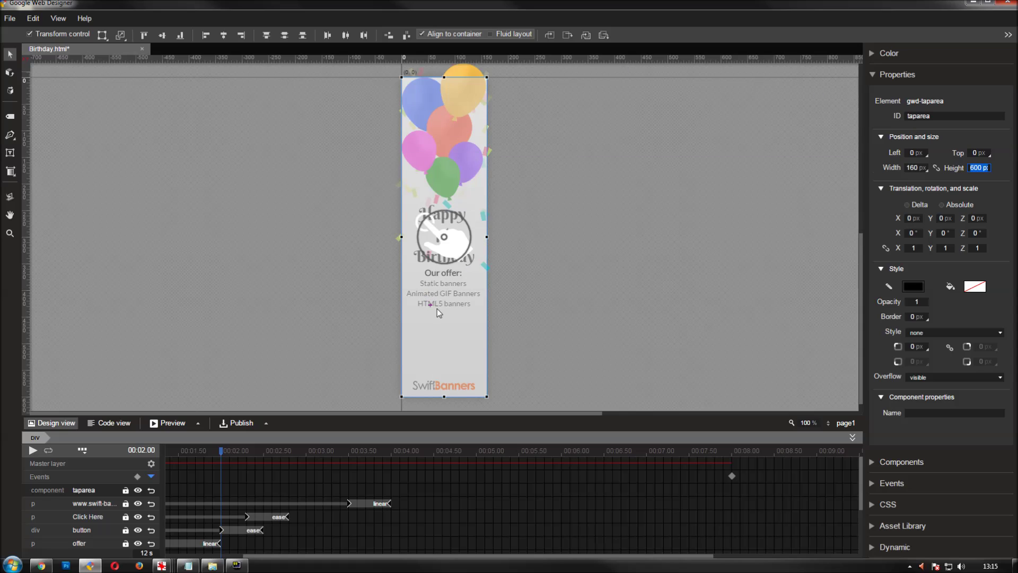
right_click(448, 321)
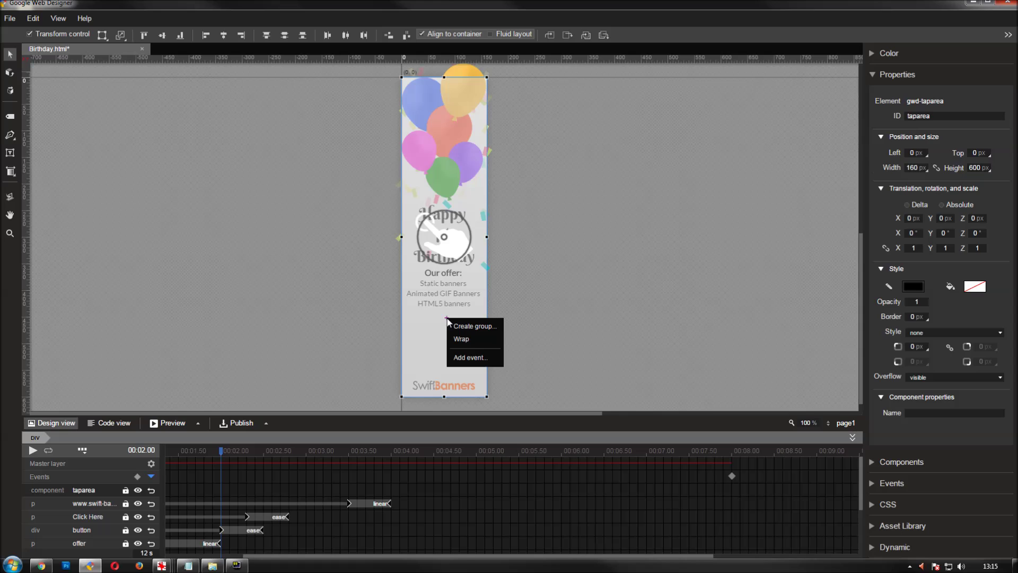
left_click(466, 357)
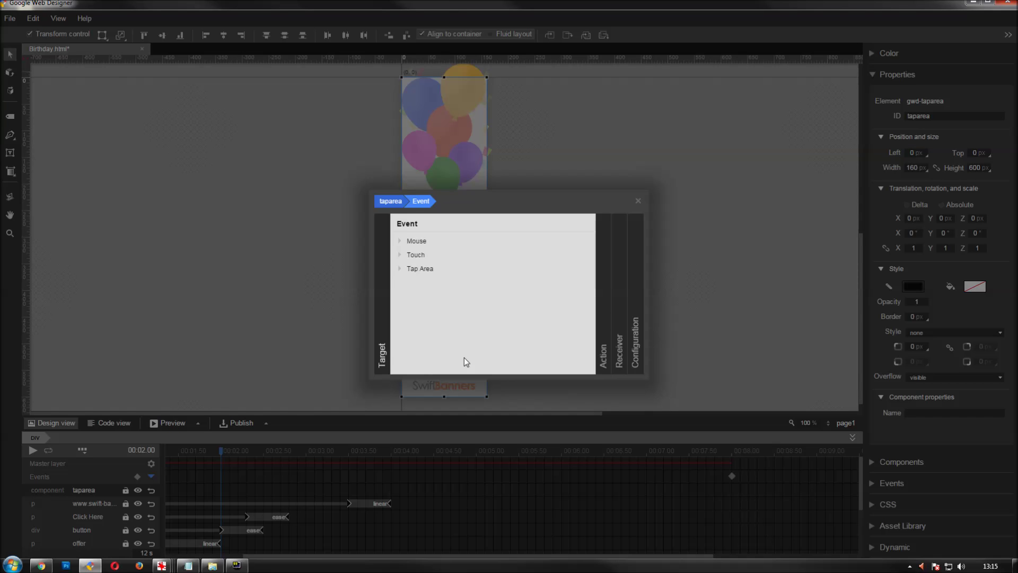
left_click(445, 275)
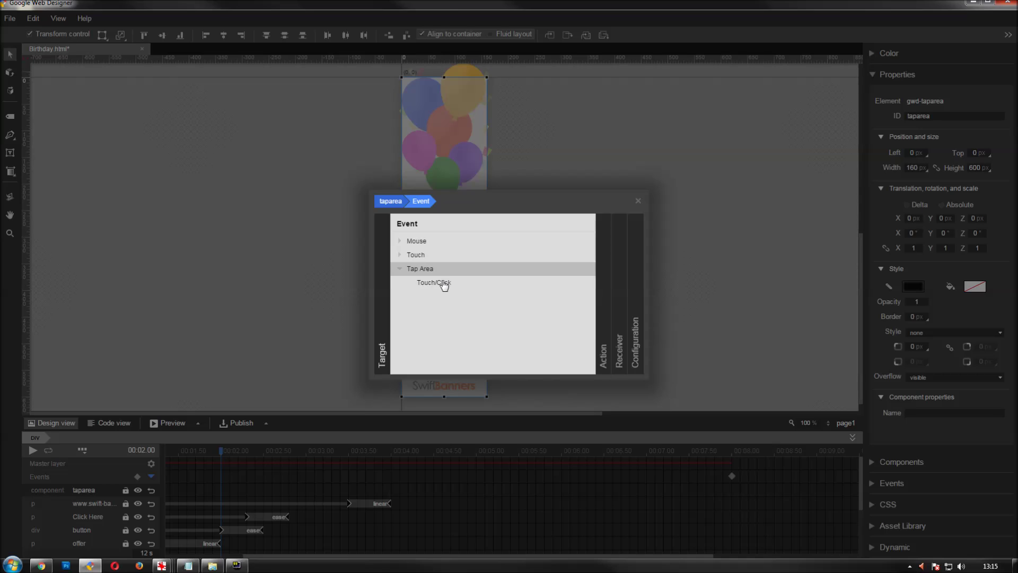
left_click(446, 282)
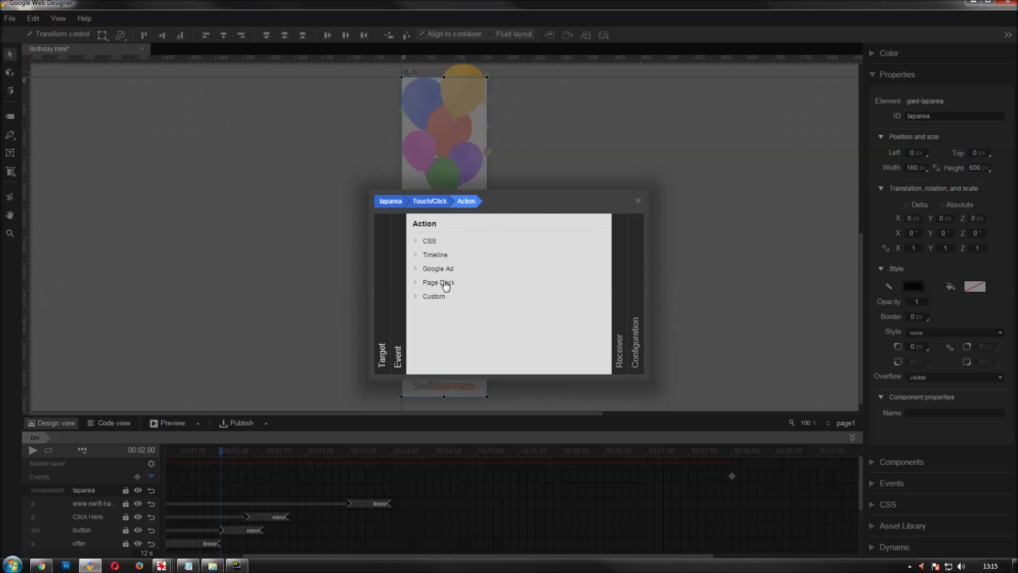
left_click(455, 273)
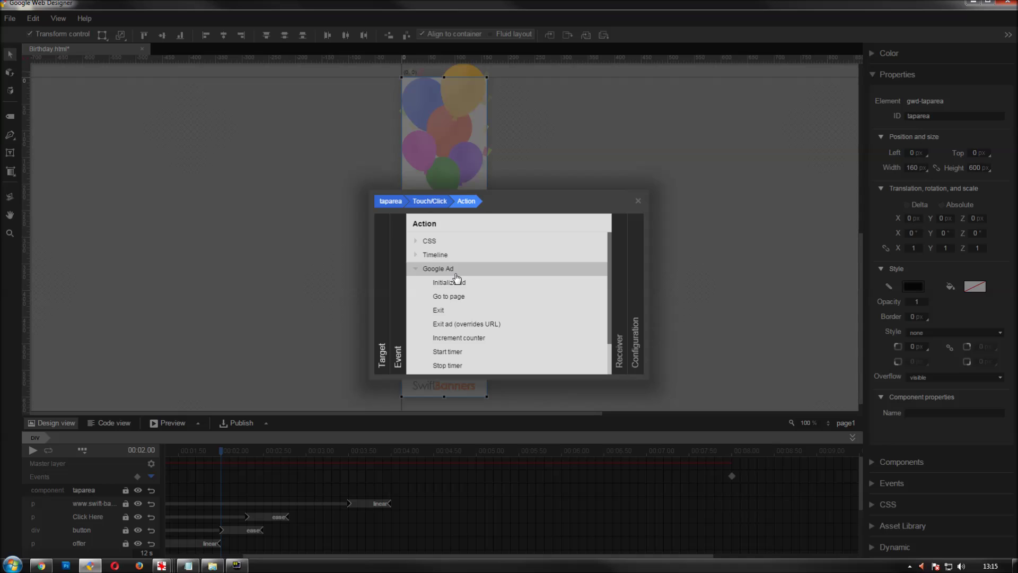
left_click(460, 311)
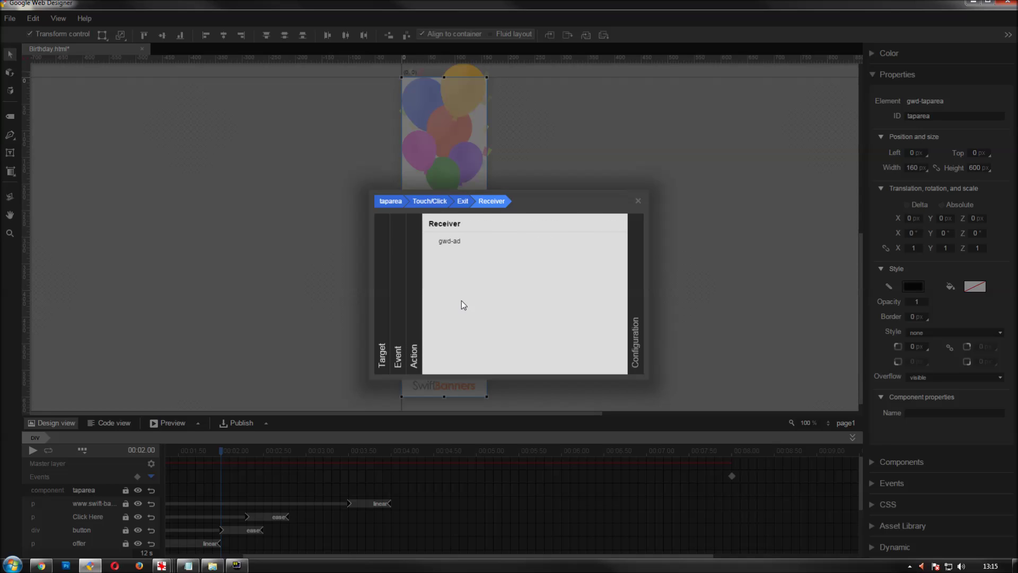
left_click(472, 243)
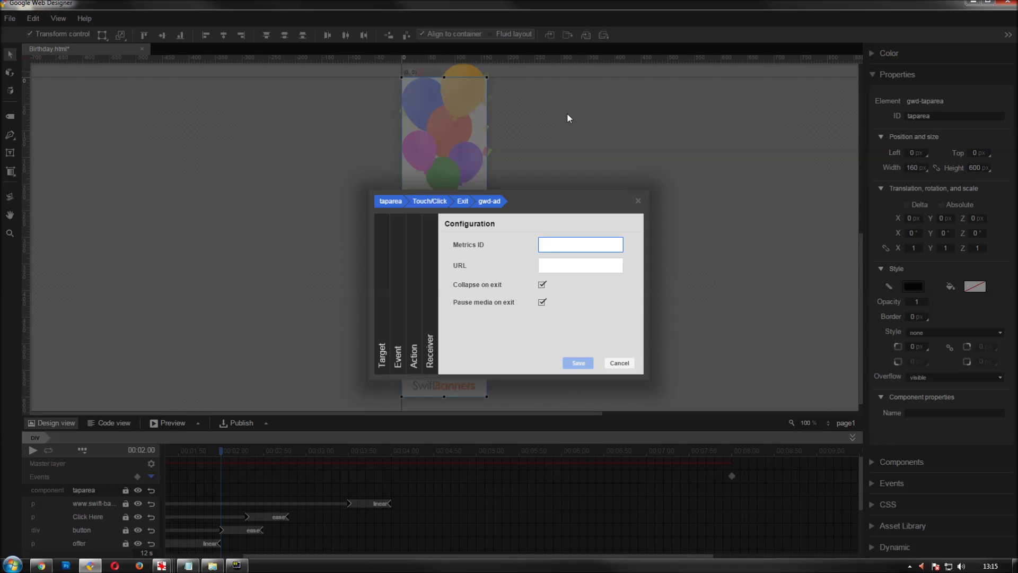
type("Id")
key("Tab")
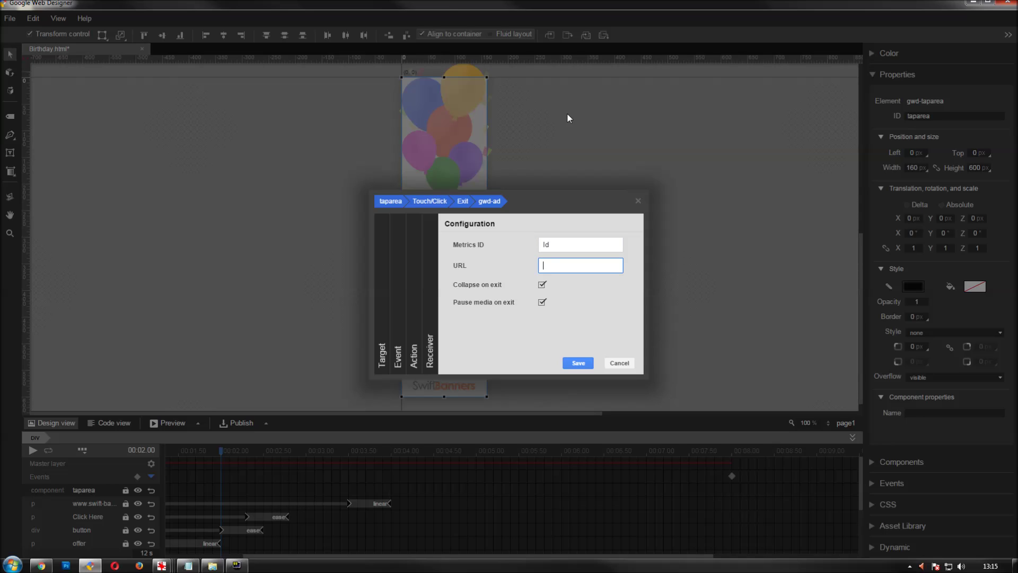
type("http")
type("://www")
type(".swift")
type("-banners")
type(".com")
left_click(573, 362)
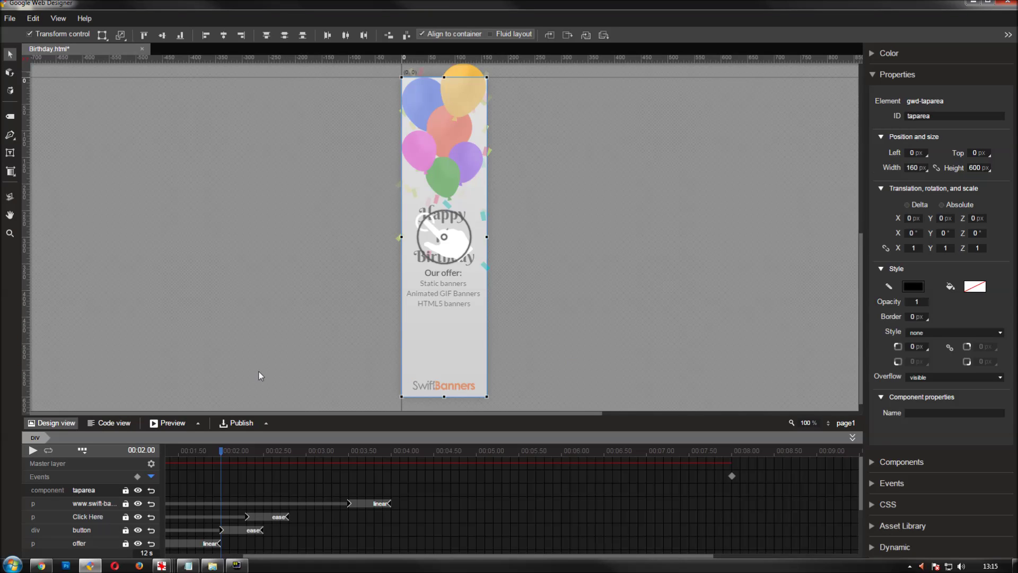
- Preview the banner in Chrome, confirm tapping it opens swift-banners.com, then return to the preview tab
left_click(199, 422)
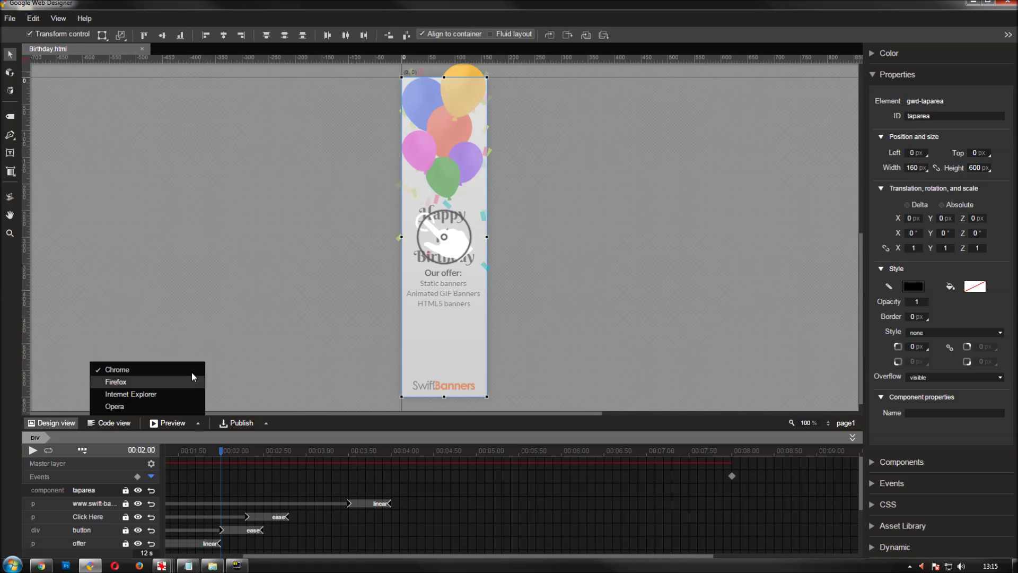
left_click(192, 369)
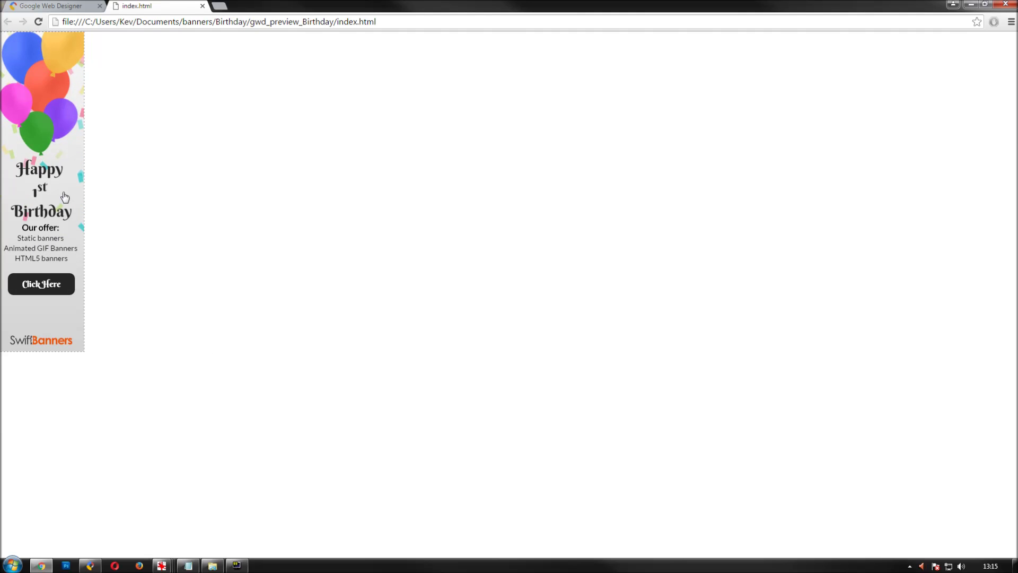
left_click(73, 153)
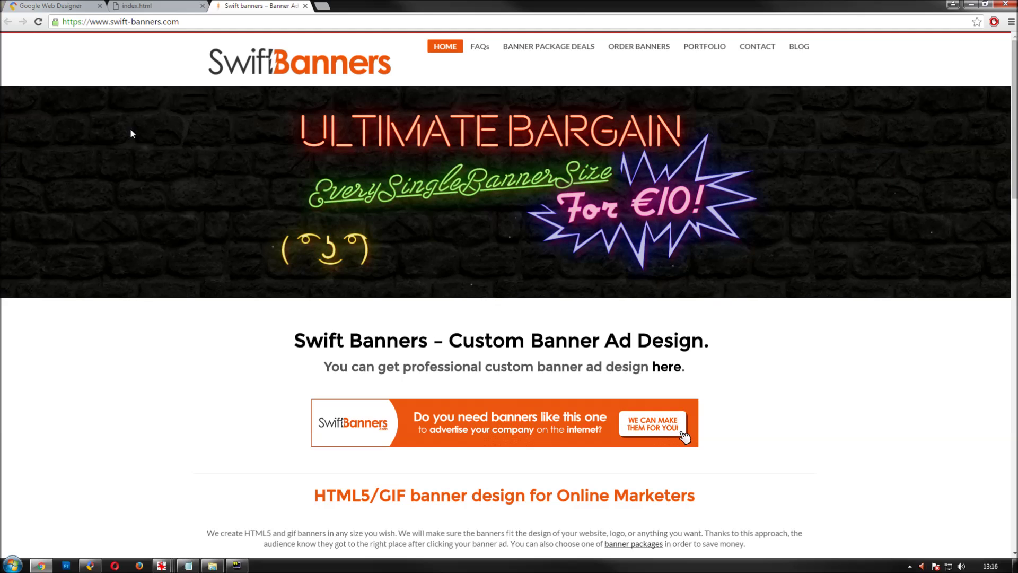
left_click(182, 5)
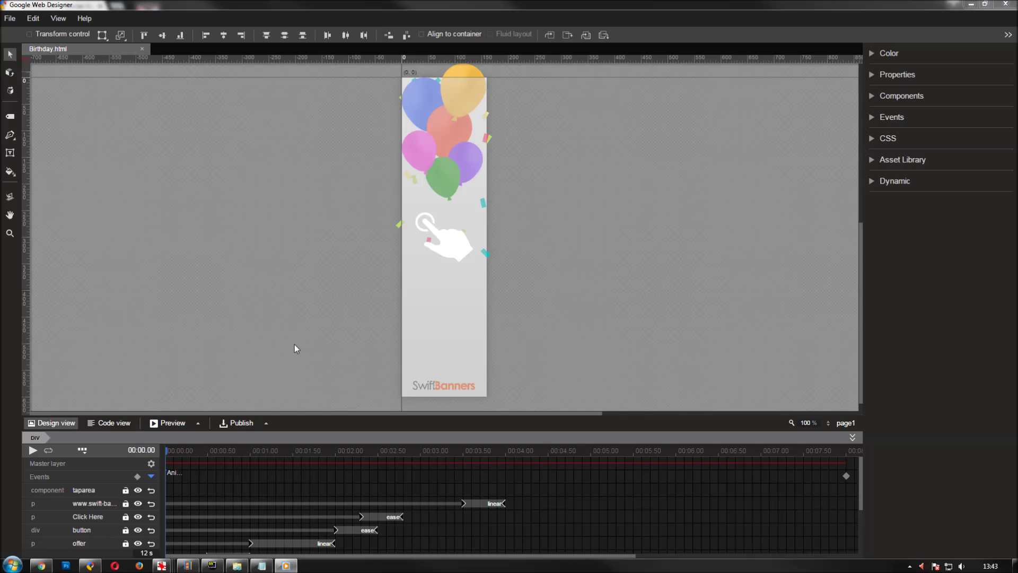
- Bring up the Publish locally dialog, set to output Birthday.zip
left_click(267, 425)
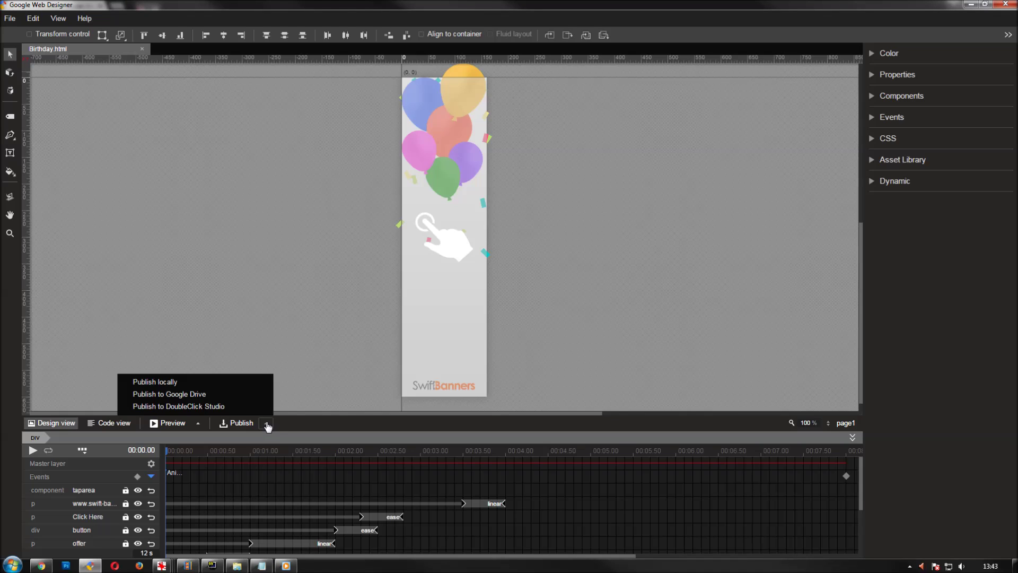
left_click(231, 386)
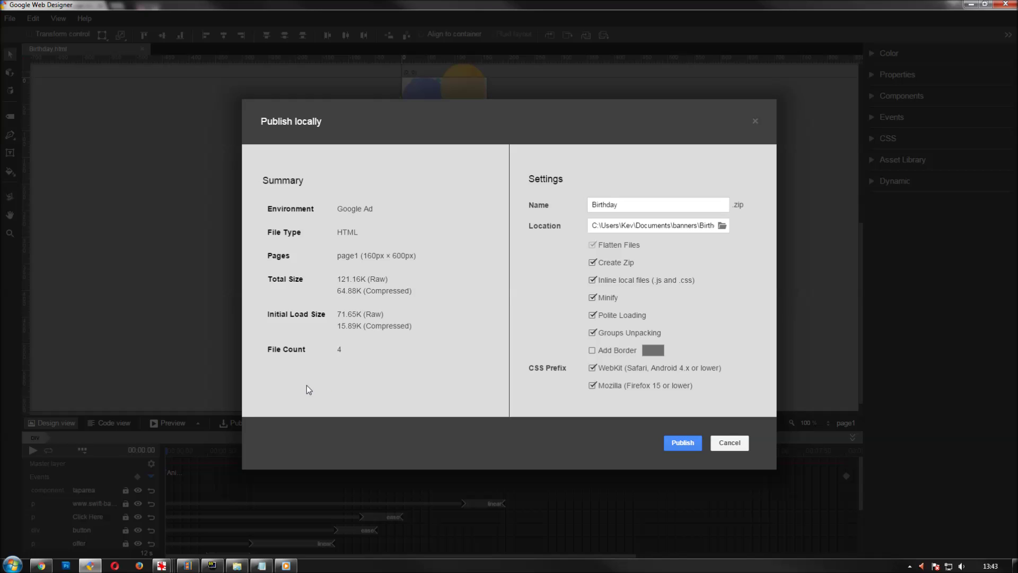
- Switch to Chrome to view the swift-banners.com homepage
left_click(41, 566)
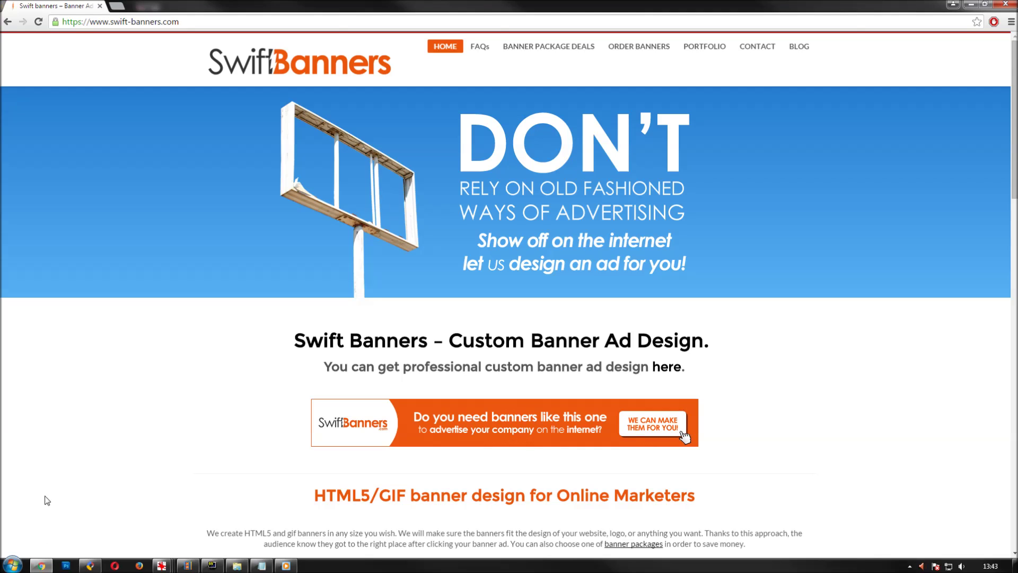